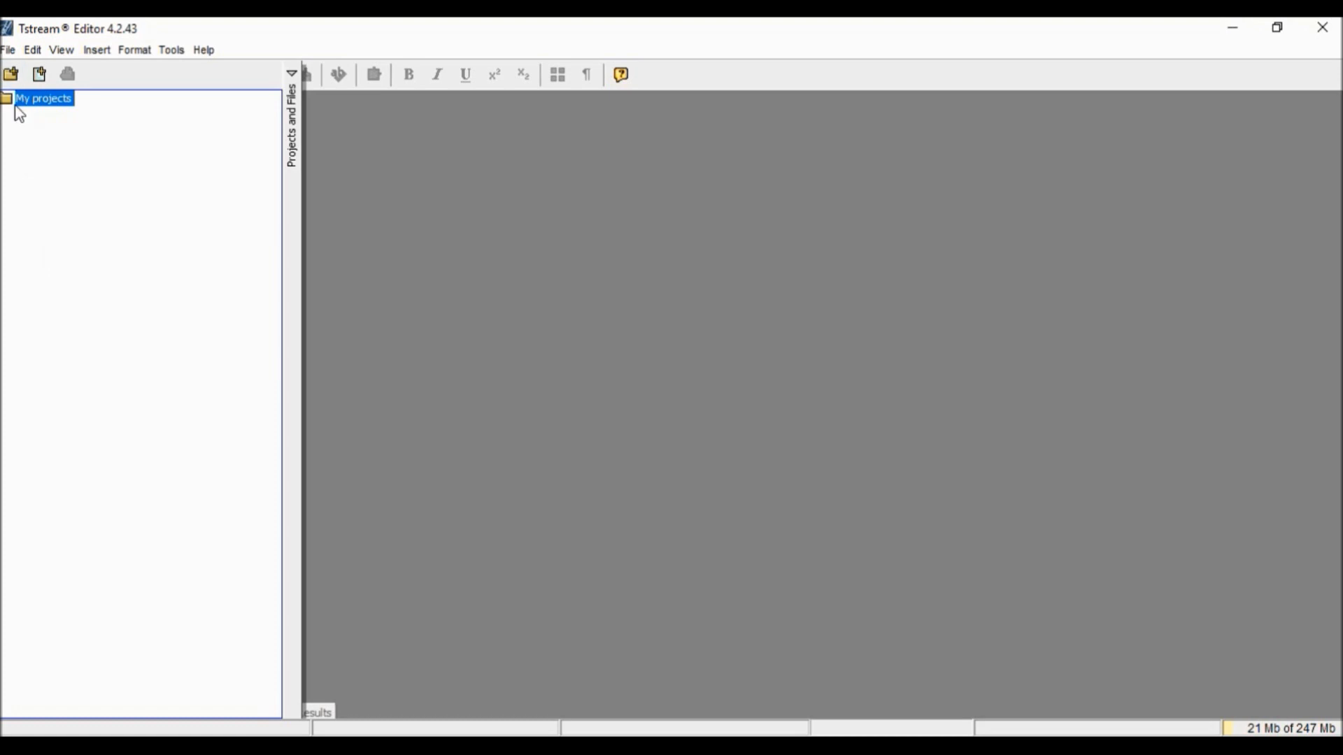
# - Add the file 17_19409_22779619.lwo from the Desktop to My projects and open it for translation
pyautogui.click(10, 76)
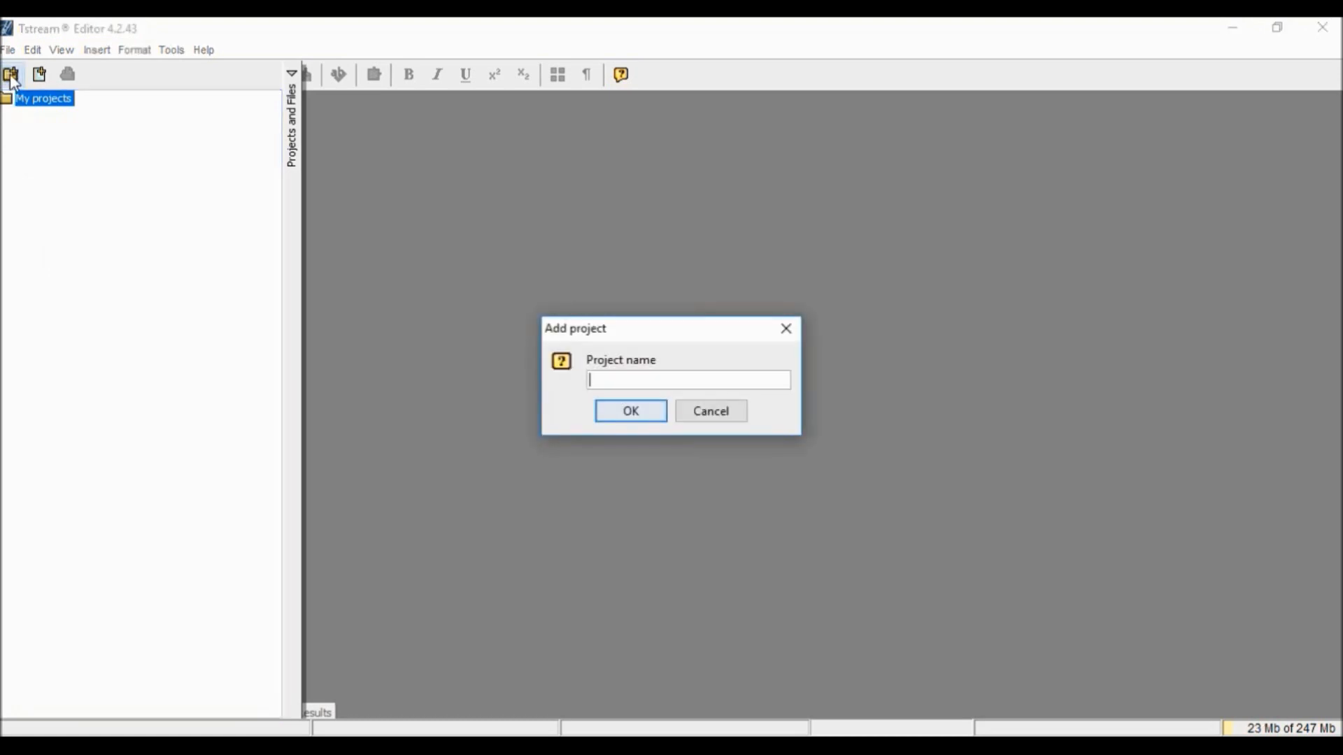
pyautogui.click(726, 418)
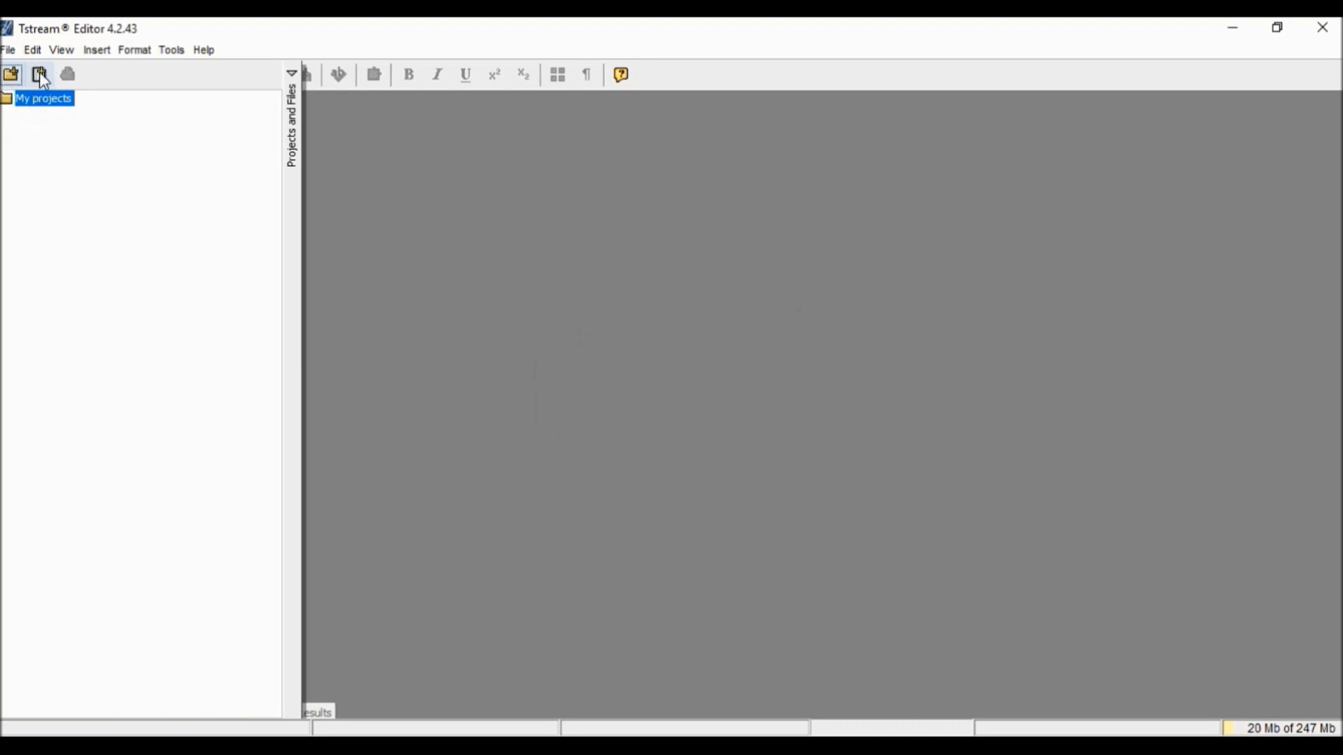
pyautogui.click(42, 78)
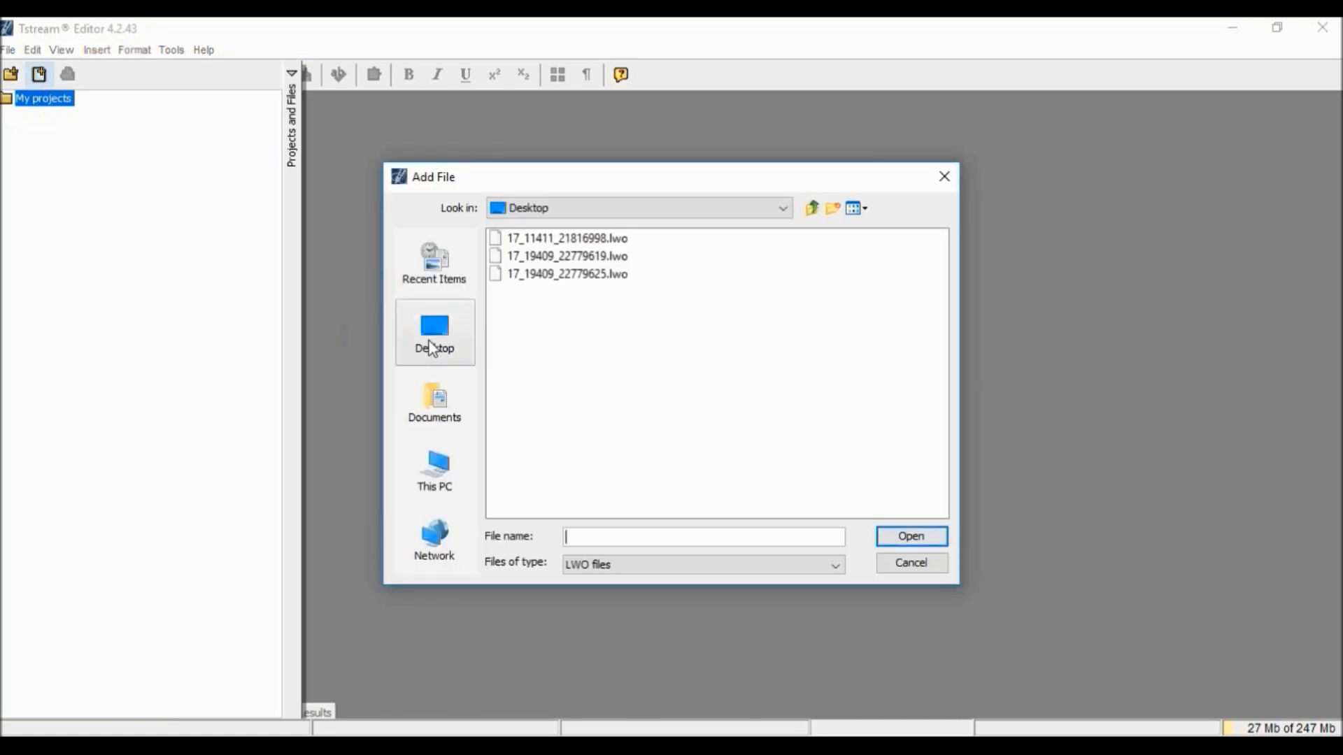
pyautogui.click(431, 348)
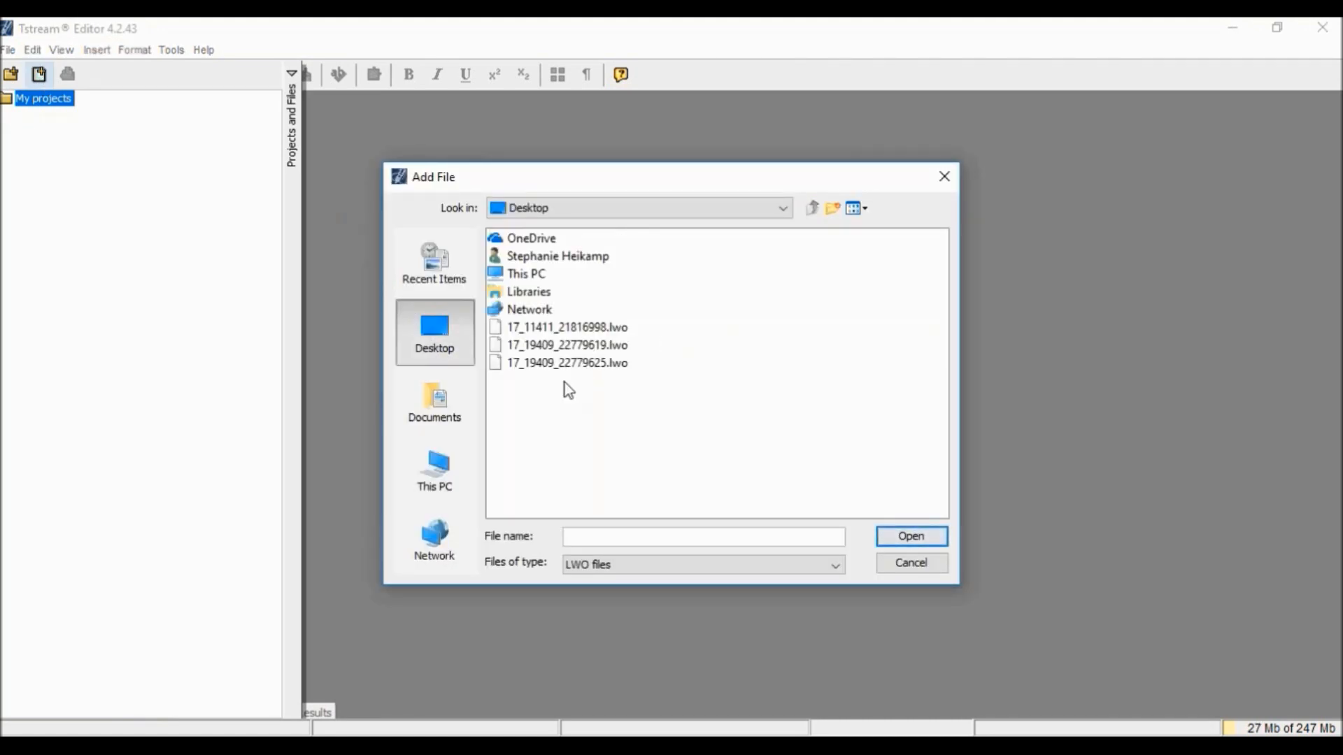
pyautogui.doubleClick(565, 347)
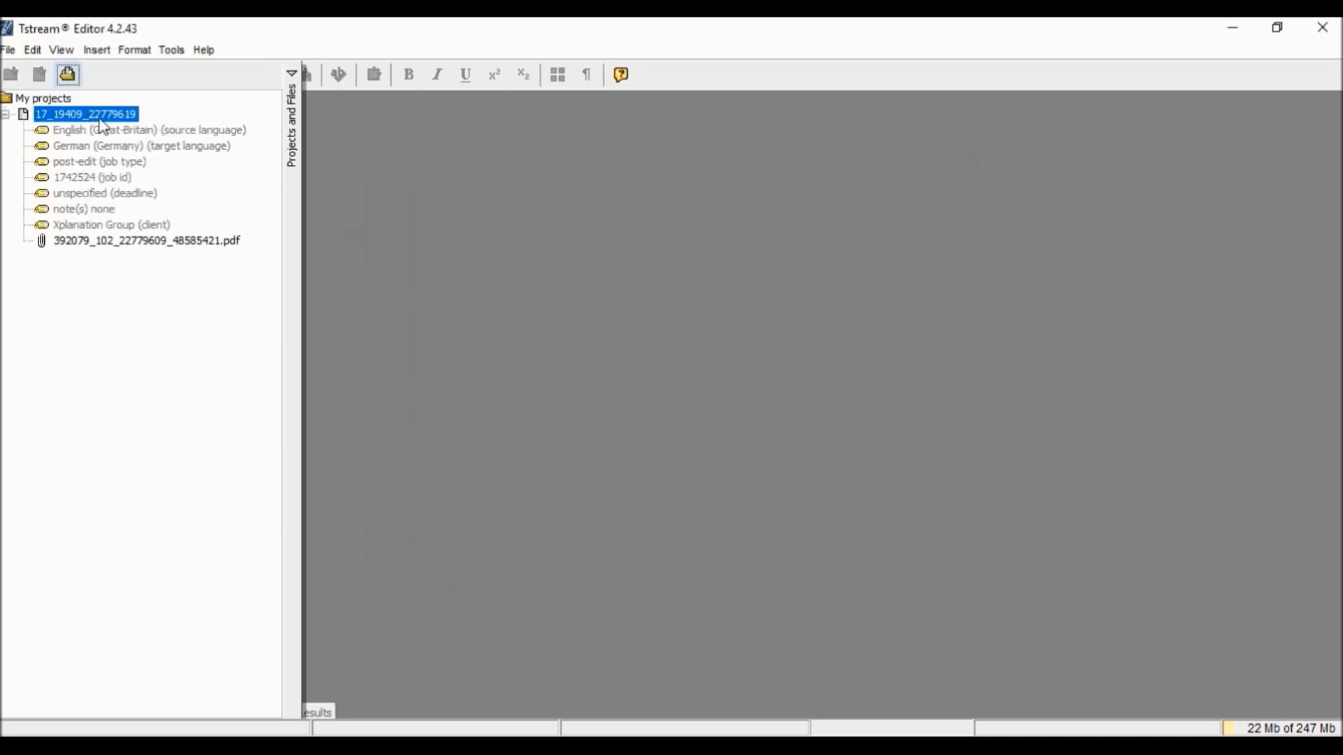
pyautogui.doubleClick(102, 116)
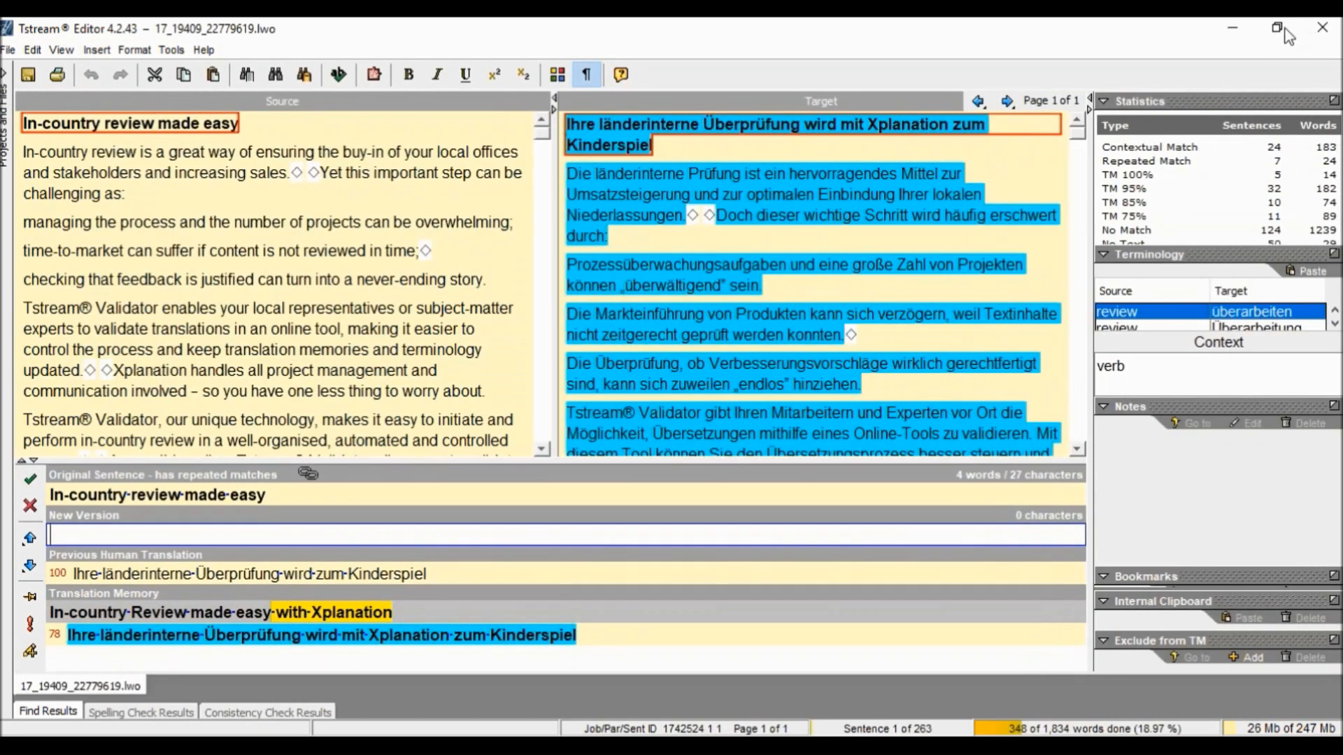
# - Look through the source and target texts to the end of the document and return to its beginning
pyautogui.moveTo(1084, 133)
pyautogui.mouseDown()
pyautogui.moveTo(1084, 202)
pyautogui.moveTo(1079, 119)
pyautogui.mouseUp()
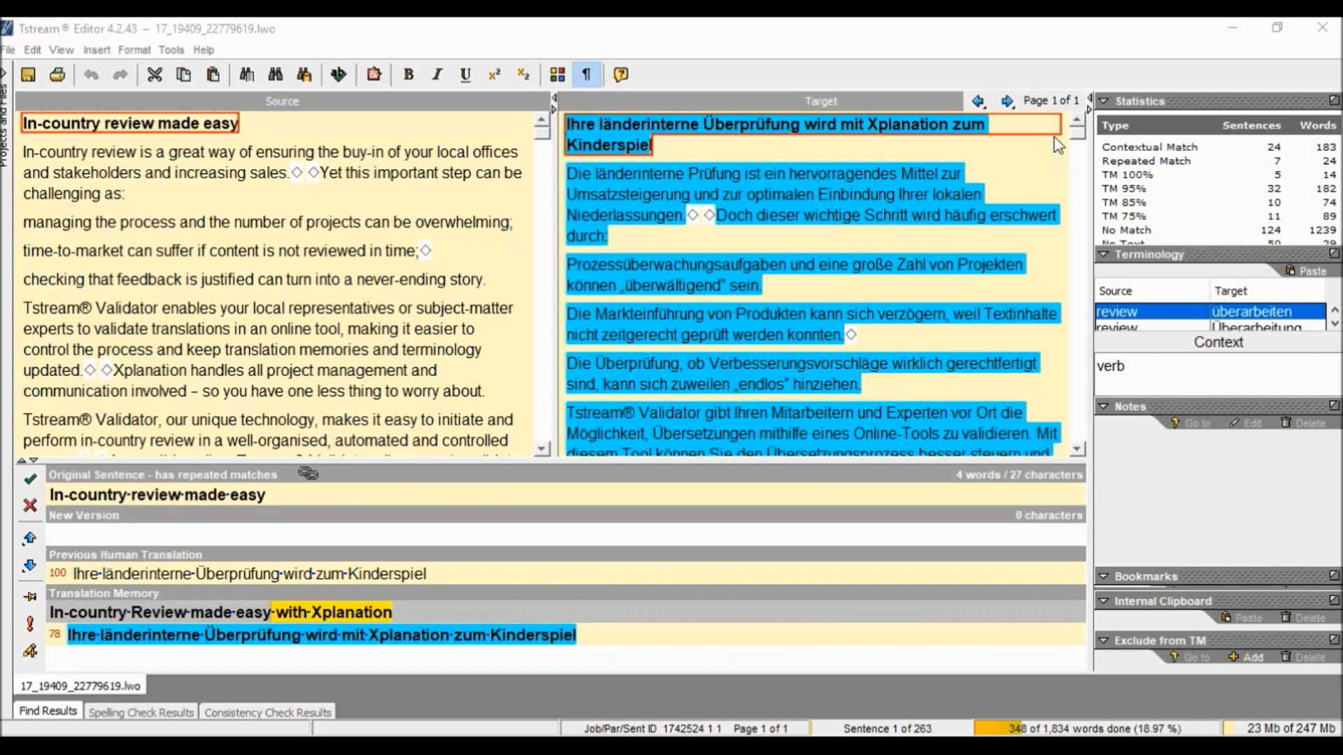
pyautogui.moveTo(1076, 134)
pyautogui.mouseDown()
pyautogui.moveTo(1078, 150)
pyautogui.moveTo(1077, 132)
pyautogui.mouseUp()
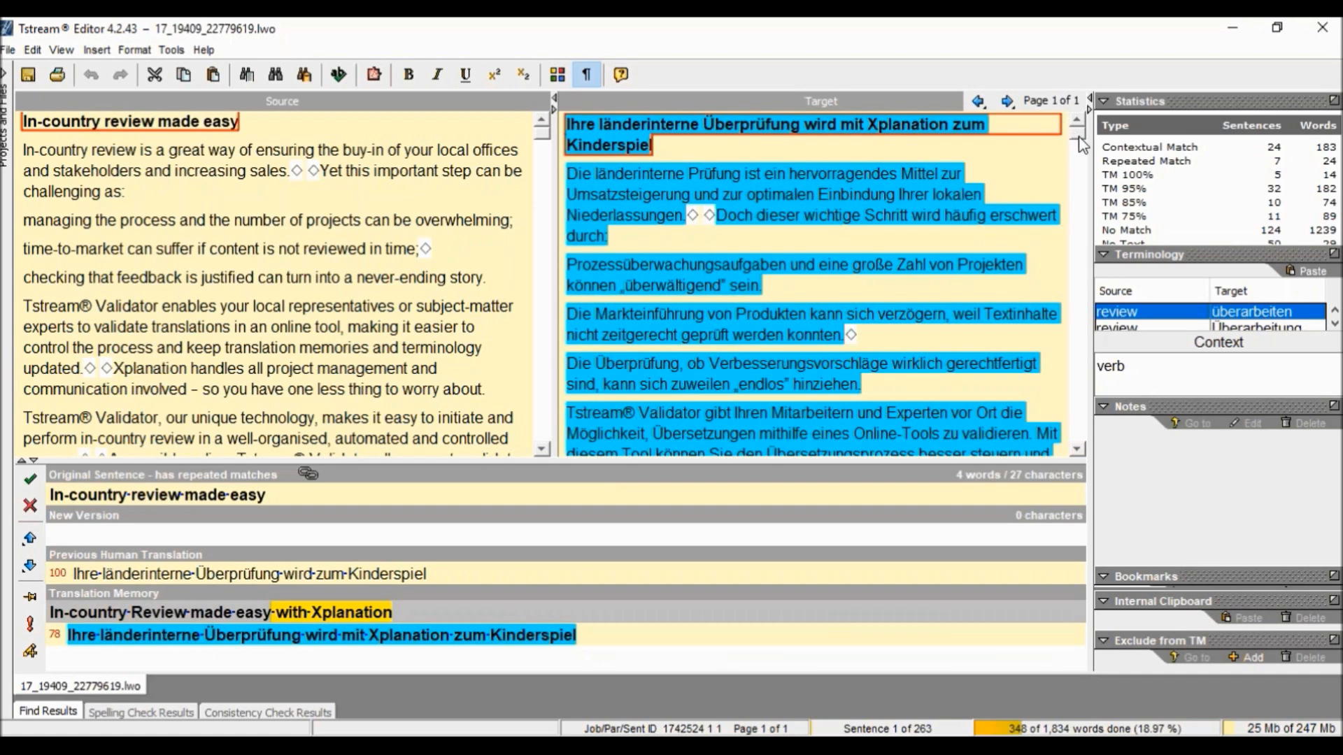
pyautogui.moveTo(1078, 140)
pyautogui.mouseDown()
pyautogui.moveTo(1082, 150)
pyautogui.moveTo(1082, 140)
pyautogui.mouseUp()
pyautogui.moveTo(1080, 136); pyautogui.dragTo(1079, 170)
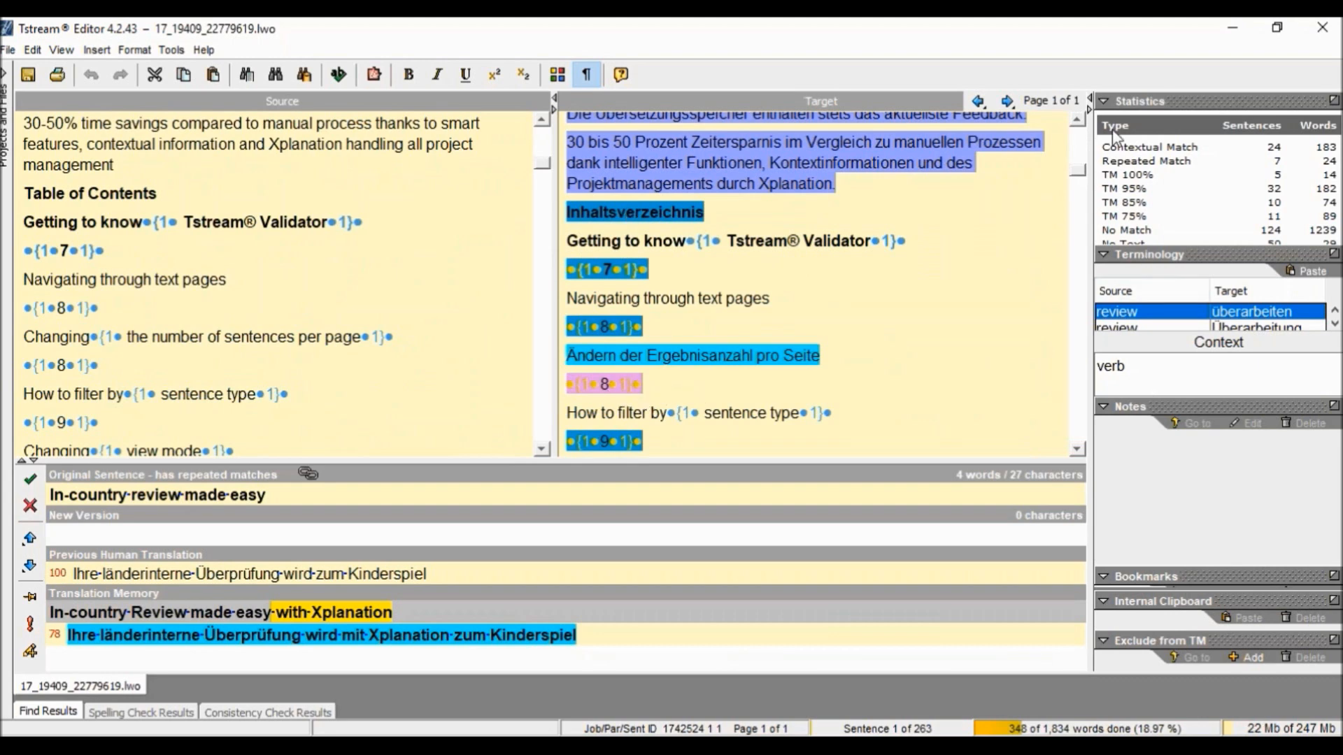
pyautogui.scroll(-1, 1082, 174)
pyautogui.moveTo(1083, 172); pyautogui.dragTo(1081, 440)
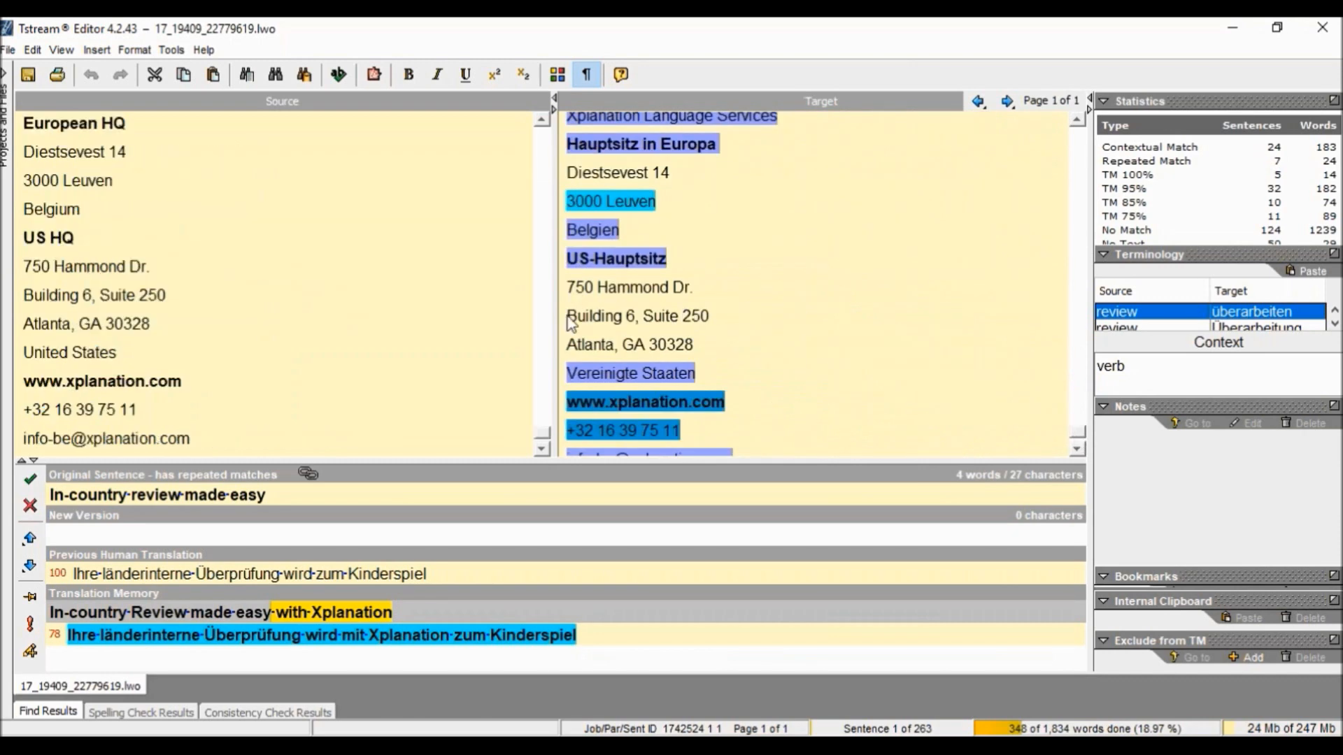
pyautogui.moveTo(1081, 442); pyautogui.dragTo(1076, 126)
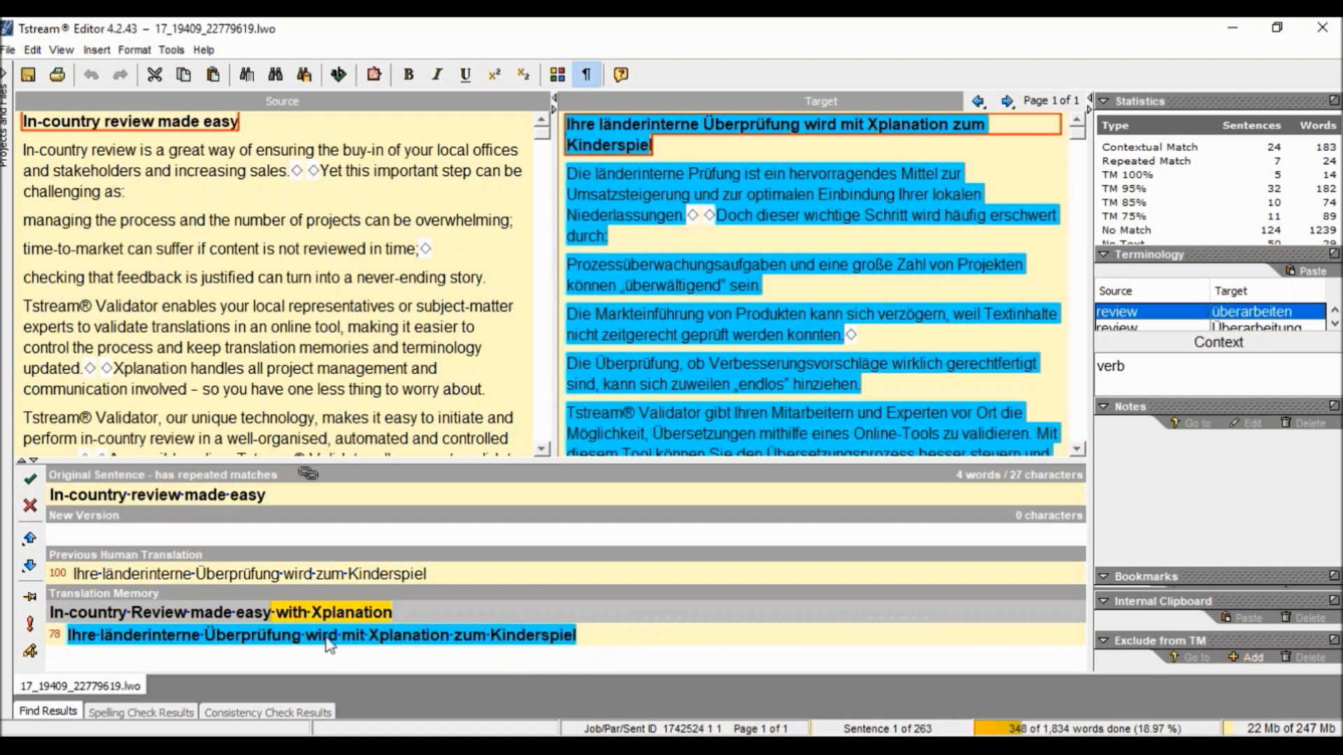
# - Insert the translation memory match as the new version of the first heading and remove "mit Xplanation" from it
pyautogui.click(100, 593)
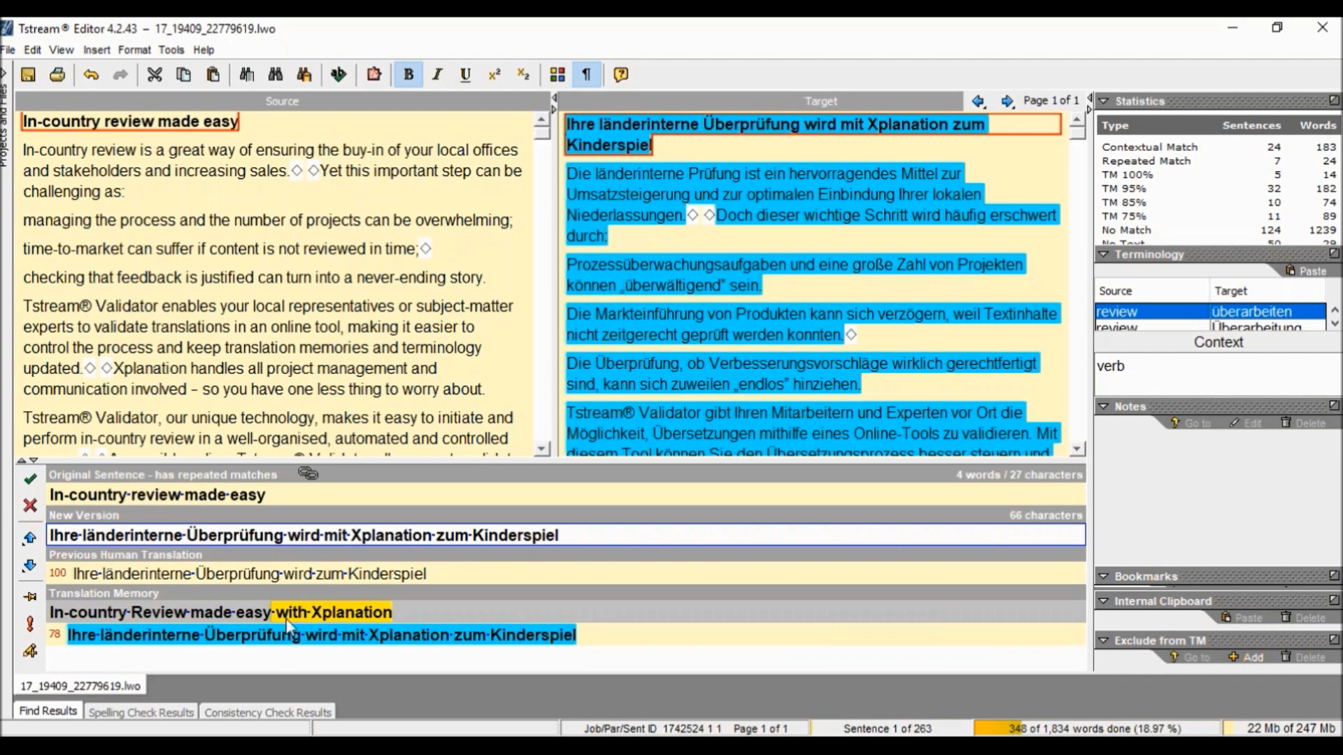
pyautogui.click(324, 535)
pyautogui.moveTo(324, 536); pyautogui.dragTo(437, 536)
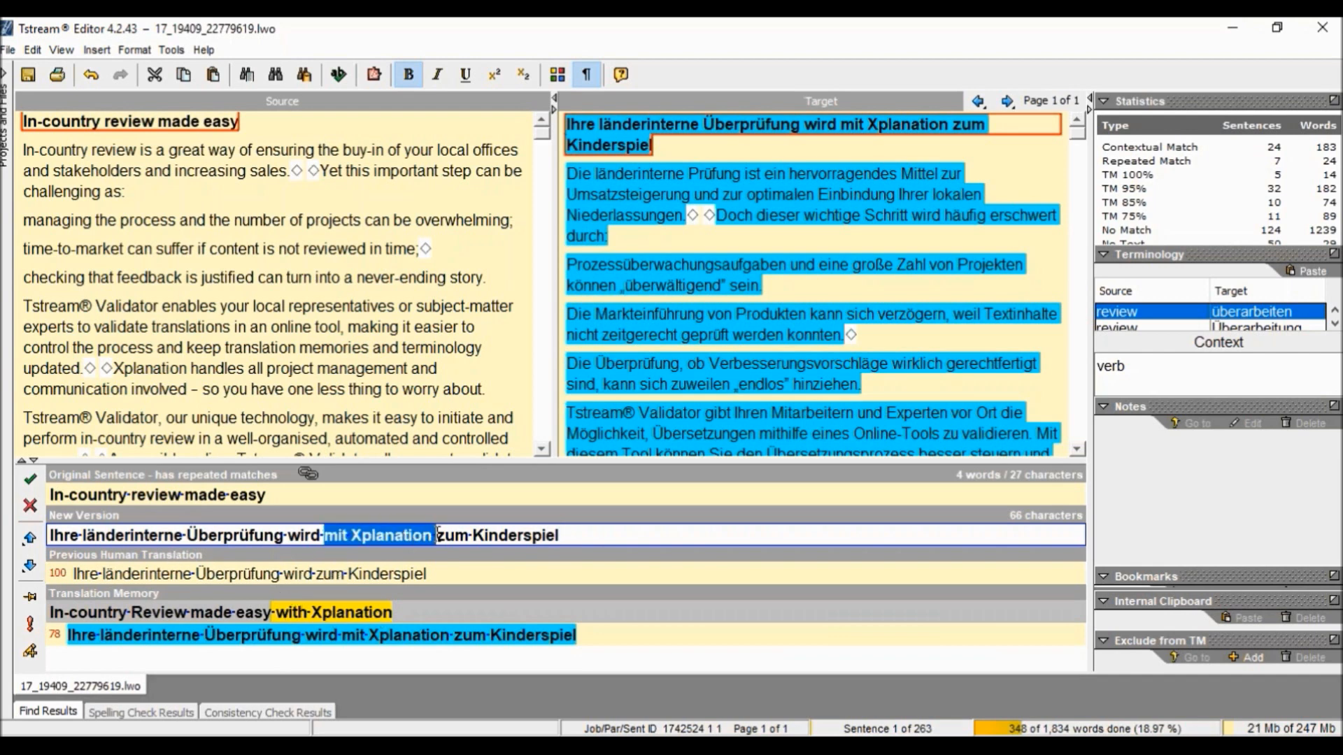
pyautogui.press('Delete')
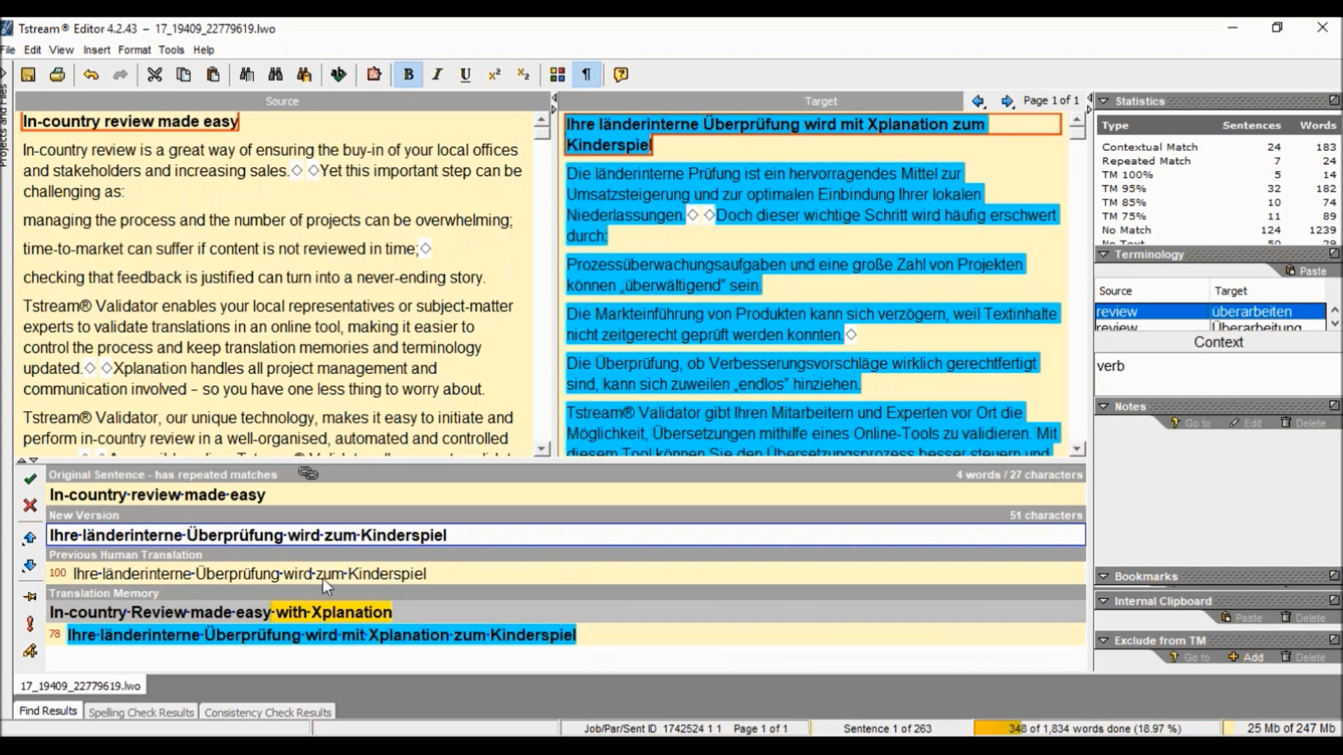
# - Check the list of the heading's repeated occurrences and accept its new version "Ihre länderinterne Überprüfung wird zum Kinderspiel"
pyautogui.click(473, 538)
pyautogui.click(309, 478)
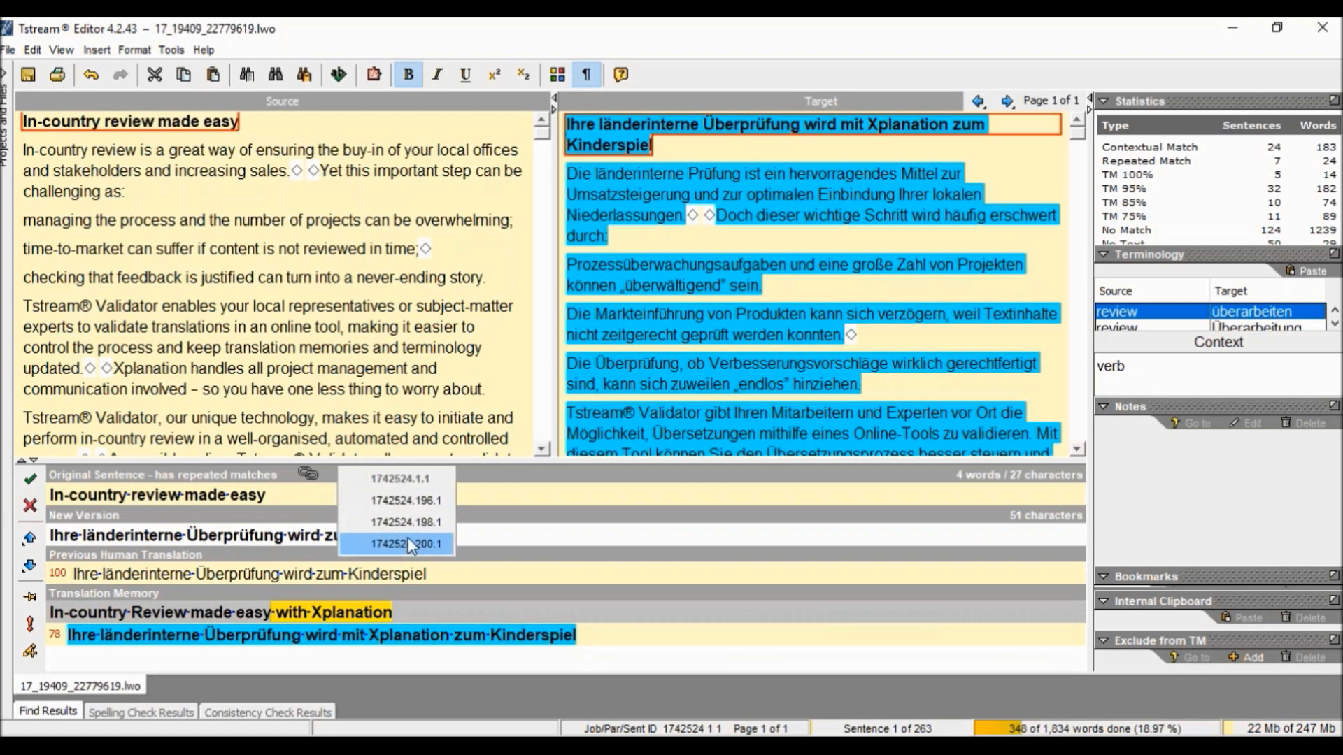
pyautogui.click(518, 537)
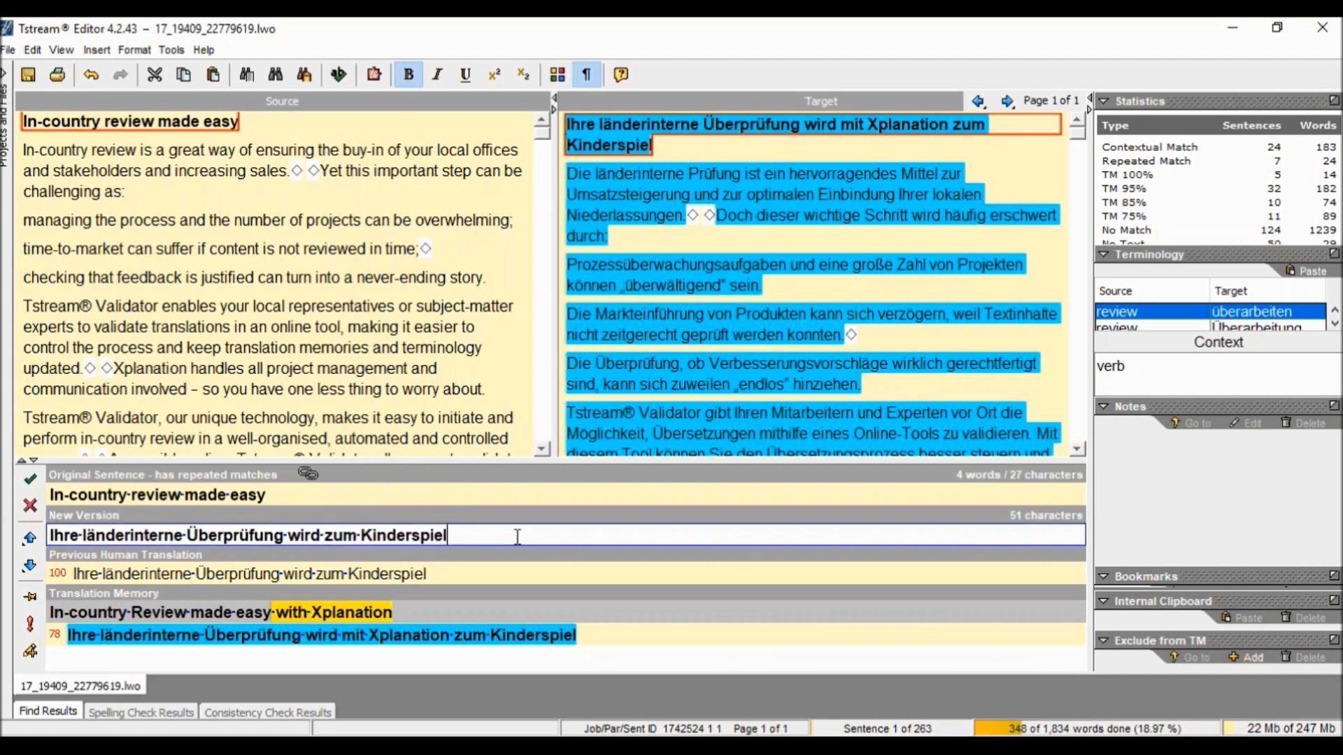
pyautogui.click(34, 486)
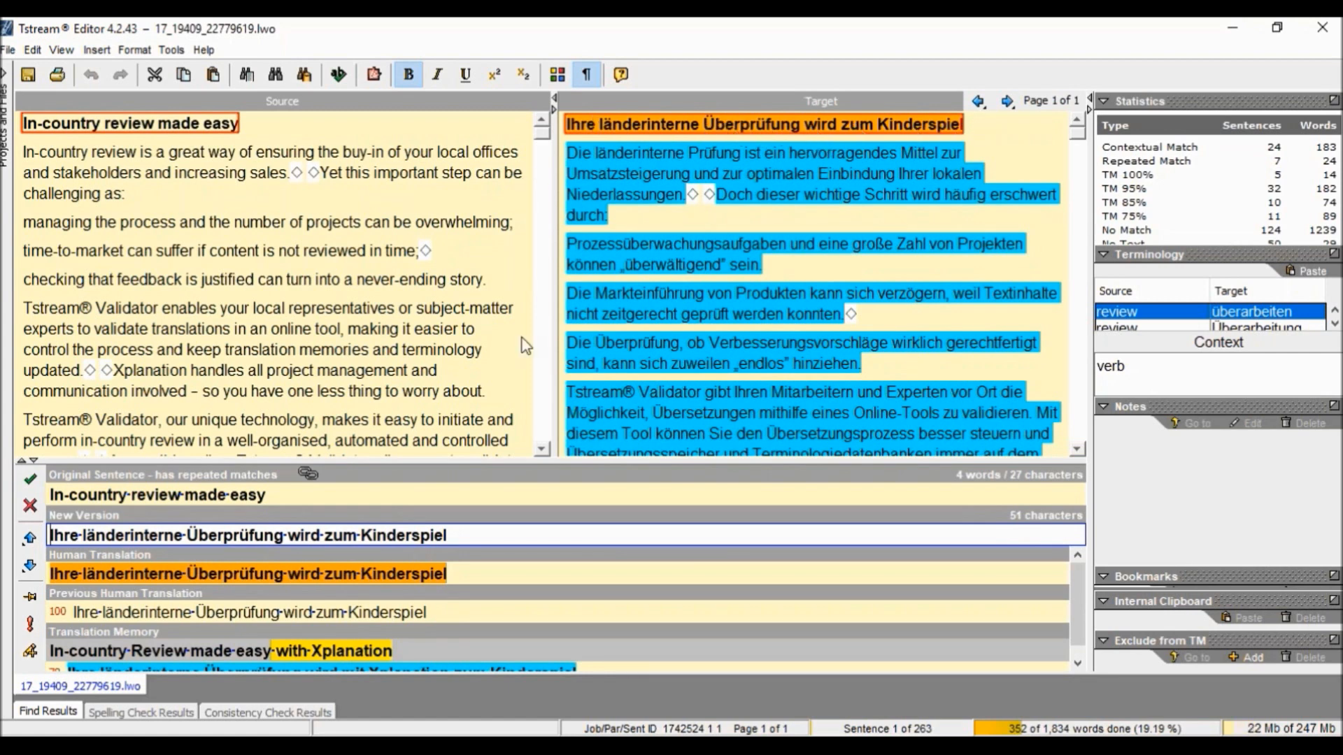
# - Go to the second occurrence of "In-country review made easy" through its repeated-match links and return to the first occurrence
pyautogui.click(308, 474)
pyautogui.click(378, 501)
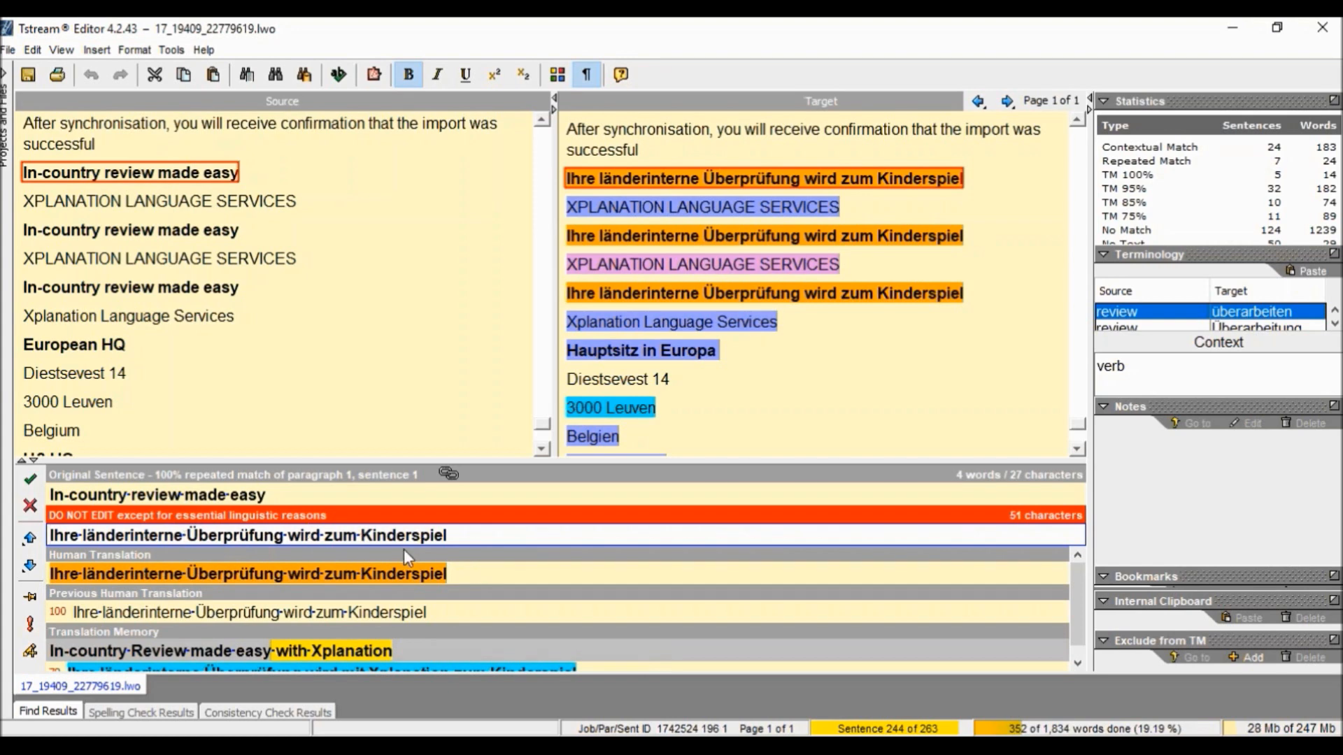
pyautogui.click(449, 474)
pyautogui.click(461, 533)
pyautogui.click(448, 475)
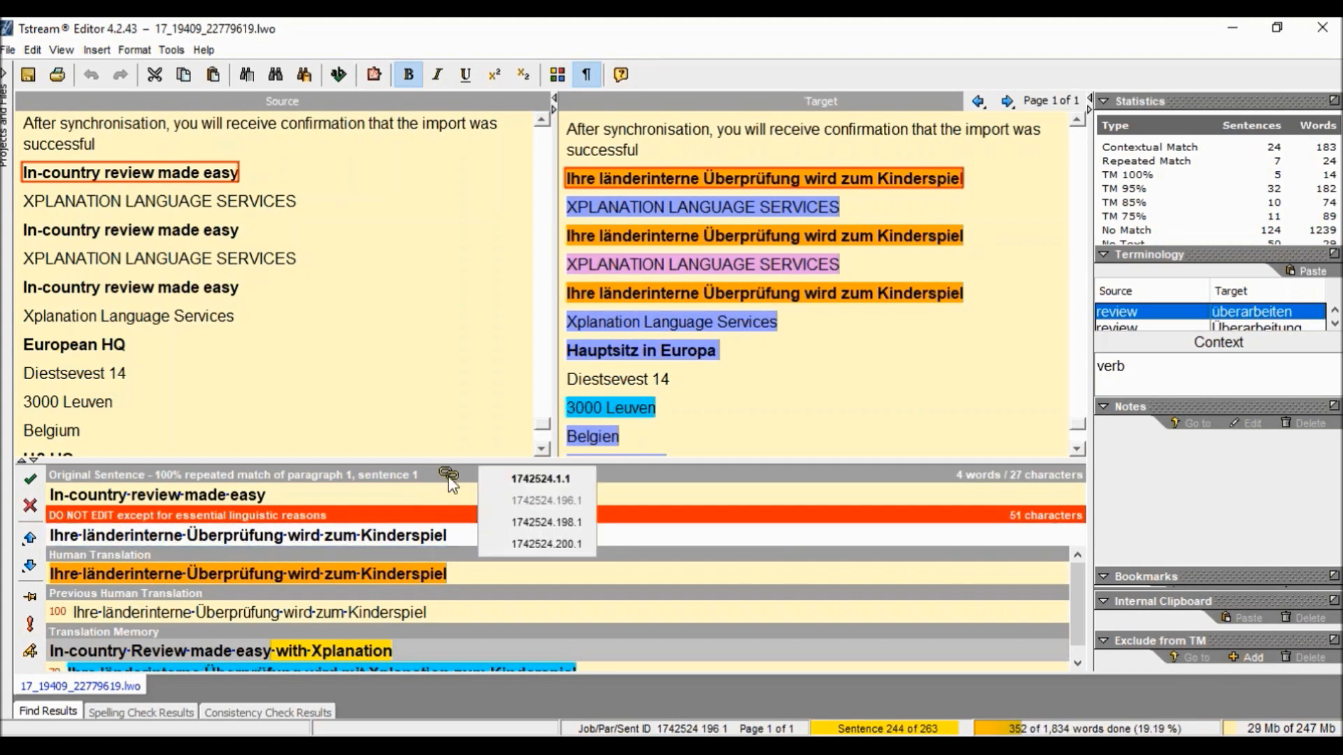
pyautogui.click(517, 472)
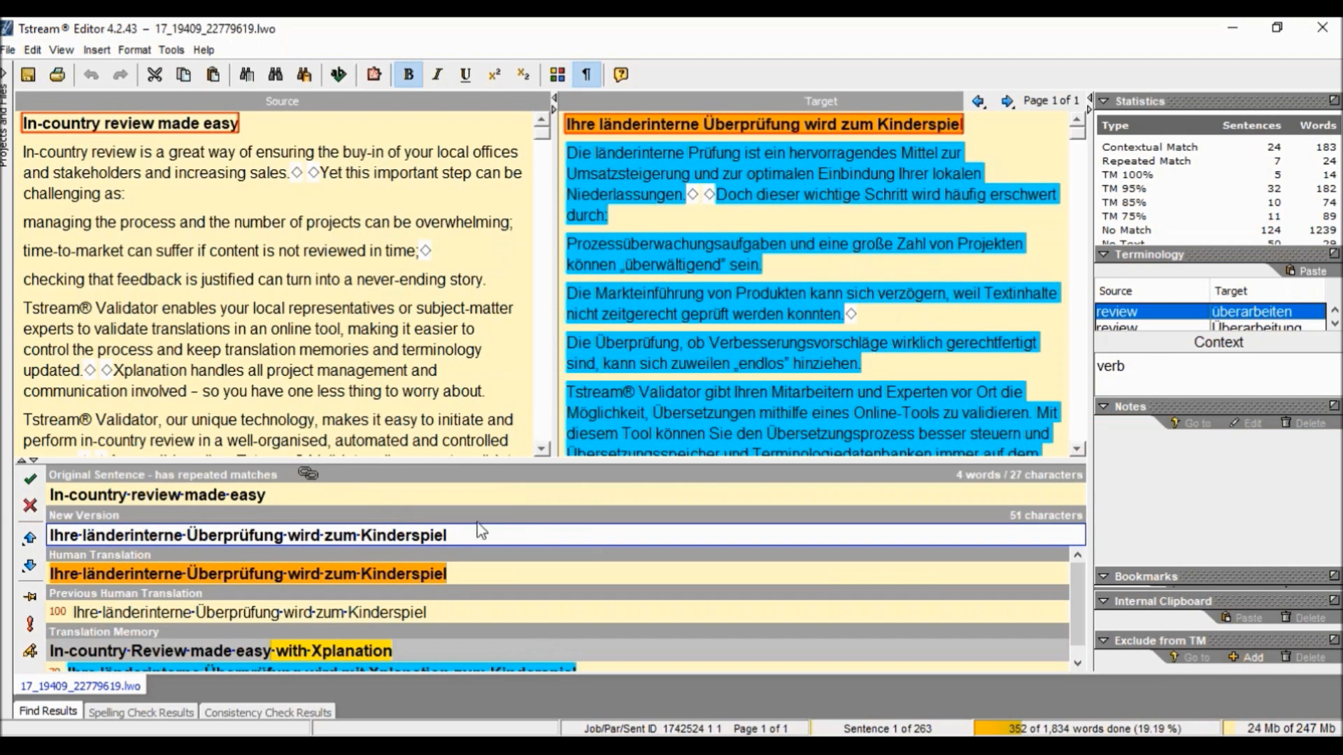
# - Move forward sentence by sentence to "managing the process and the number of projects can be overwhelming" and return to the first heading
pyautogui.click(458, 535)
pyautogui.click(29, 567)
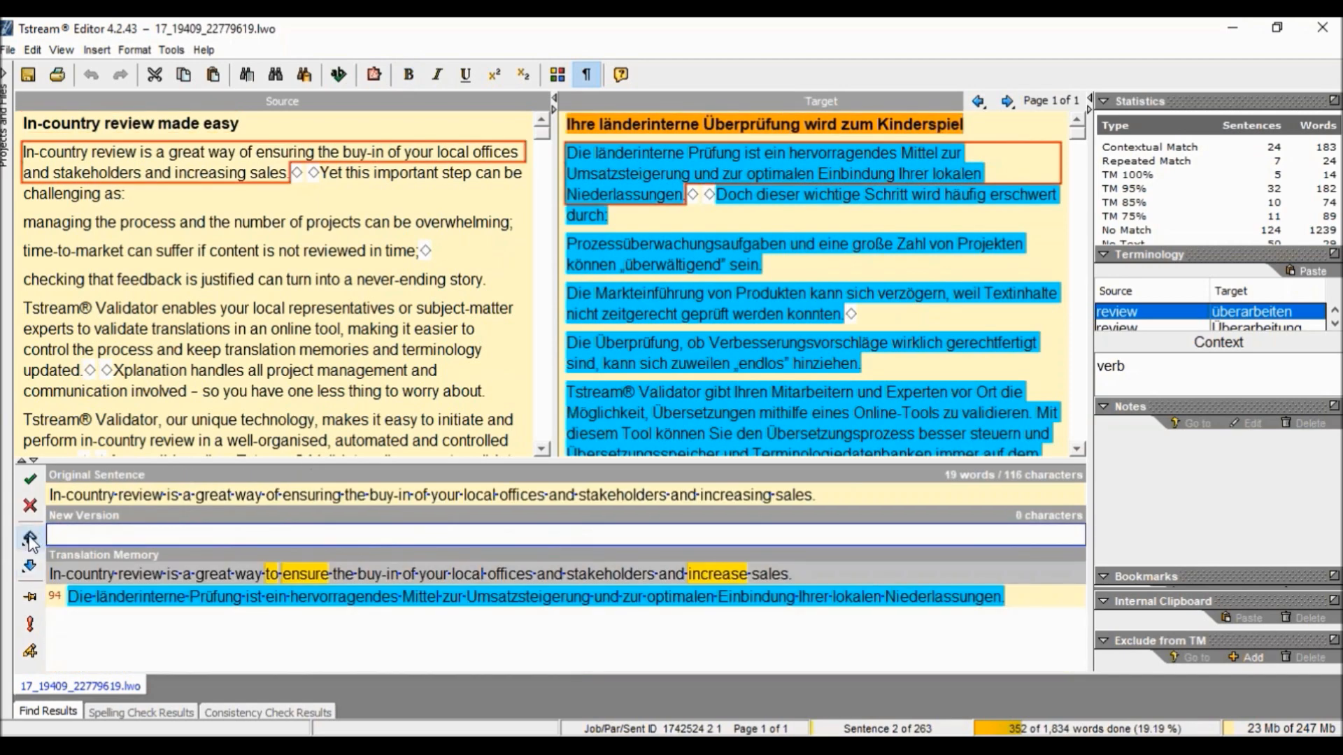
pyautogui.click(29, 538)
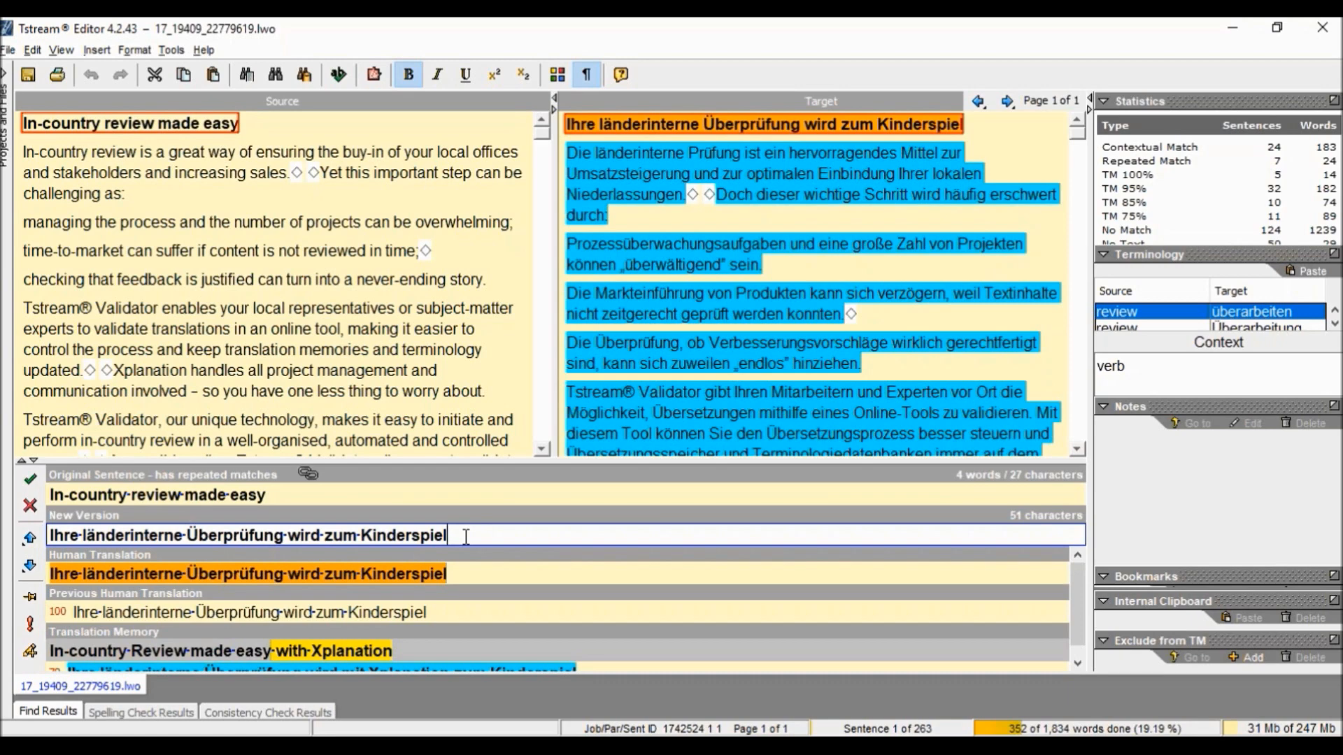
pyautogui.press('pagedown')
pyautogui.press('pagedown')
pyautogui.press('pagedown')
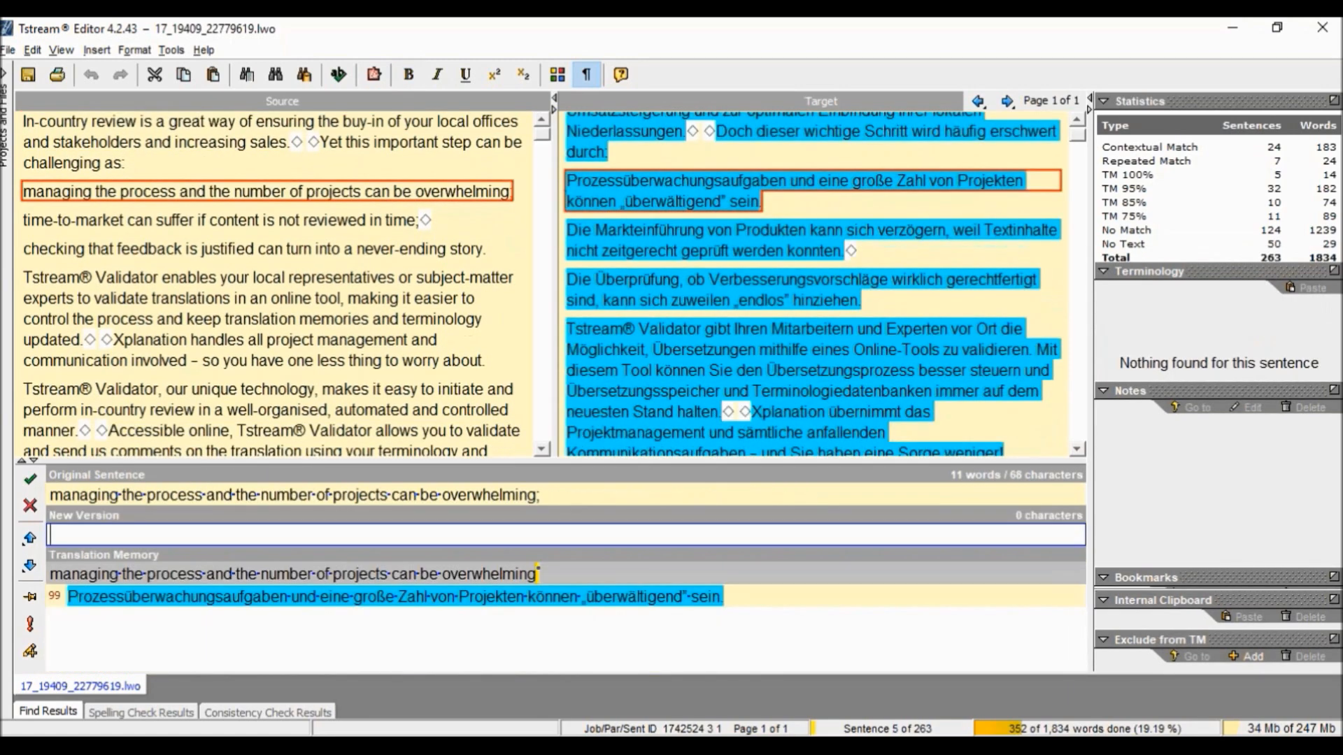
pyautogui.press('pageup')
pyautogui.press('pageup')
pyautogui.press('pageup')
pyautogui.press('pageup')
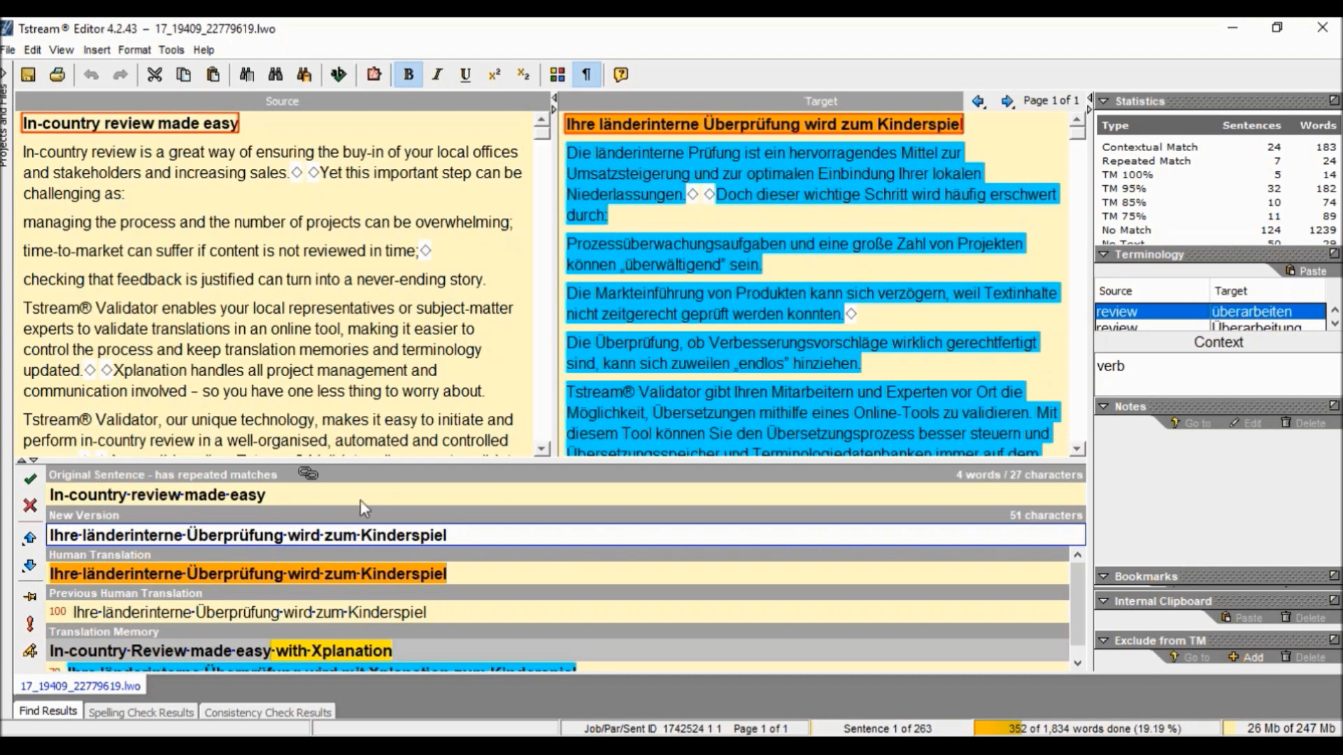
# - Clear the first heading's new version and refill it with the existing human translation
pyautogui.click(31, 506)
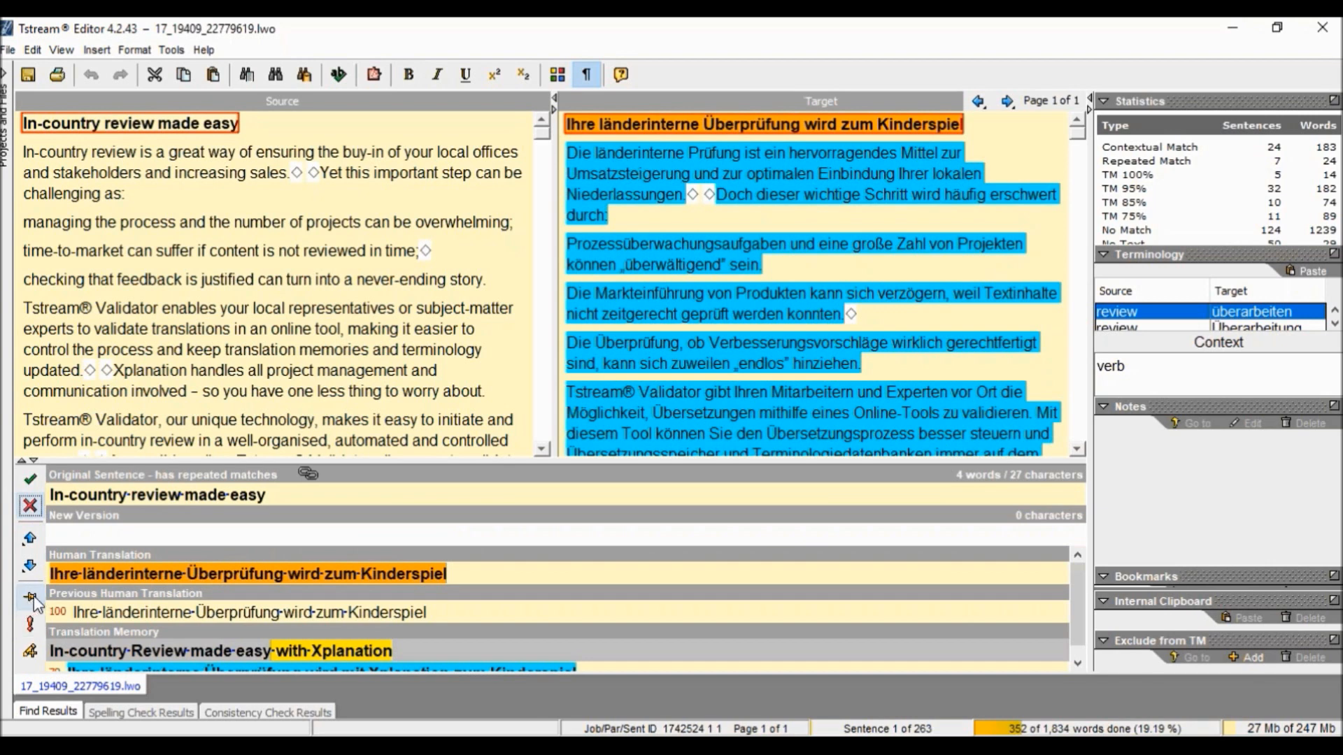
pyautogui.doubleClick(82, 559)
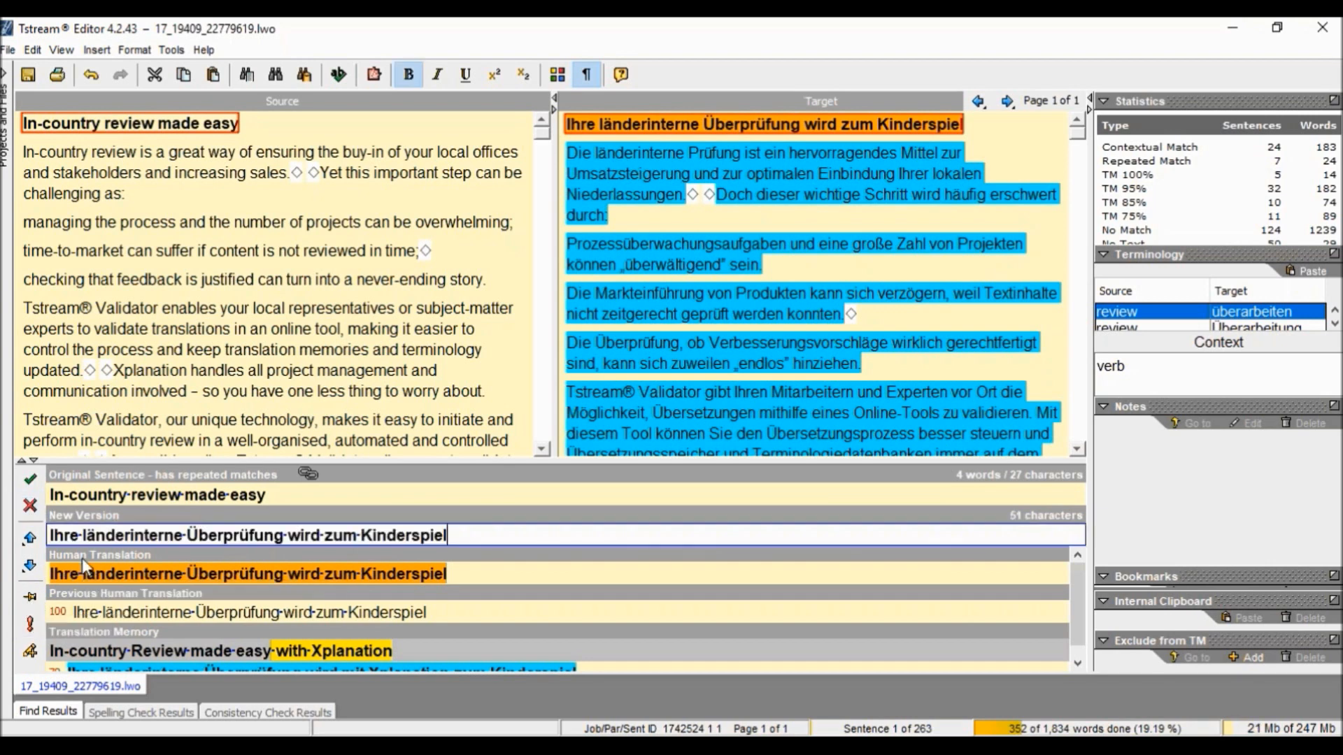
# - Bookmark the first heading and go to that bookmark, accepting the new version and overwriting all its repeated matches
pyautogui.click(30, 598)
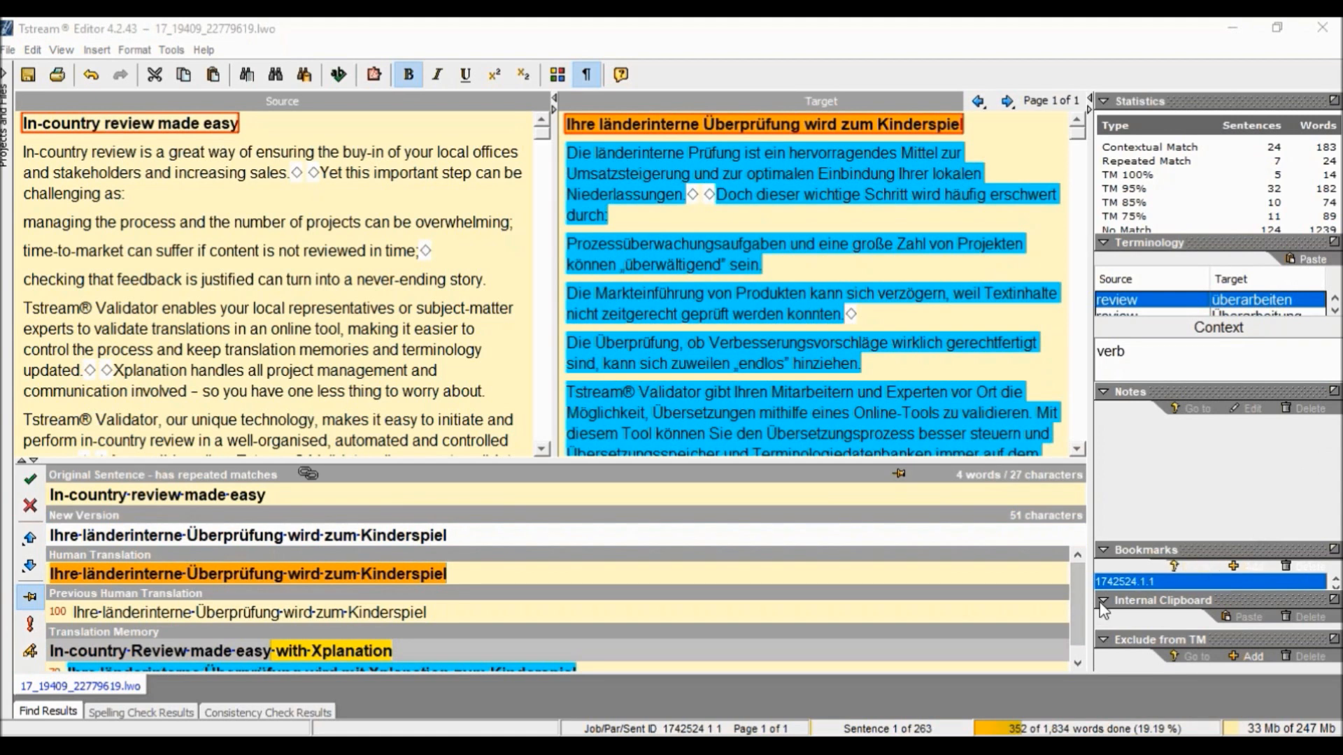
pyautogui.doubleClick(1172, 581)
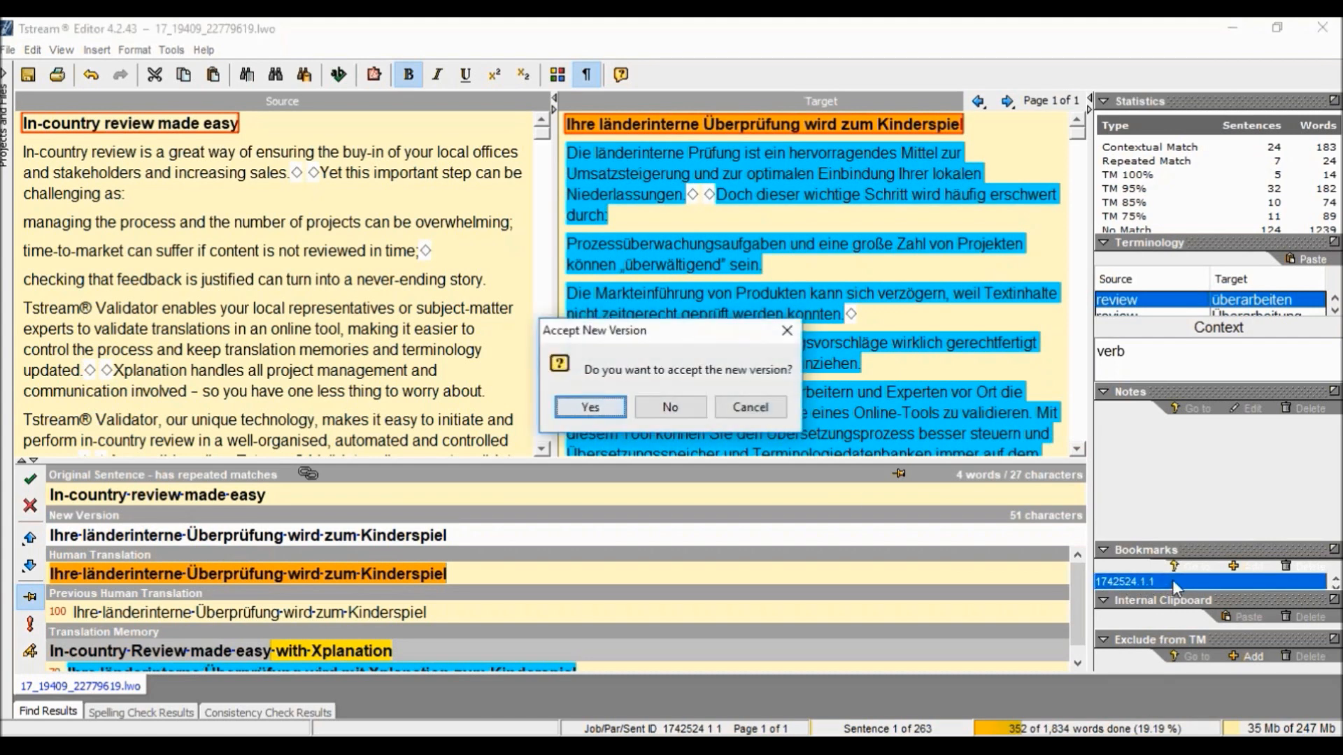
pyautogui.click(591, 408)
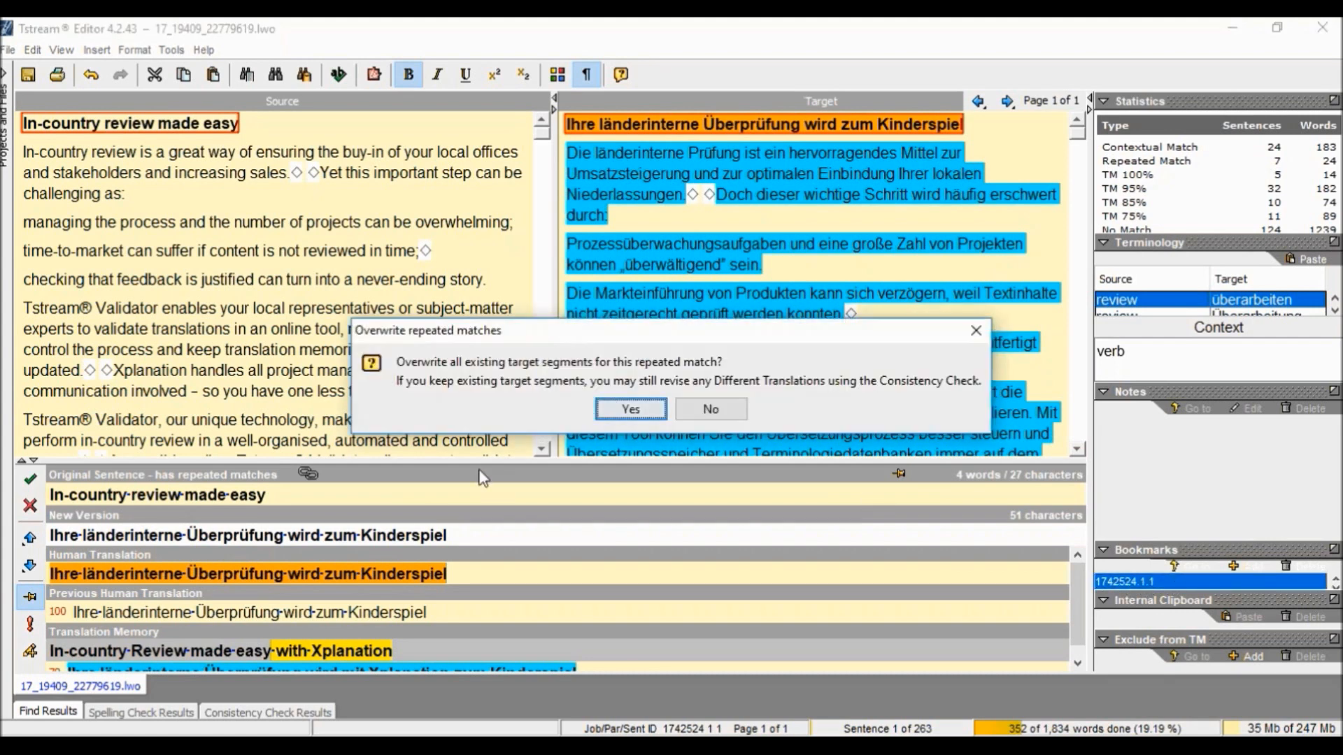
pyautogui.click(626, 417)
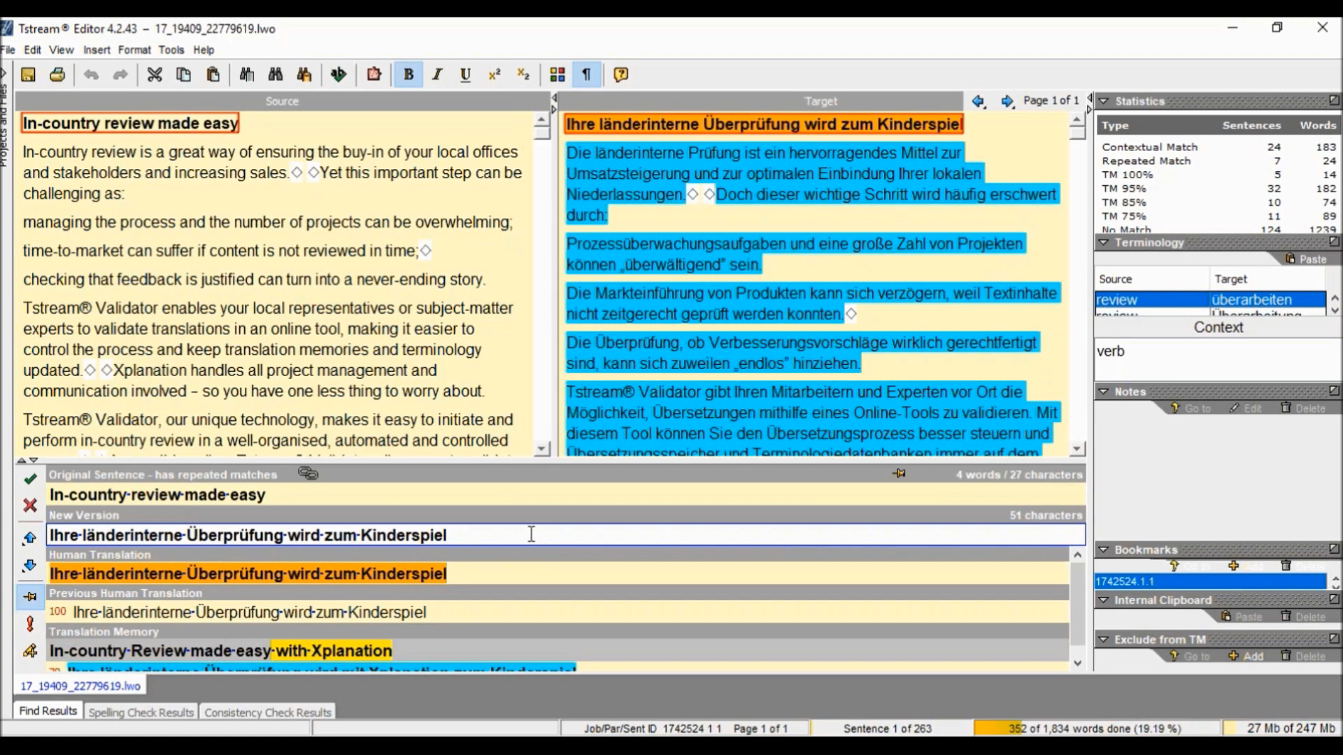
# - Attach the note "Check this later" to the first heading, save it and select it in the list of notes
pyautogui.click(31, 653)
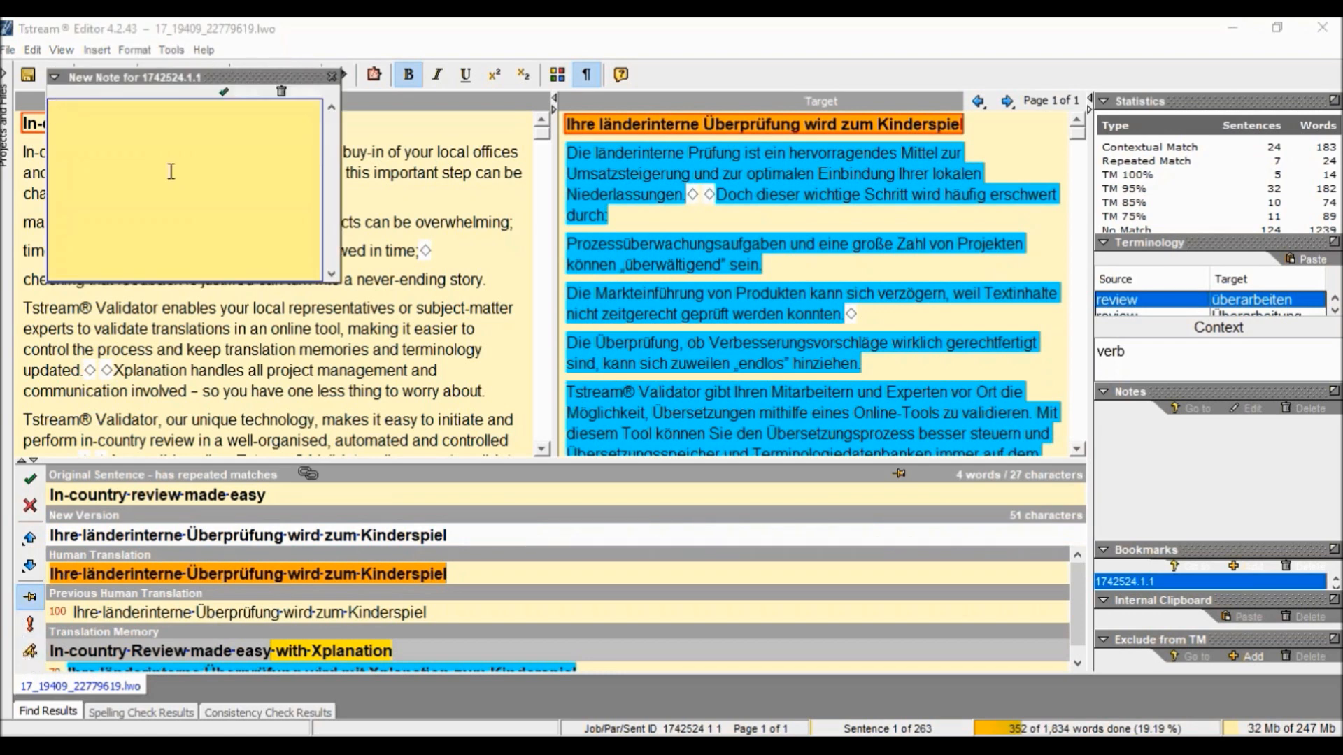
pyautogui.write('Check this later')
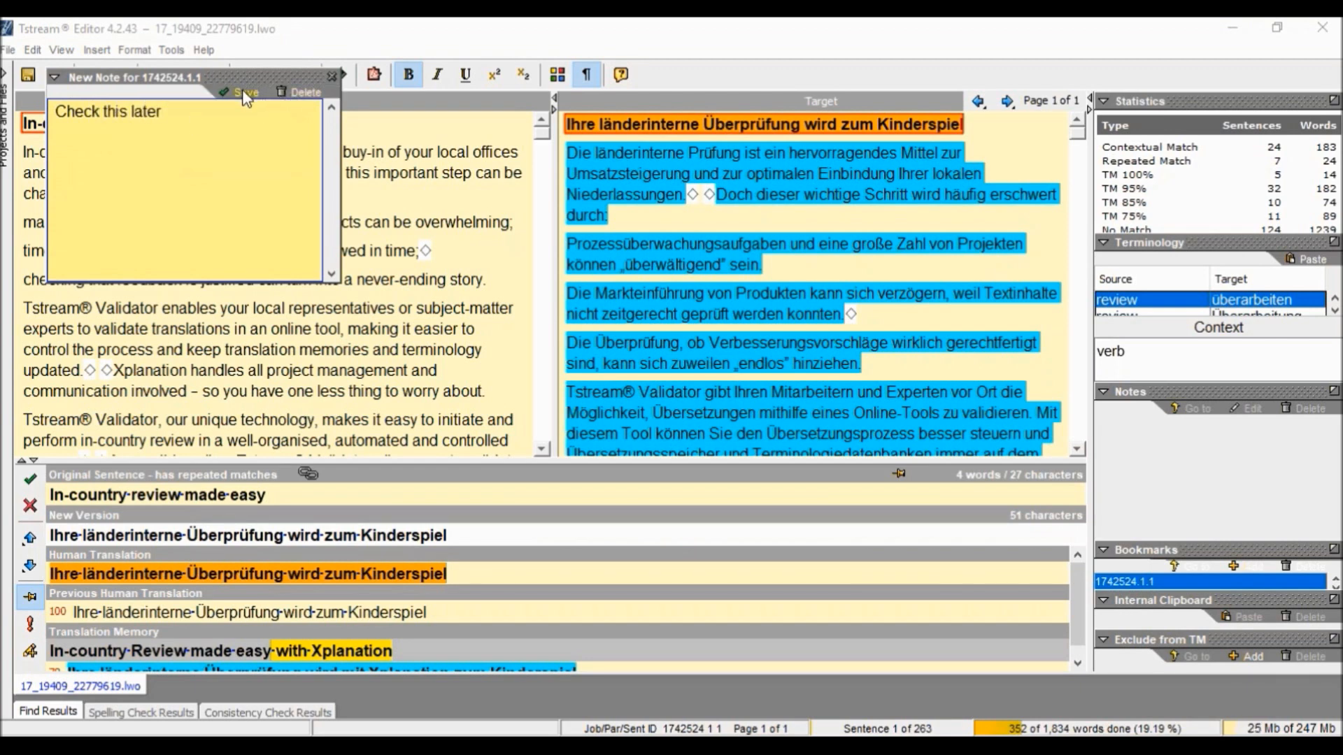
pyautogui.click(245, 95)
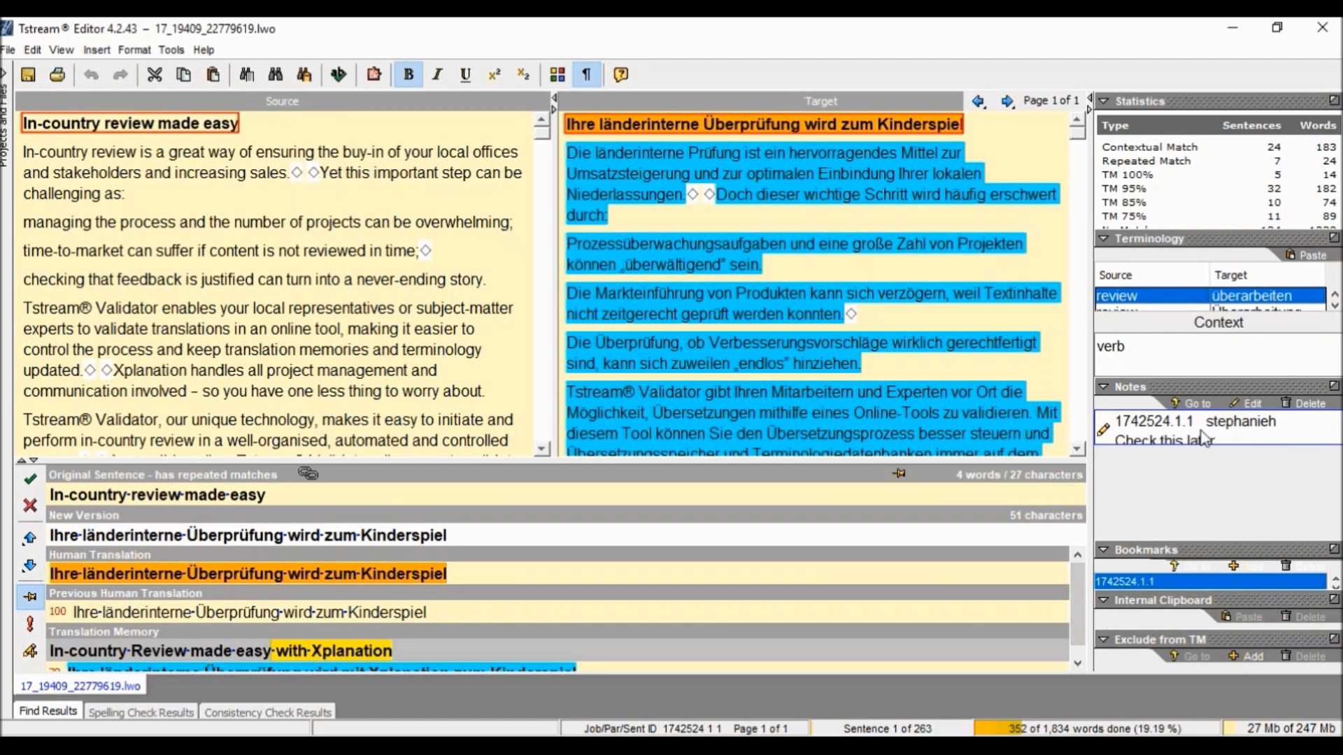
pyautogui.click(1242, 437)
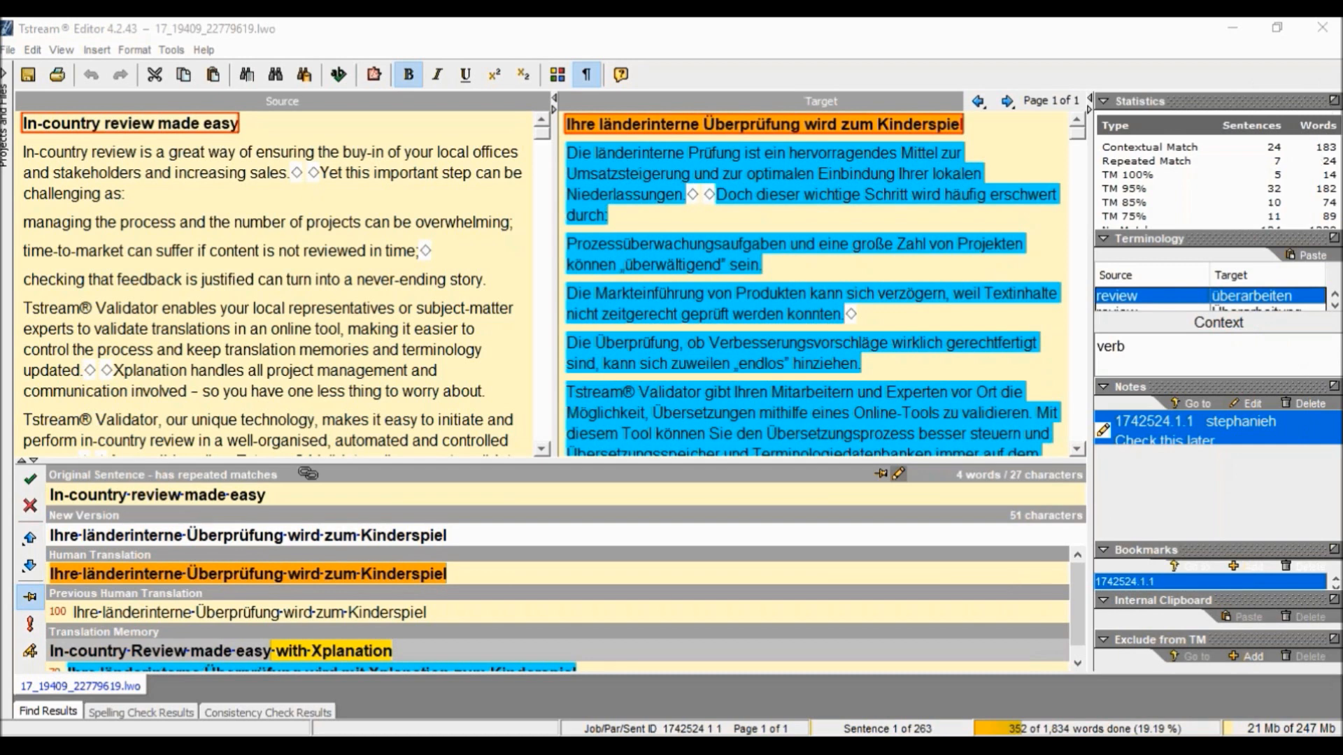
# - Detach the Statistics pane into a floating window
pyautogui.click(1334, 103)
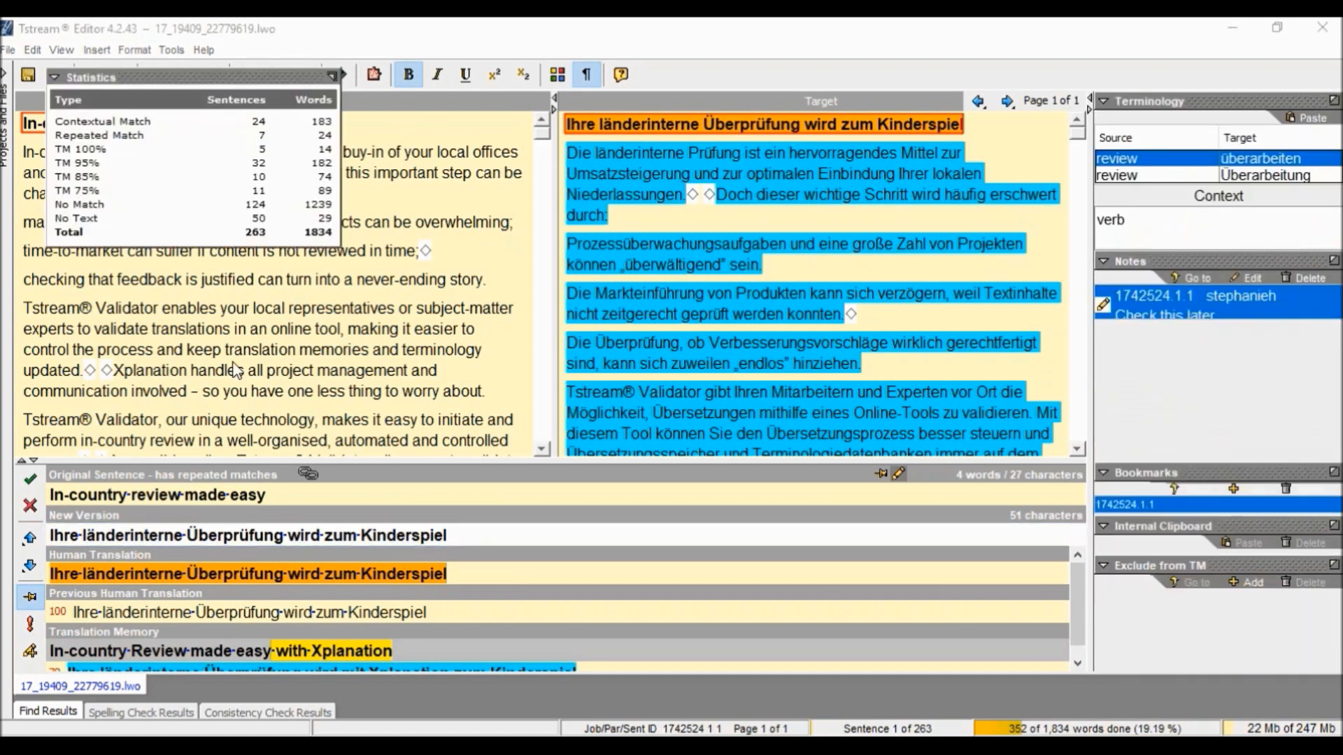
# - Dock the Statistics pane back into the side column, and detach and redock the Terminology pane
pyautogui.click(337, 77)
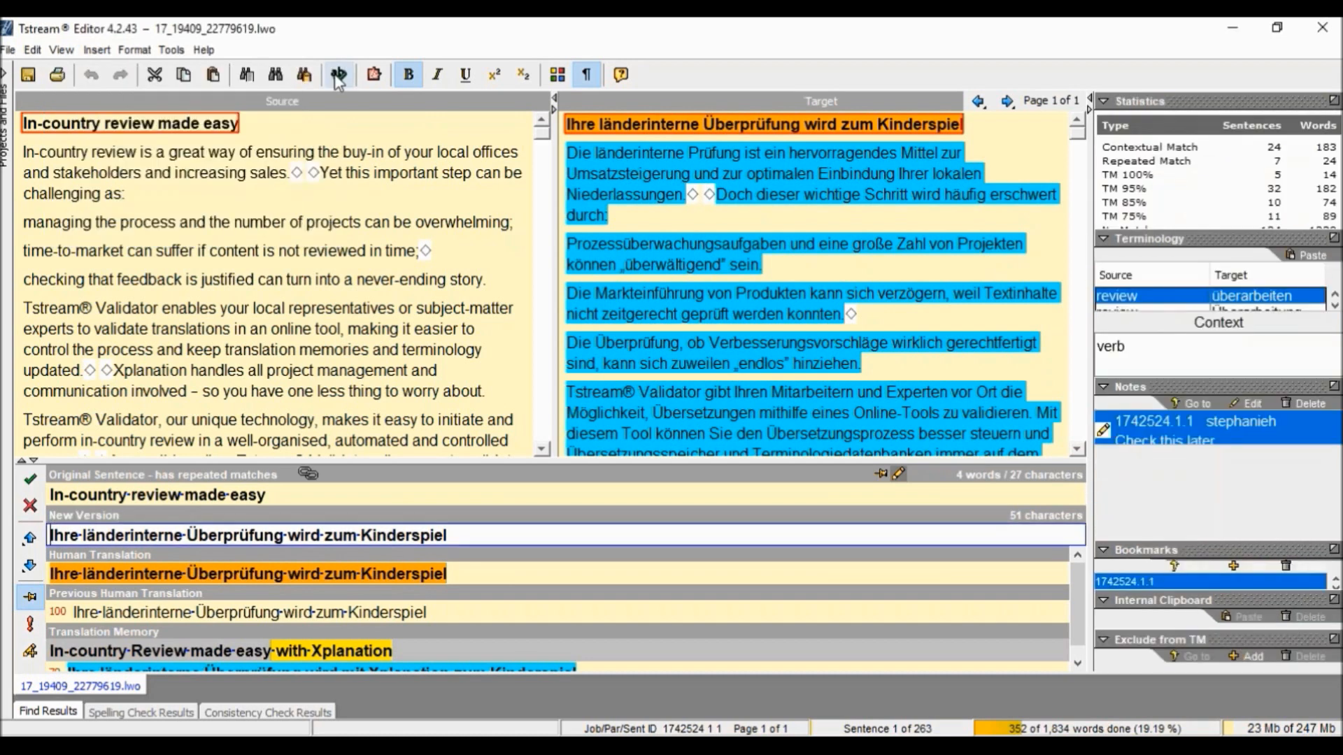
pyautogui.click(1334, 238)
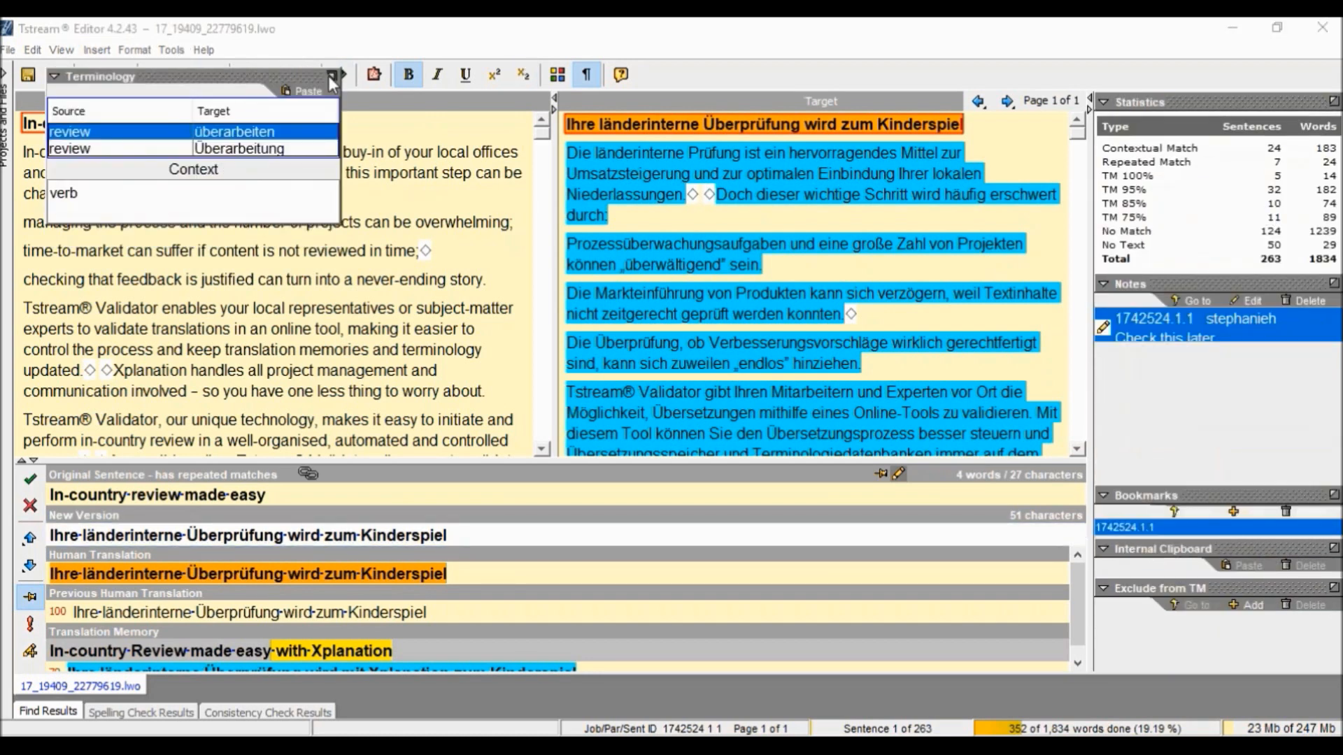
pyautogui.click(333, 76)
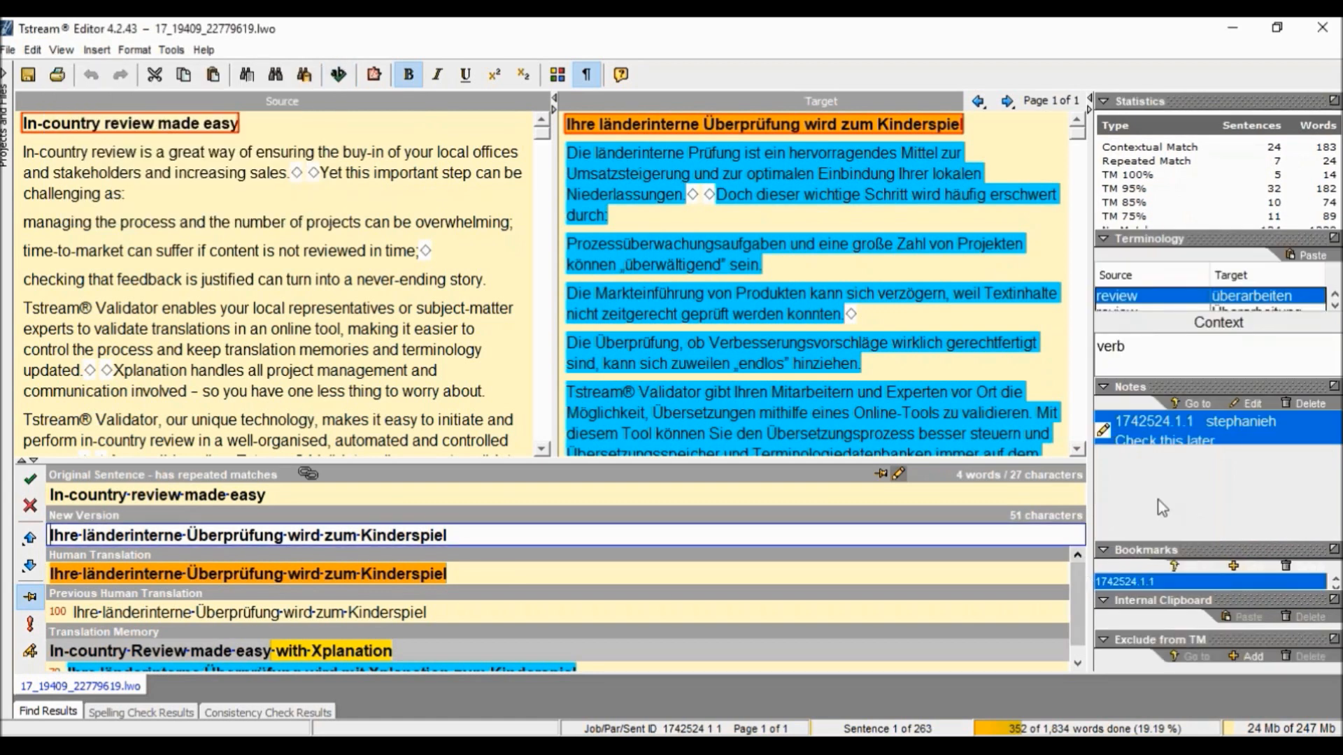
# - Detach the Notes pane, delete the first heading's note from it and dock the pane again
pyautogui.click(1334, 386)
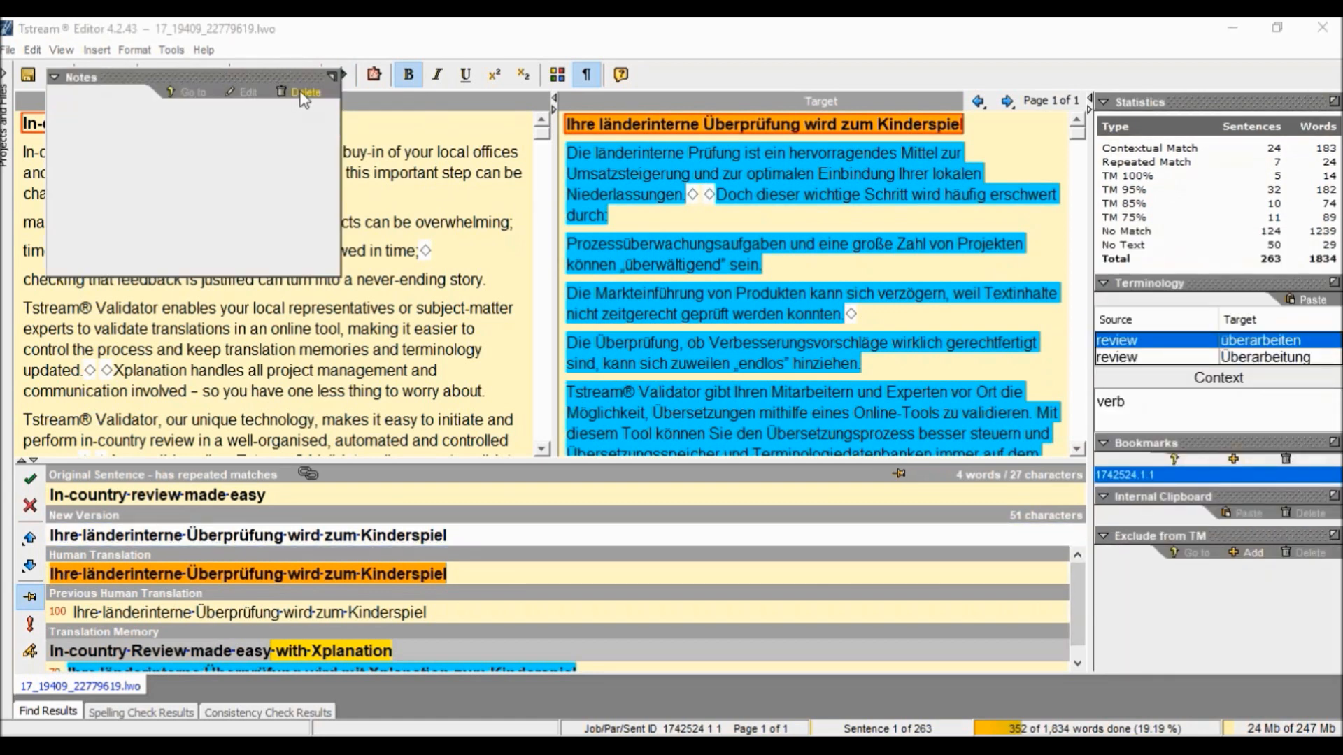
pyautogui.click(332, 76)
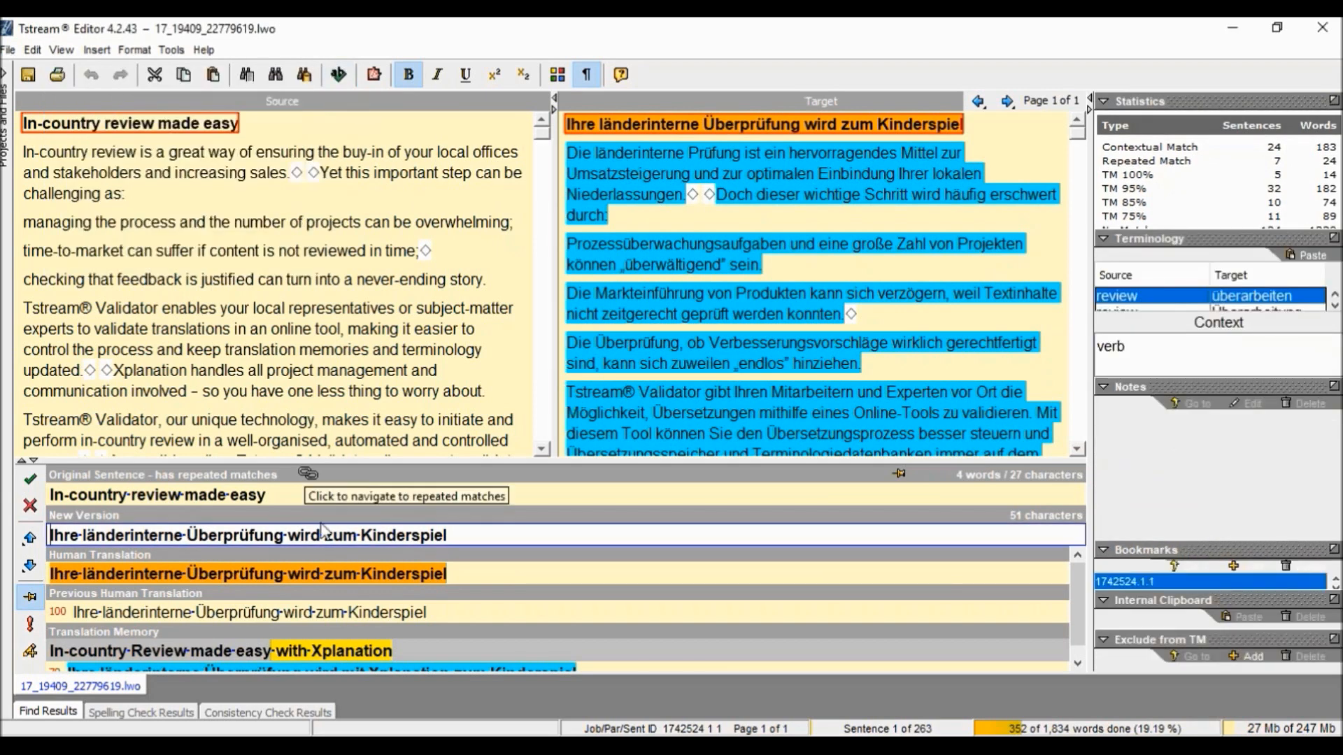
pyautogui.click(497, 537)
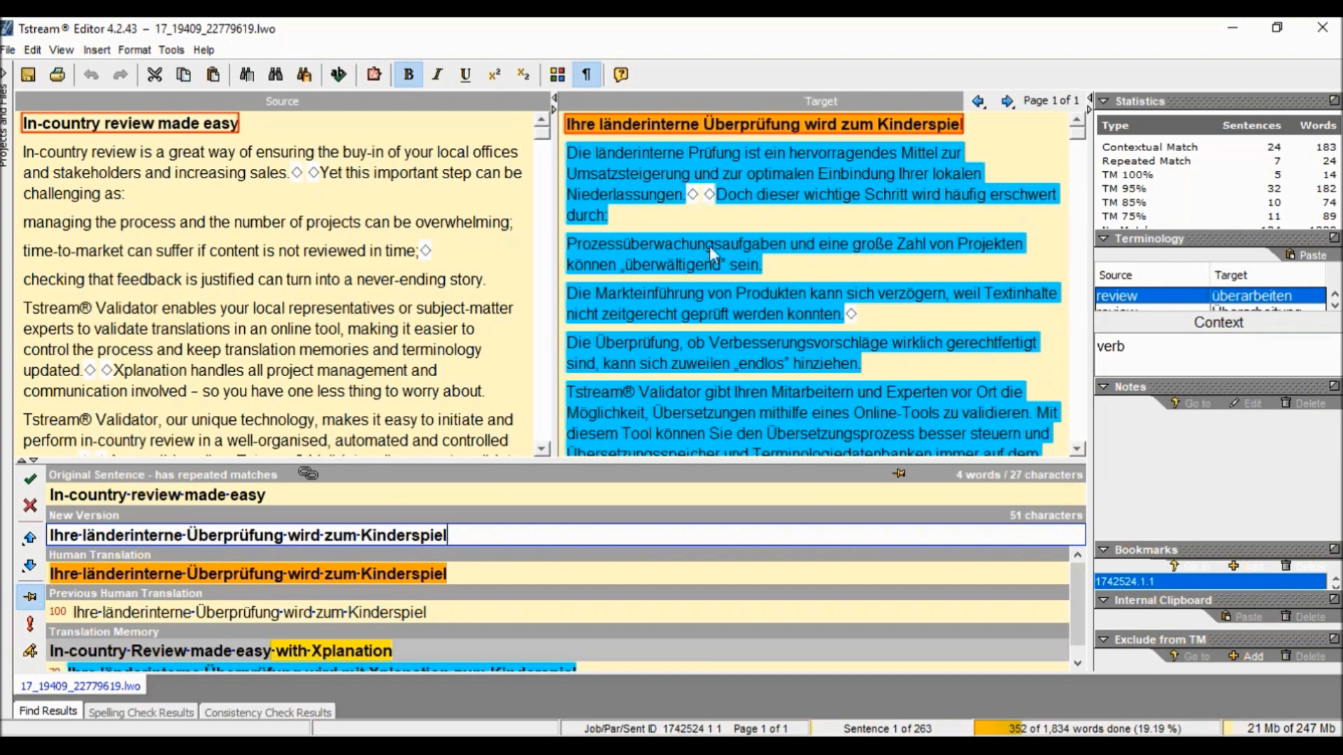
# - Open the preferences to examine the general options, and close them
pyautogui.click(168, 52)
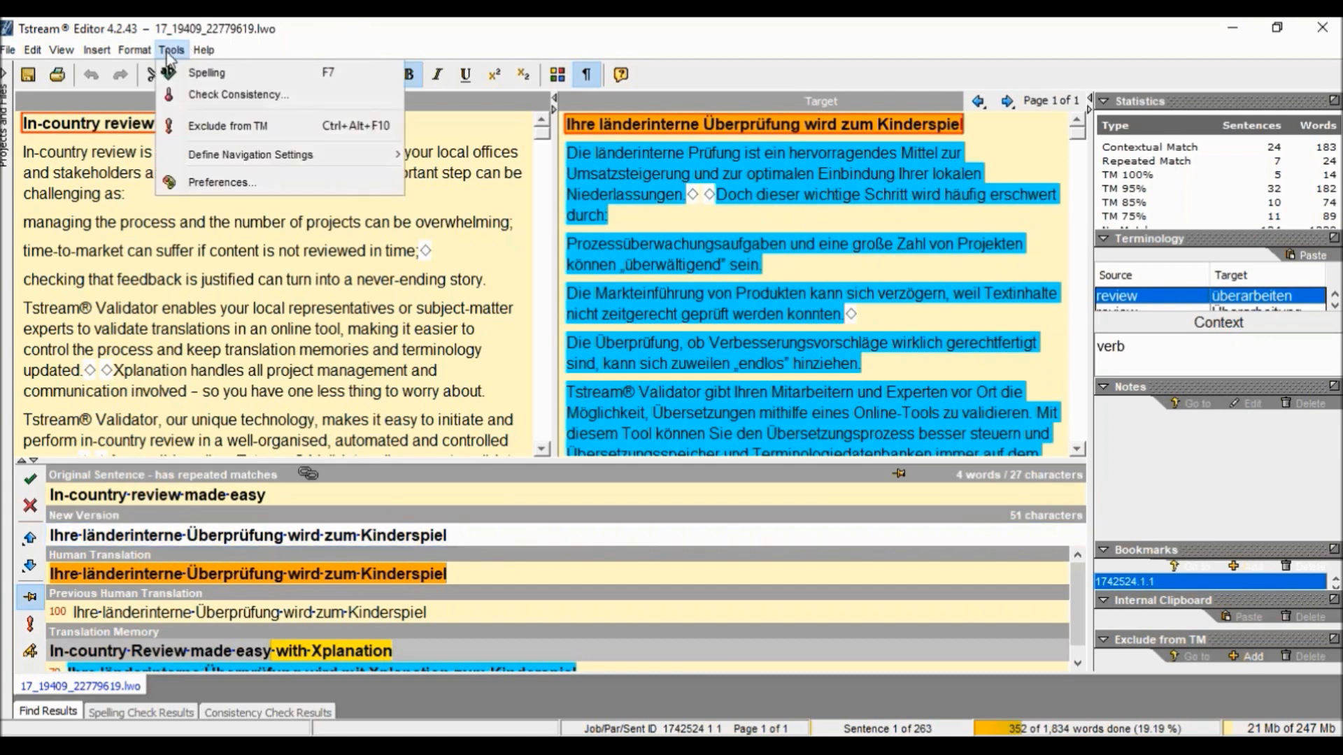
pyautogui.click(201, 184)
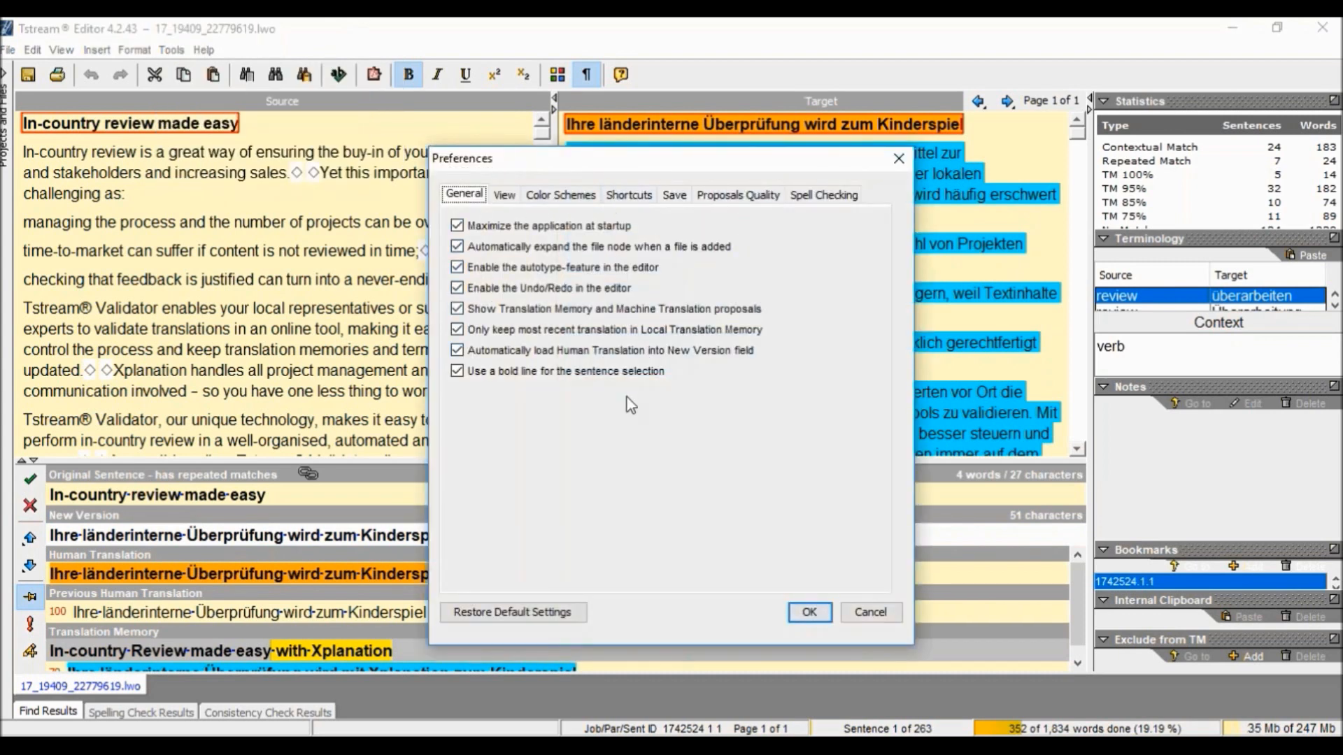
pyautogui.click(898, 159)
# - Examine the page size options in the navigation settings, and leave them without changing the number of segments per page
pyautogui.click(172, 50)
pyautogui.moveTo(280, 158)
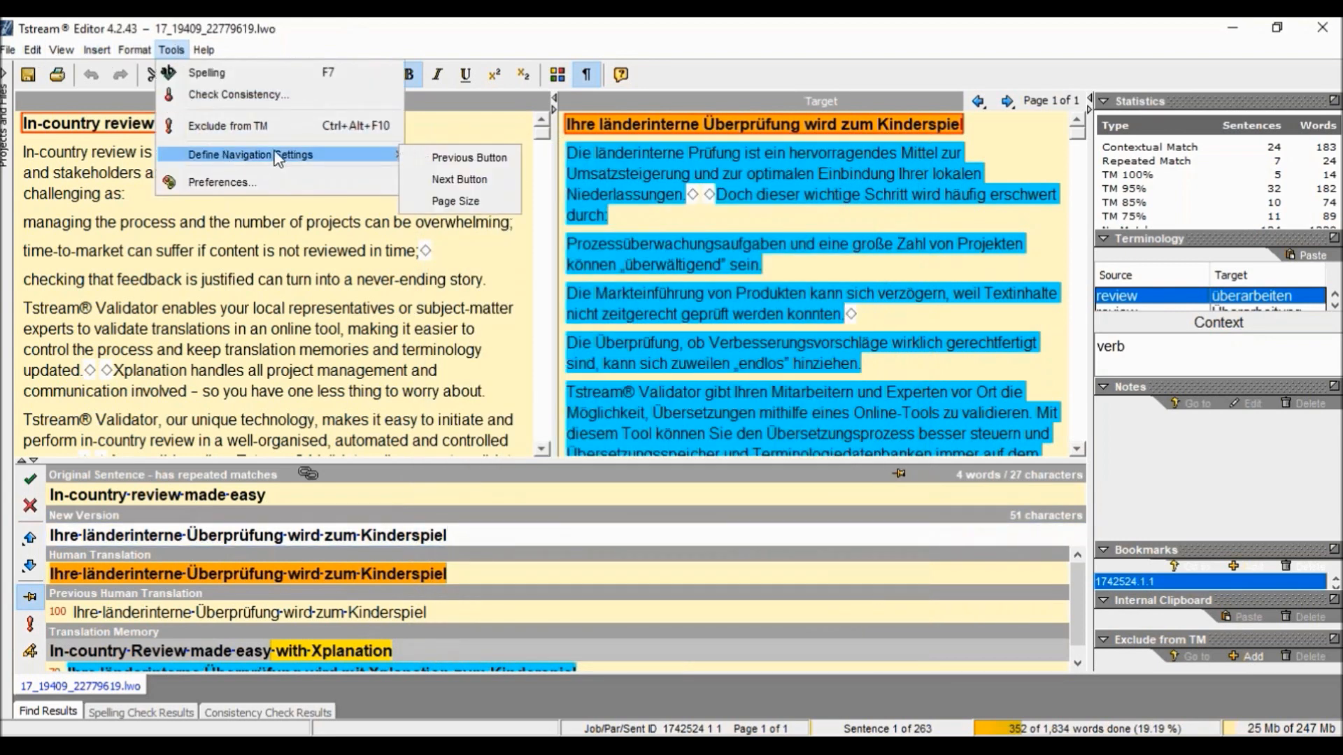
pyautogui.click(459, 207)
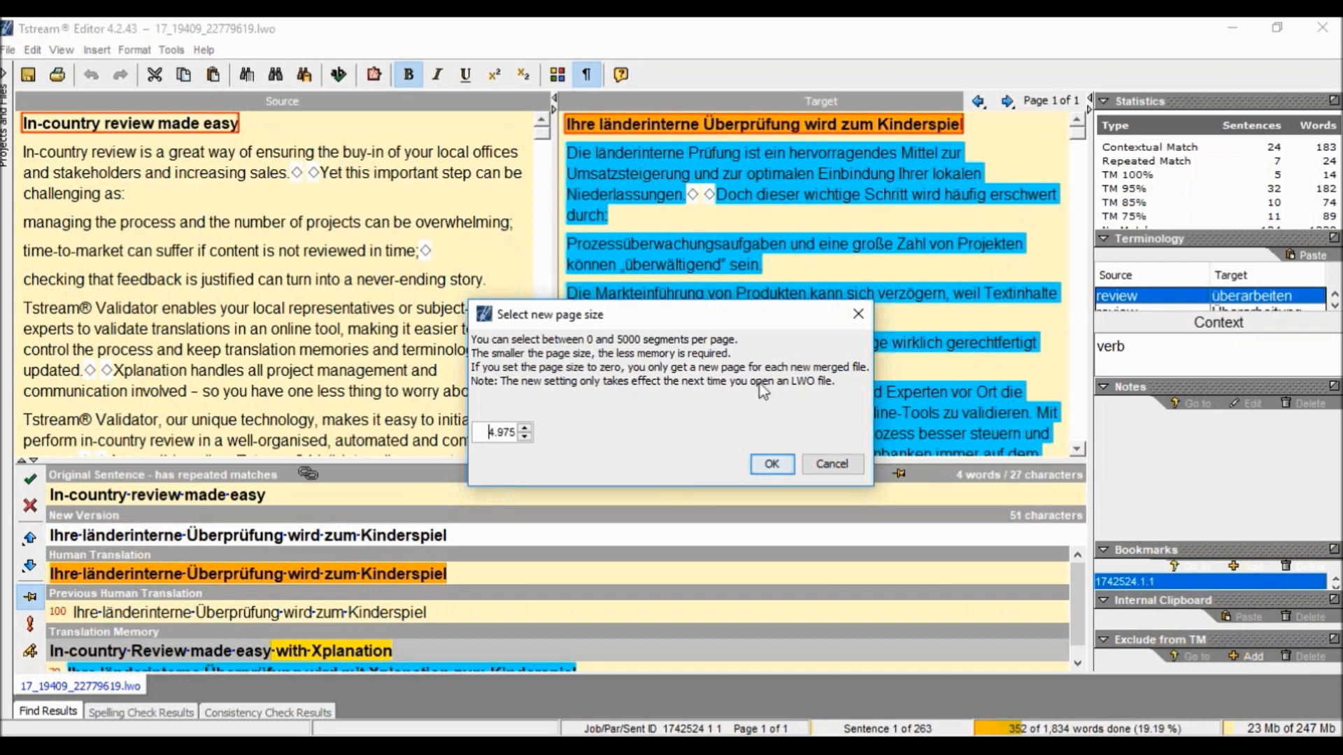
pyautogui.click(836, 464)
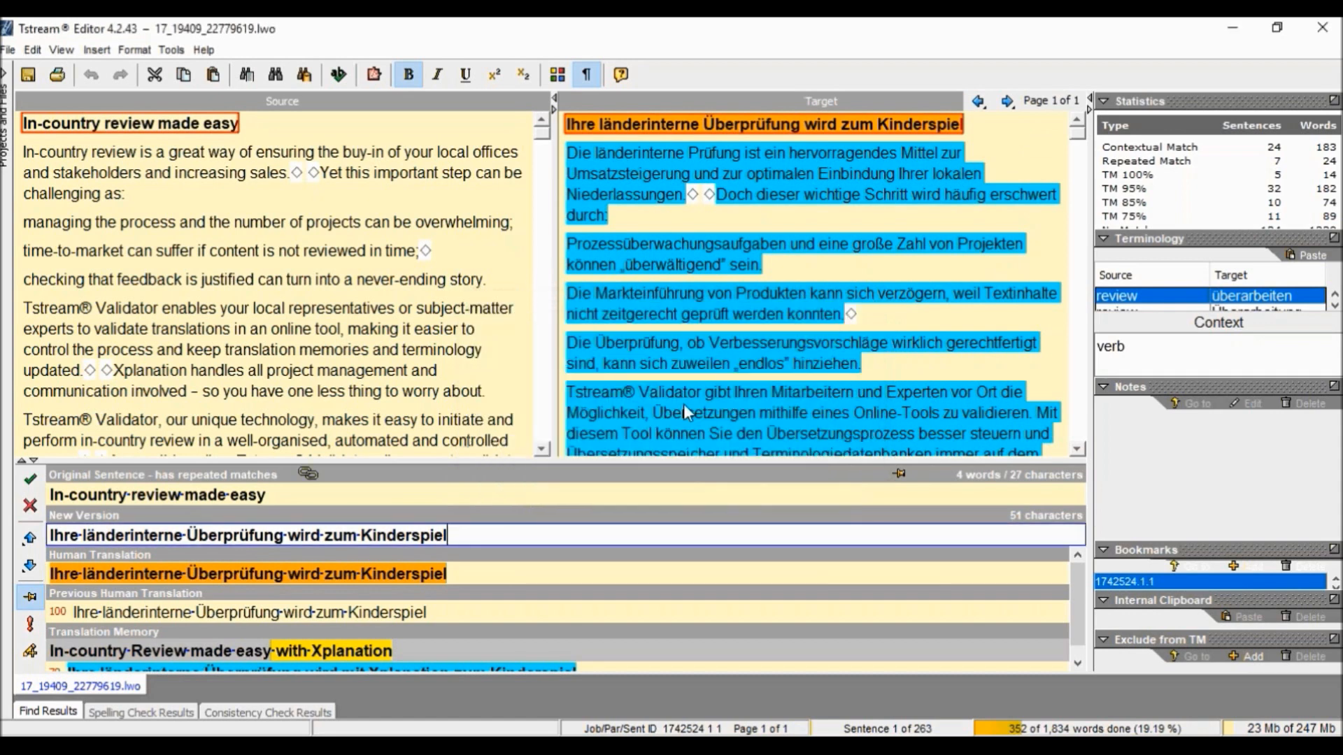
pyautogui.click(134, 50)
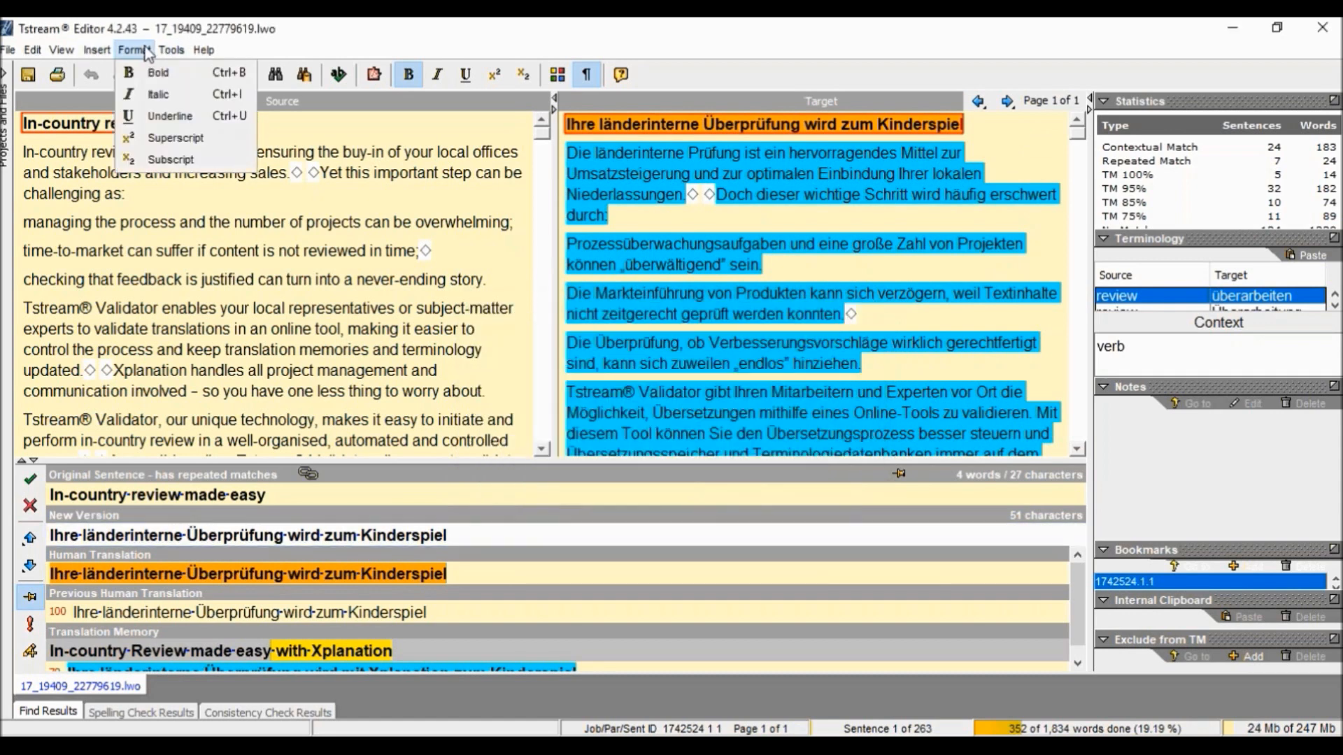
pyautogui.moveTo(180, 52)
pyautogui.moveTo(225, 154)
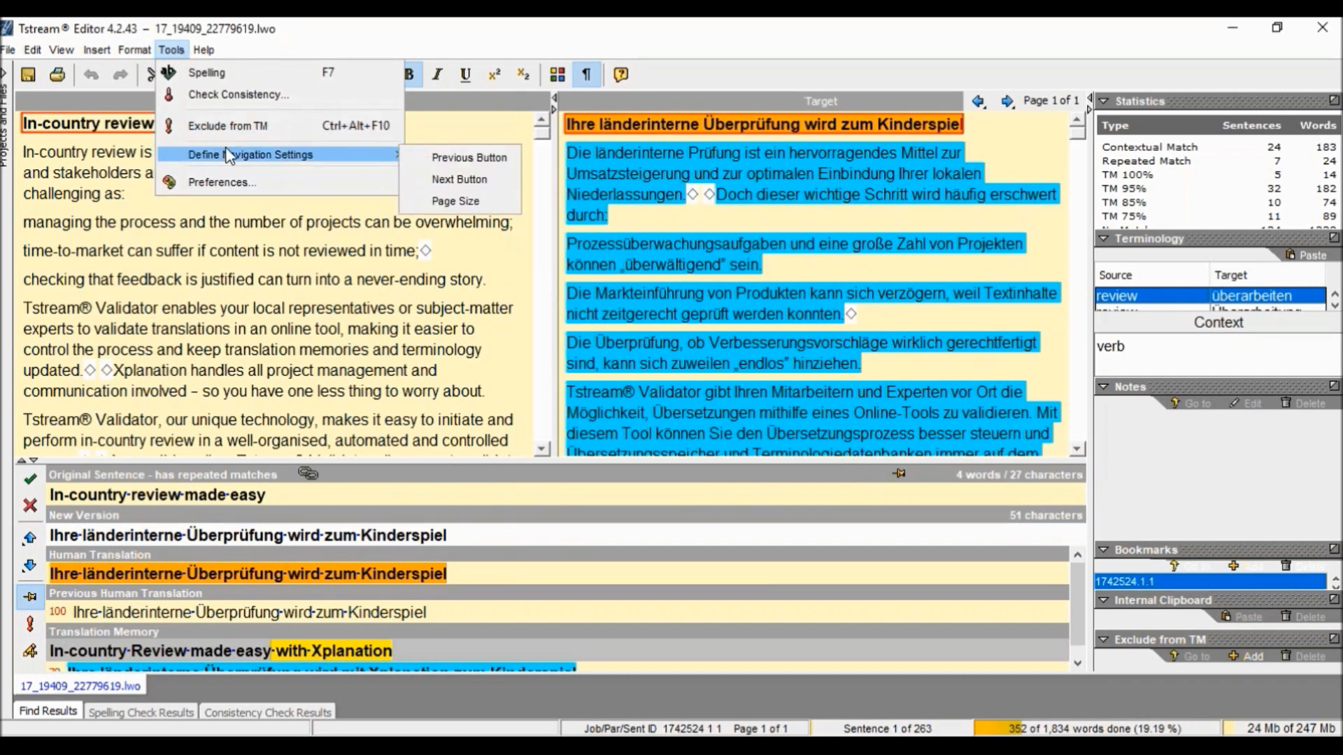
pyautogui.click(477, 206)
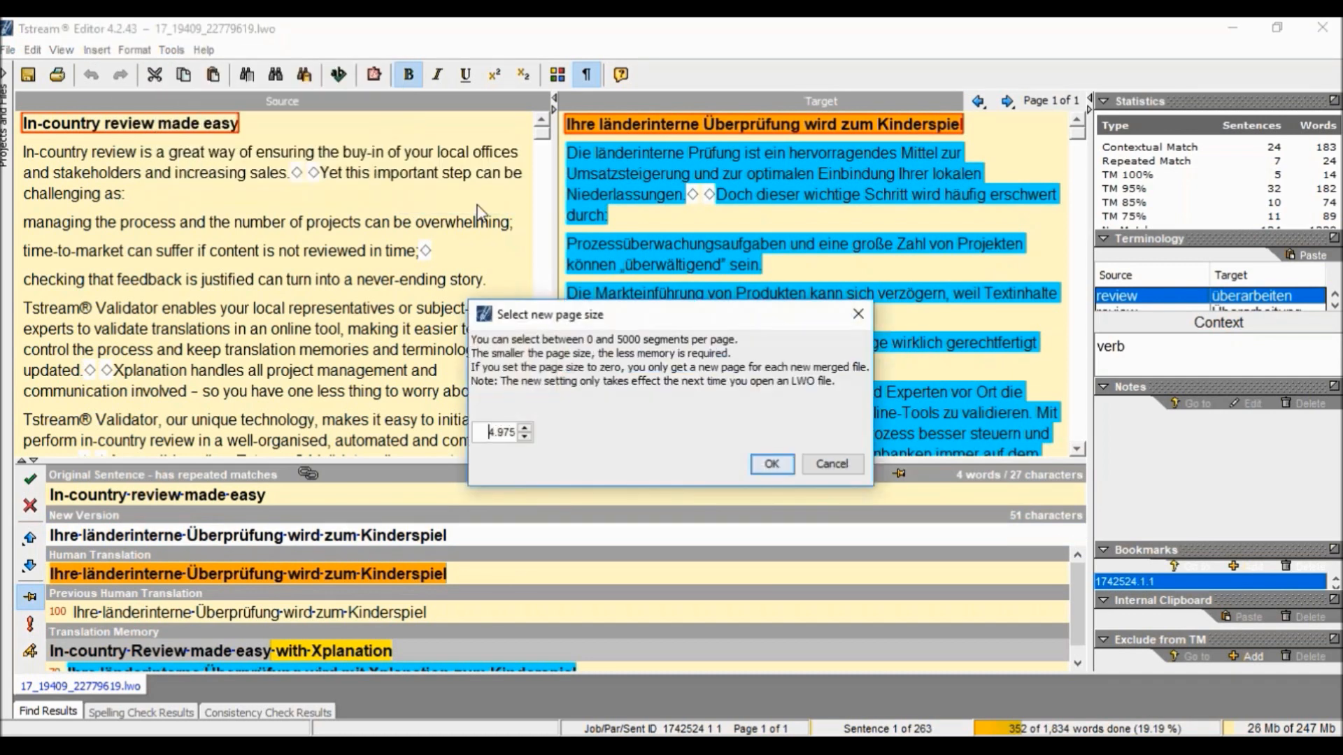
pyautogui.click(859, 317)
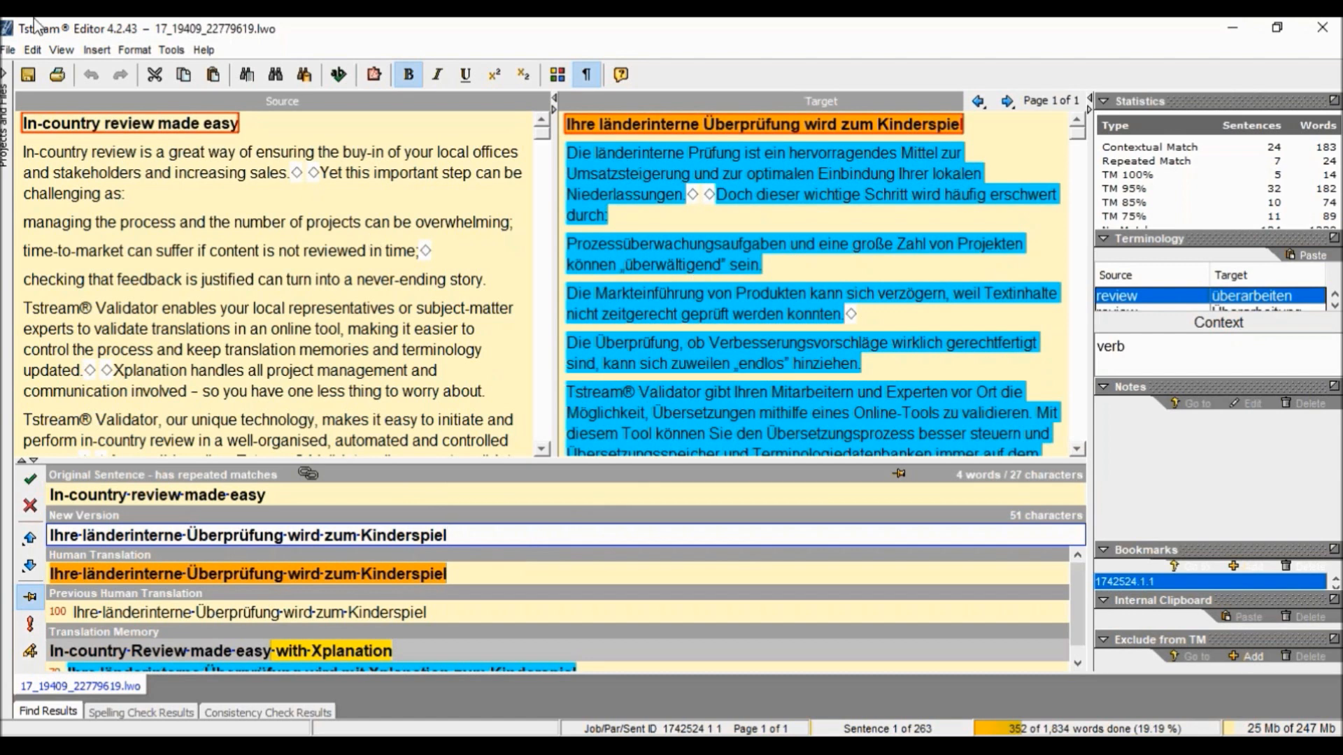
# - Review the preferences for view, color schemes, shortcuts, proposals quality and spell checking, and close them
pyautogui.click(151, 52)
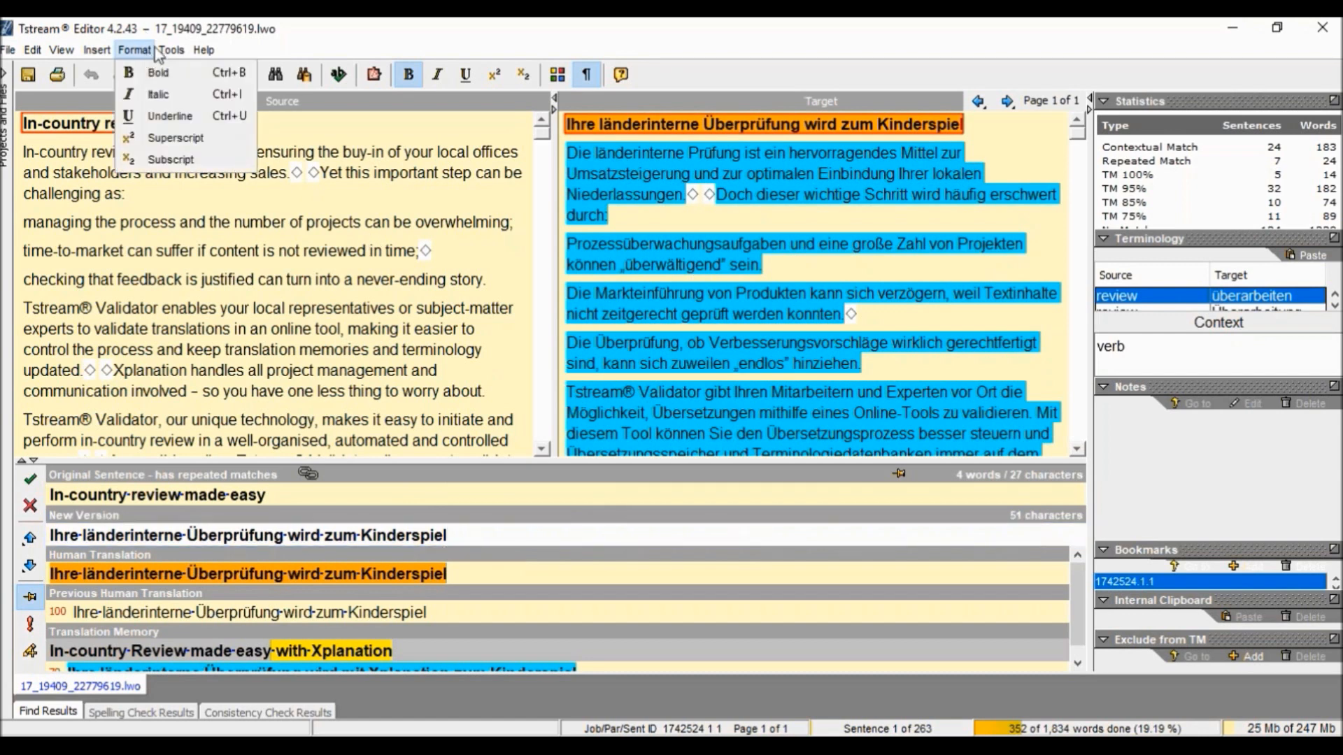
pyautogui.moveTo(172, 51)
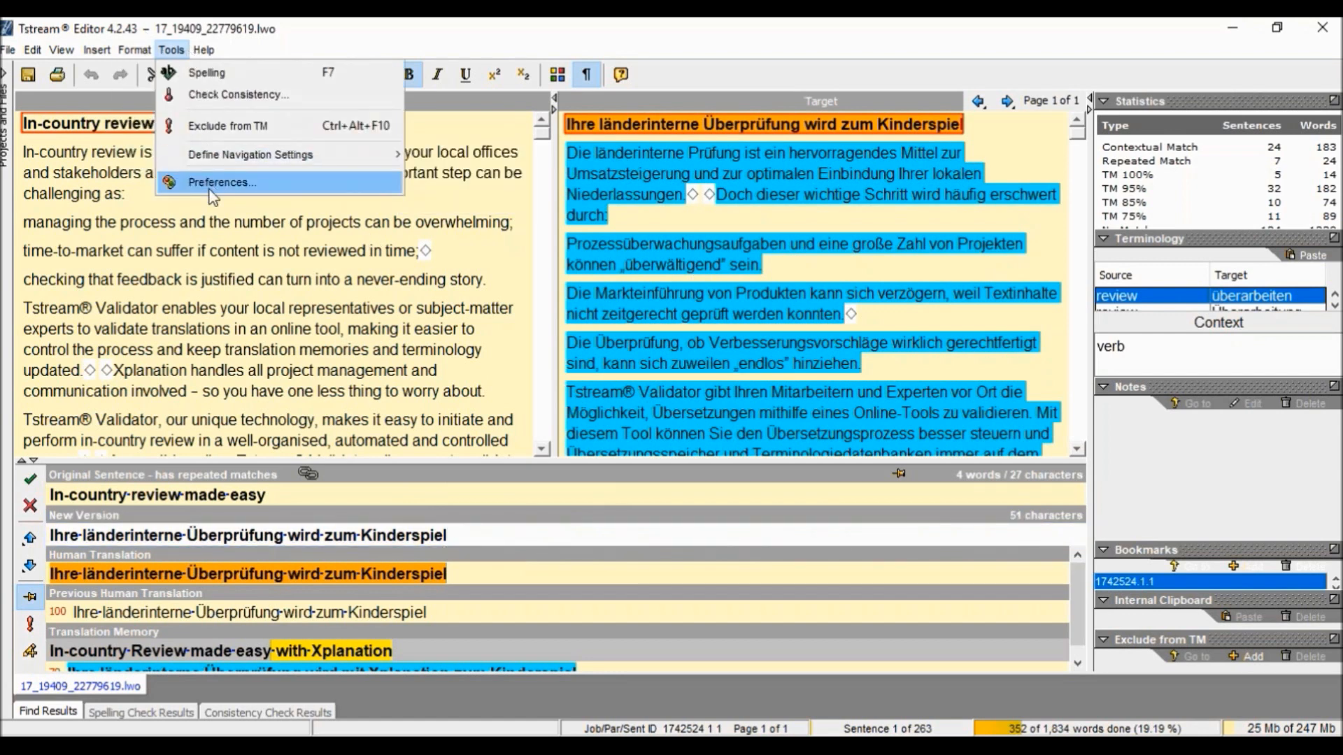
pyautogui.click(184, 182)
pyautogui.click(505, 195)
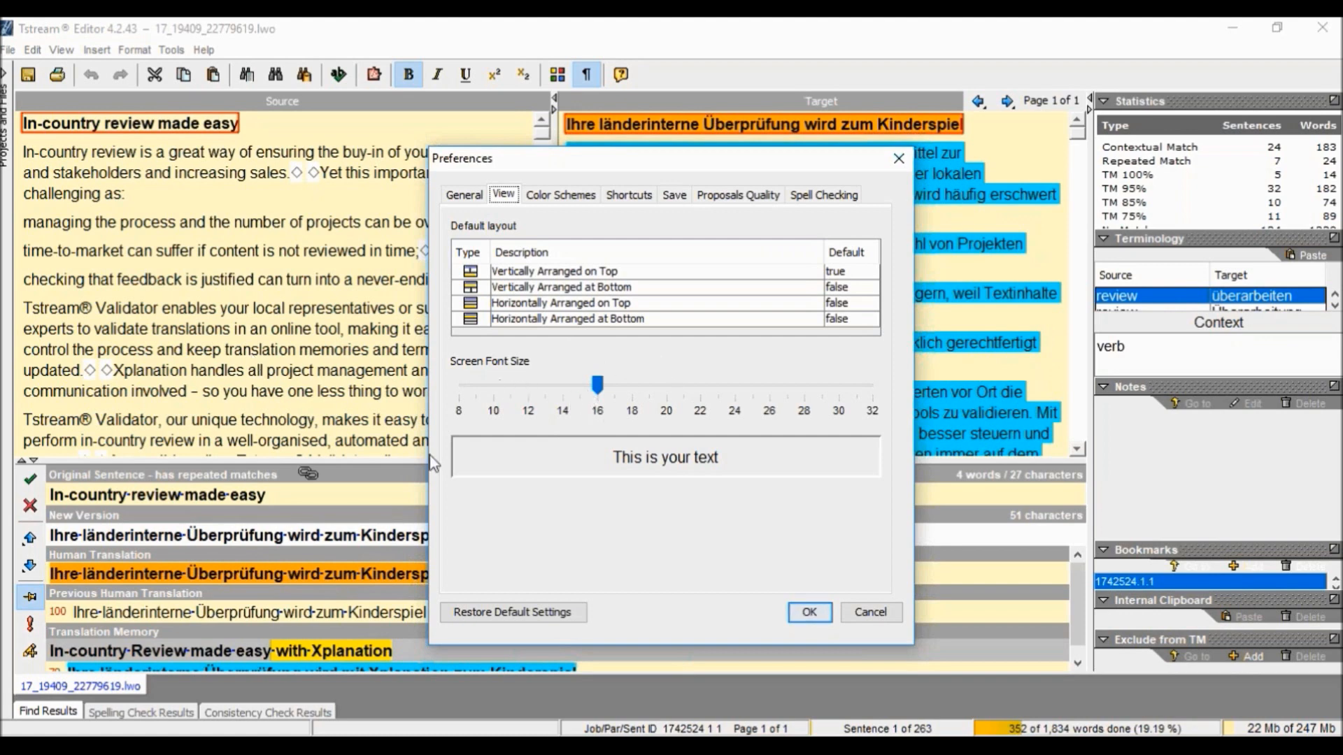
pyautogui.click(581, 198)
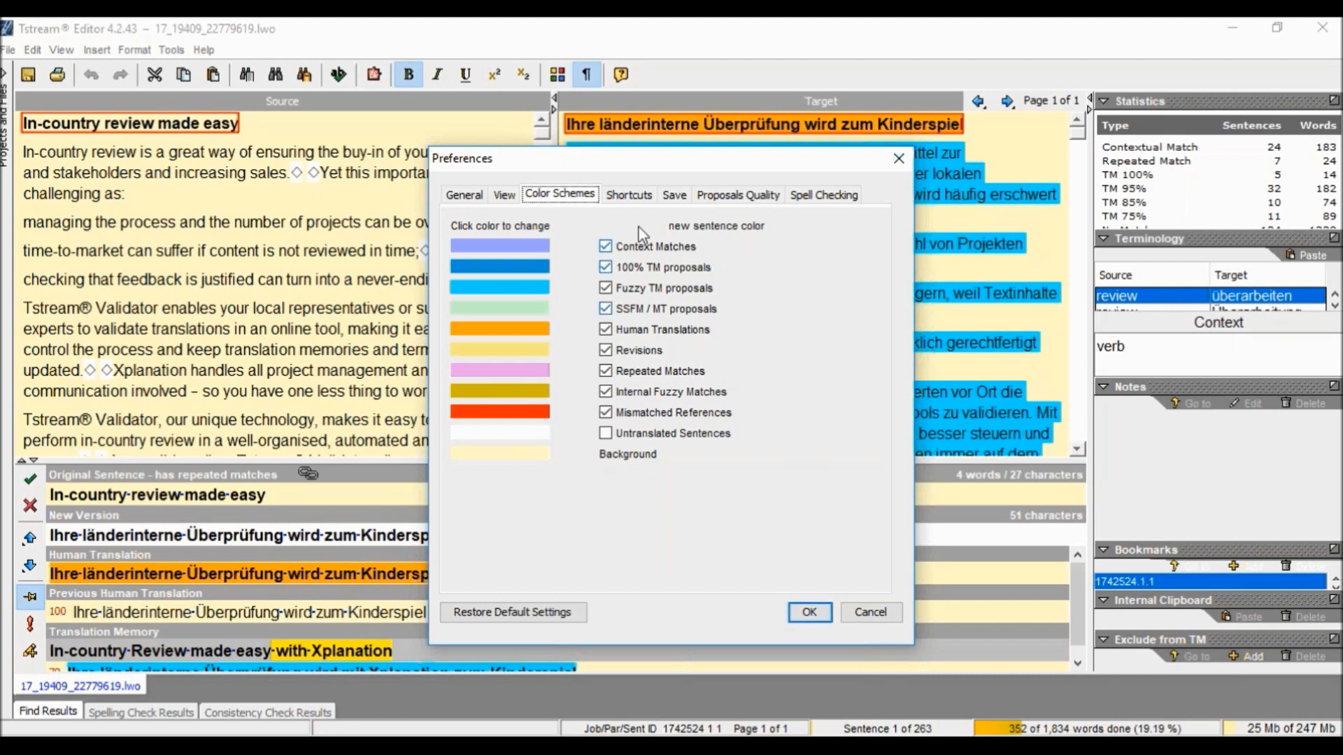
pyautogui.click(630, 195)
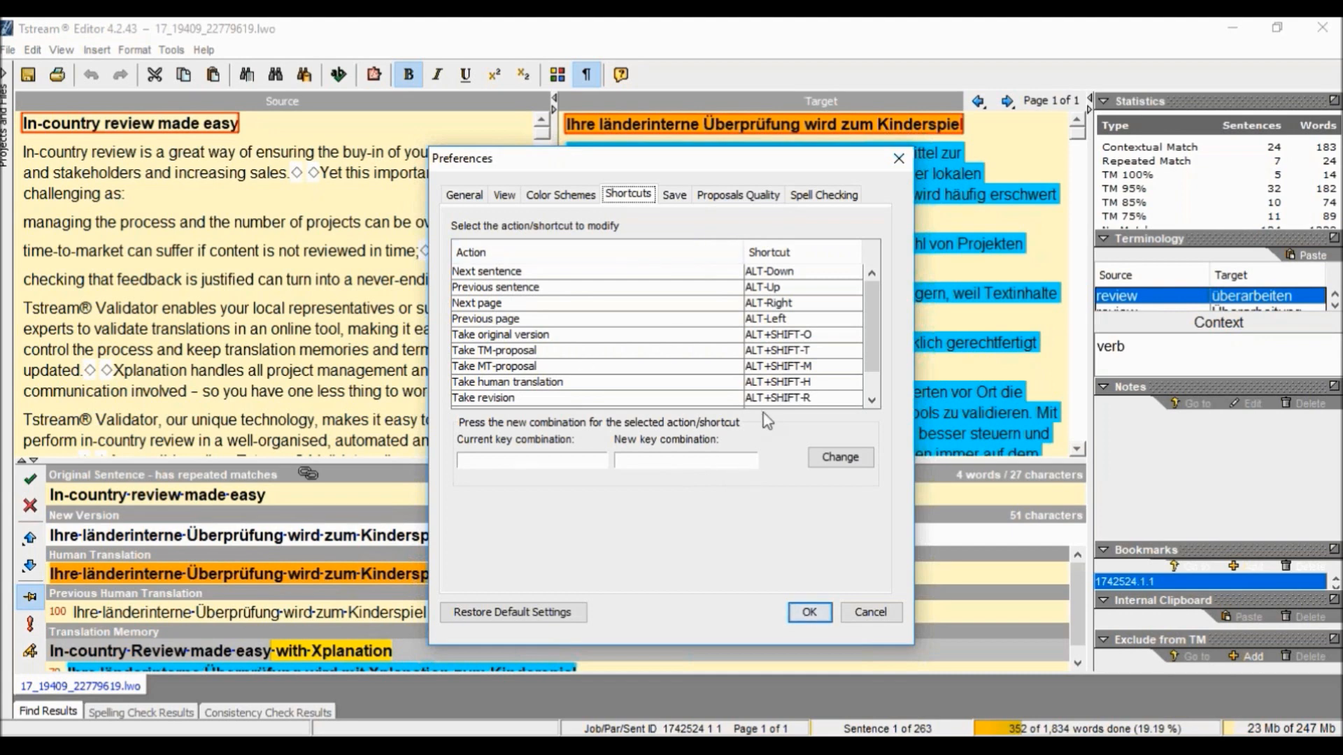
pyautogui.click(553, 196)
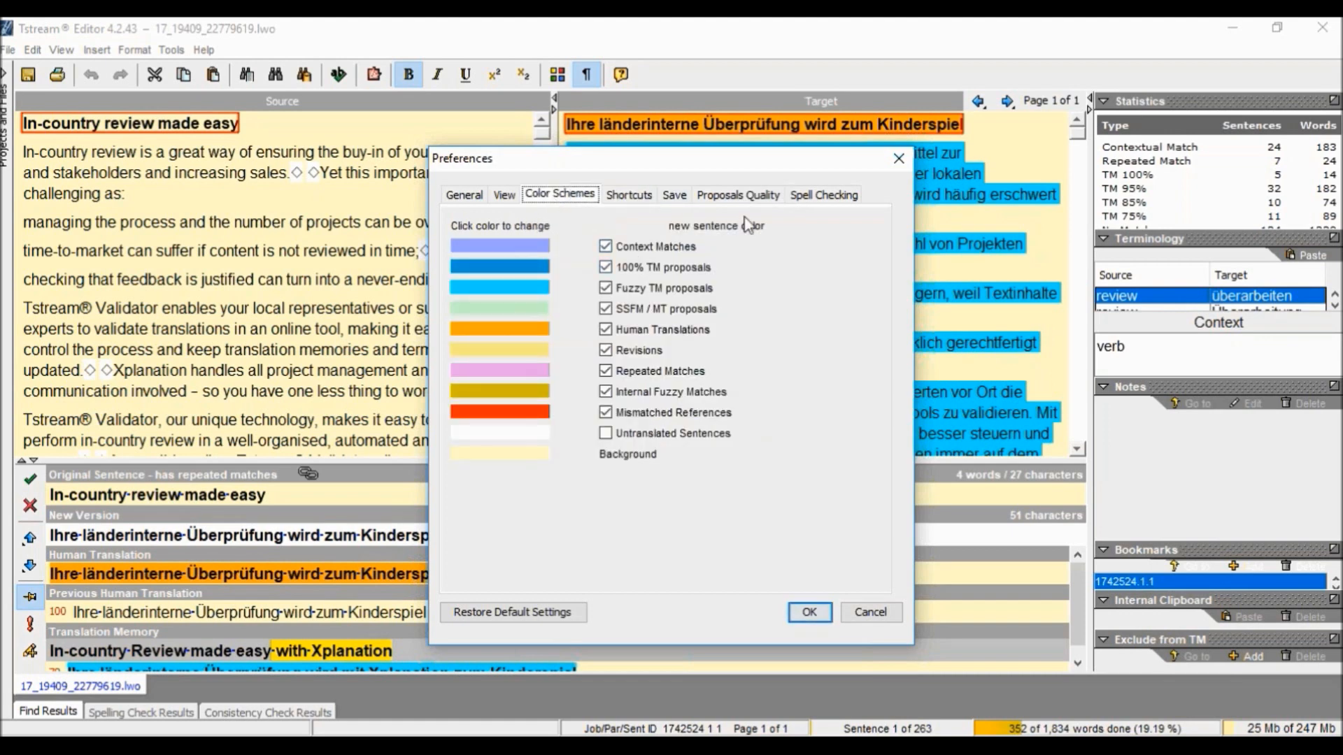
pyautogui.click(720, 197)
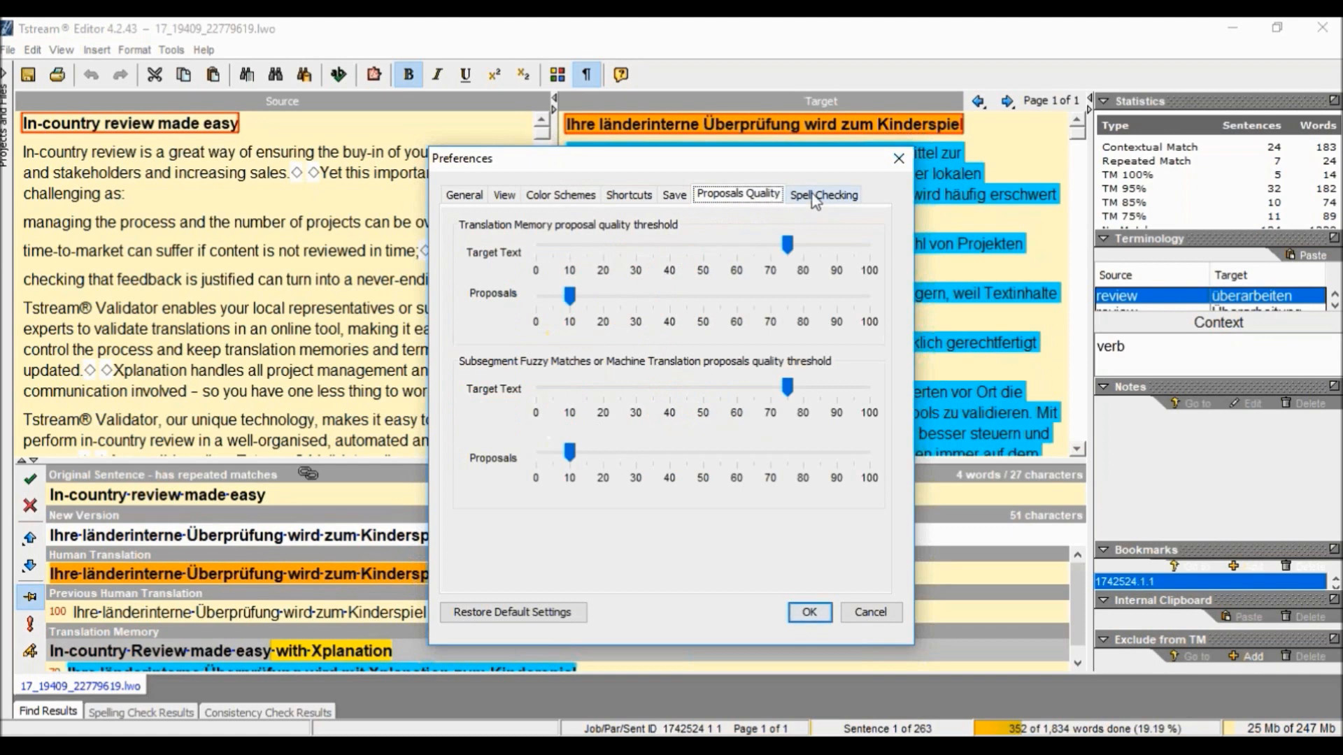
pyautogui.click(820, 195)
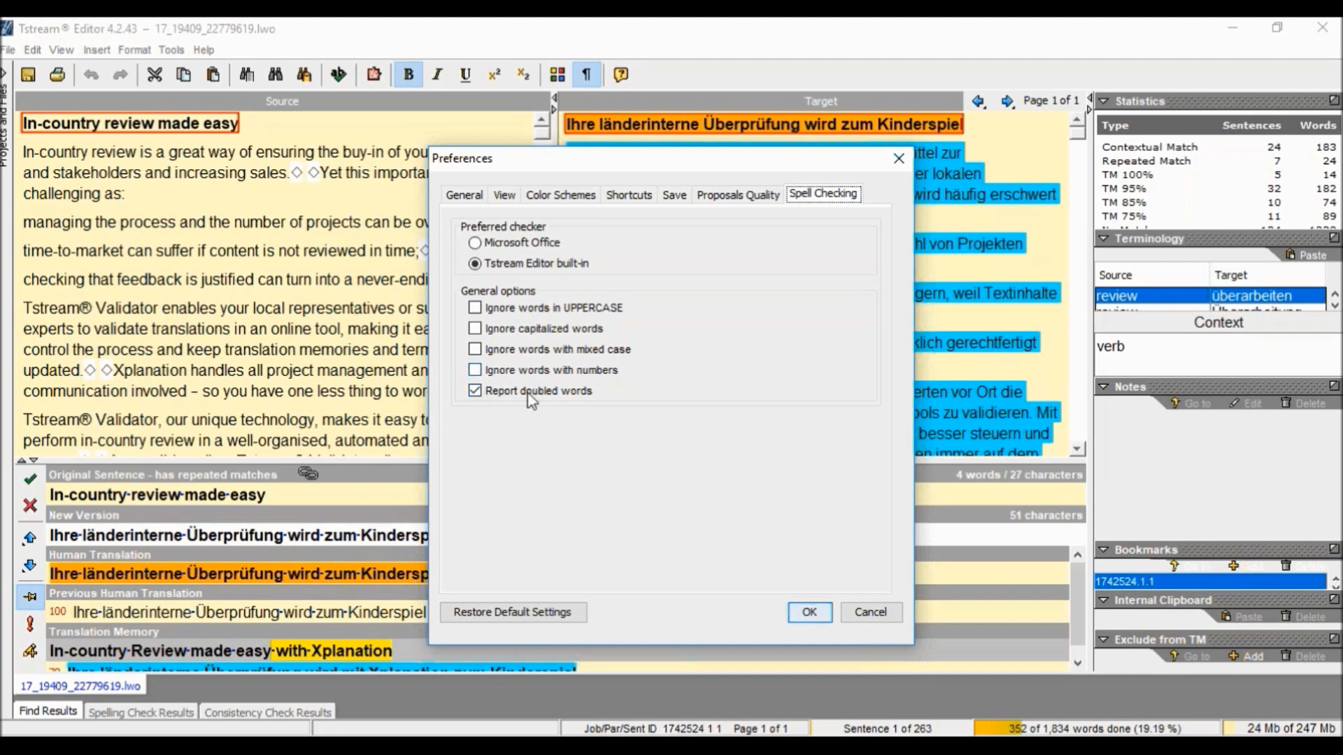
pyautogui.click(897, 159)
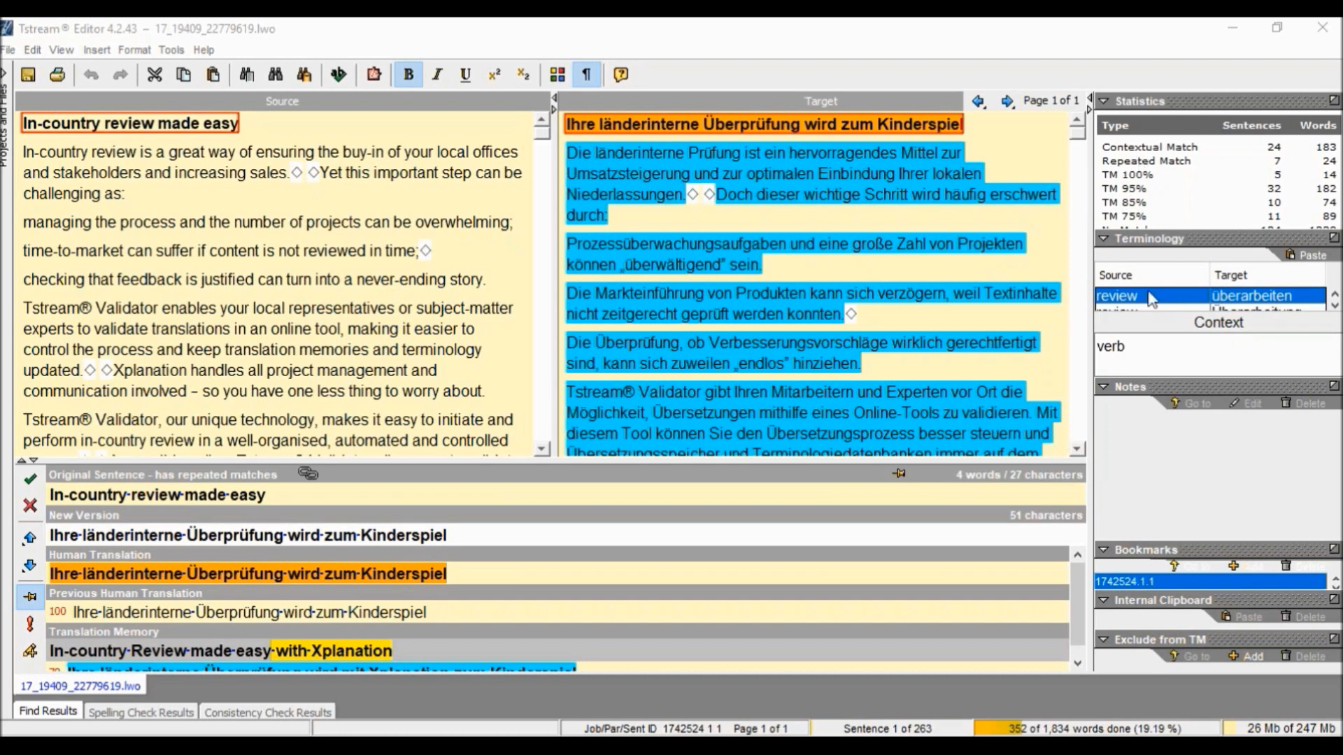
# - Go to the sentence "time-to-market can suffer if content is not reviewed in time;" and fill its new version with the translation memory proposal
pyautogui.click(526, 537)
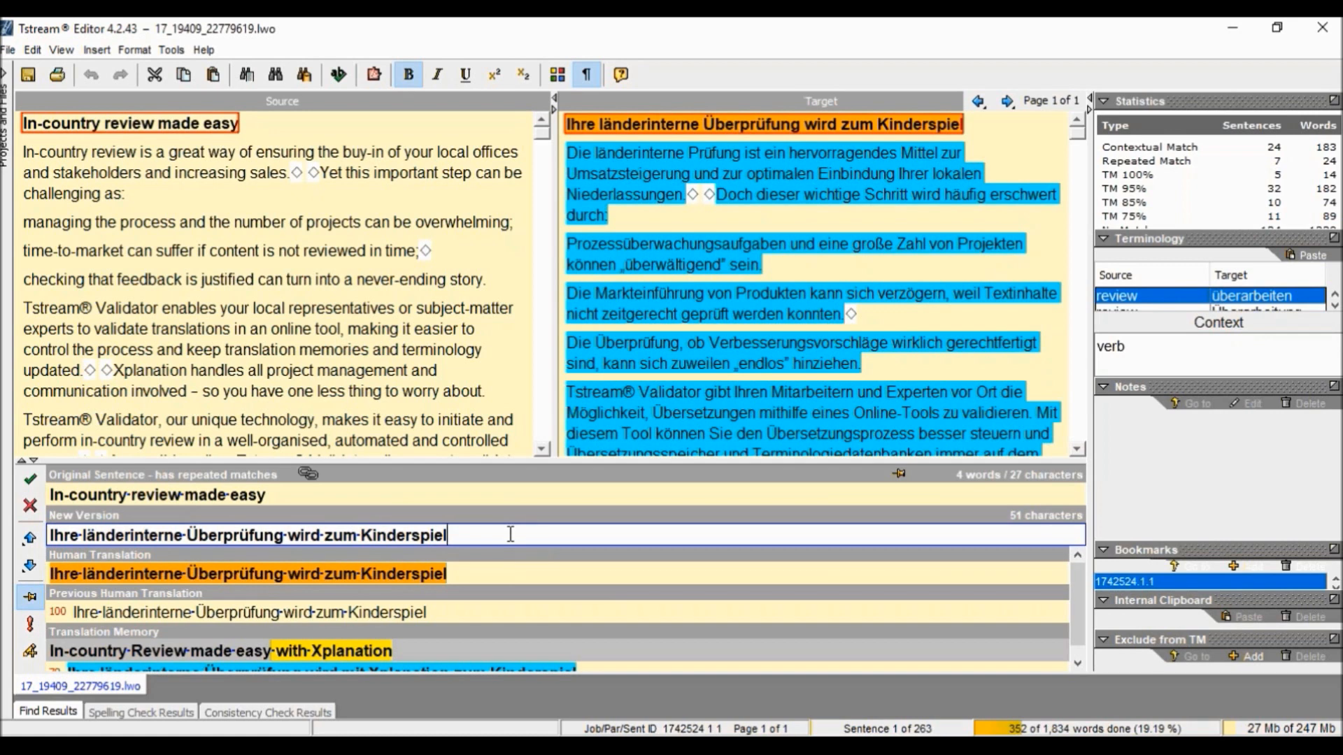
pyautogui.hotkey('ctrl', 'Return')
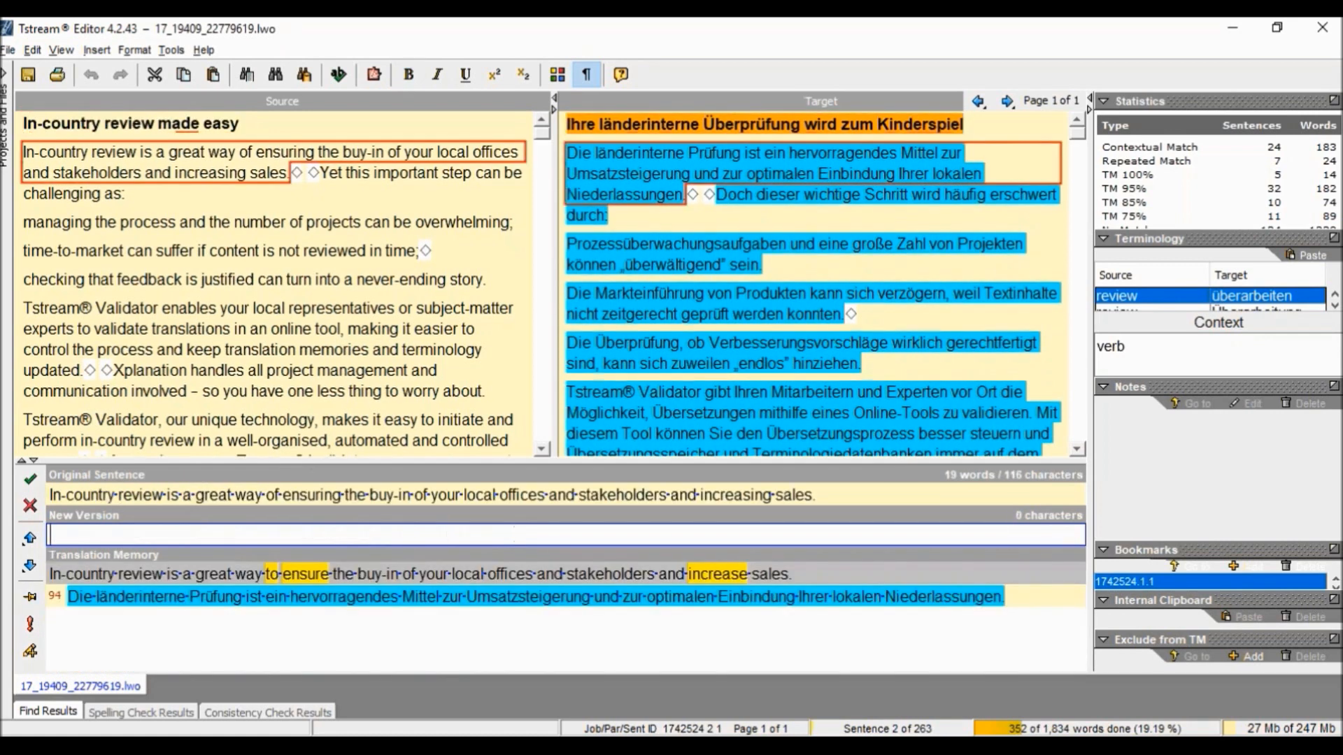
pyautogui.press('pagedown')
pyautogui.press('pagedown')
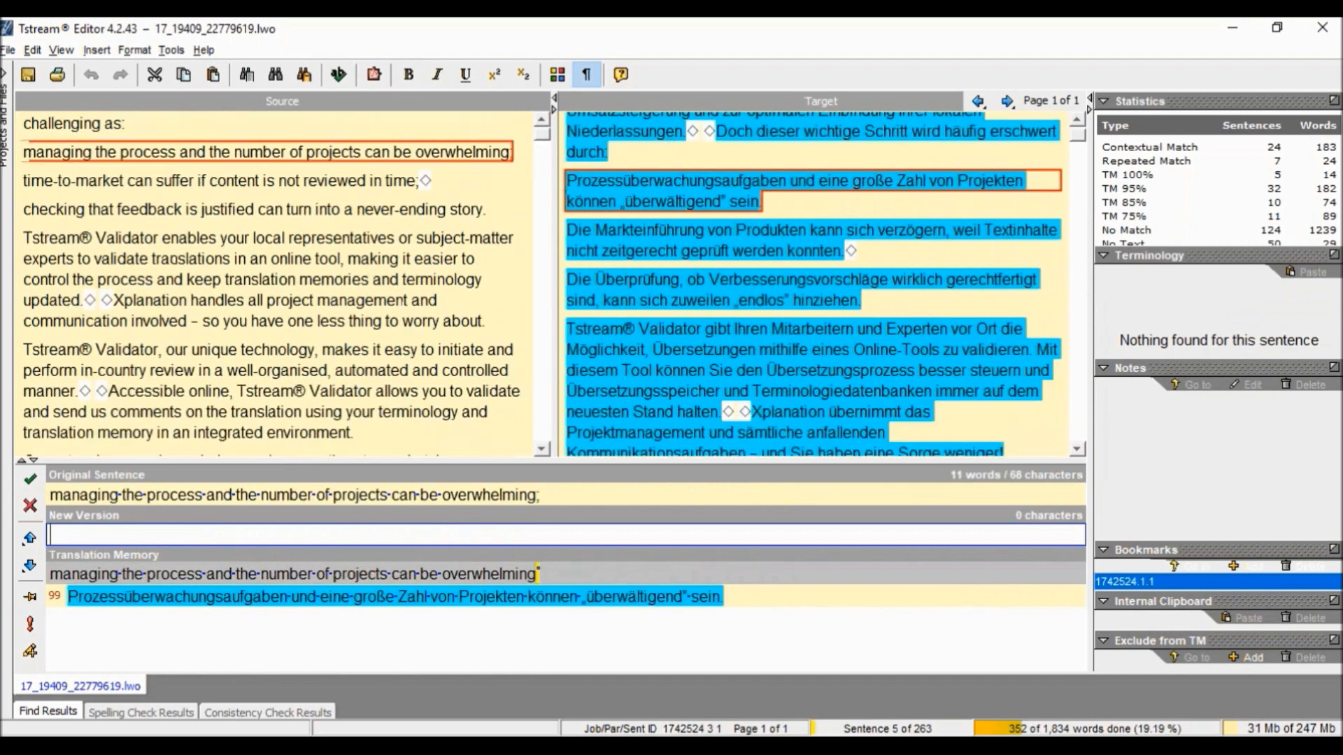
pyautogui.press('pagedown')
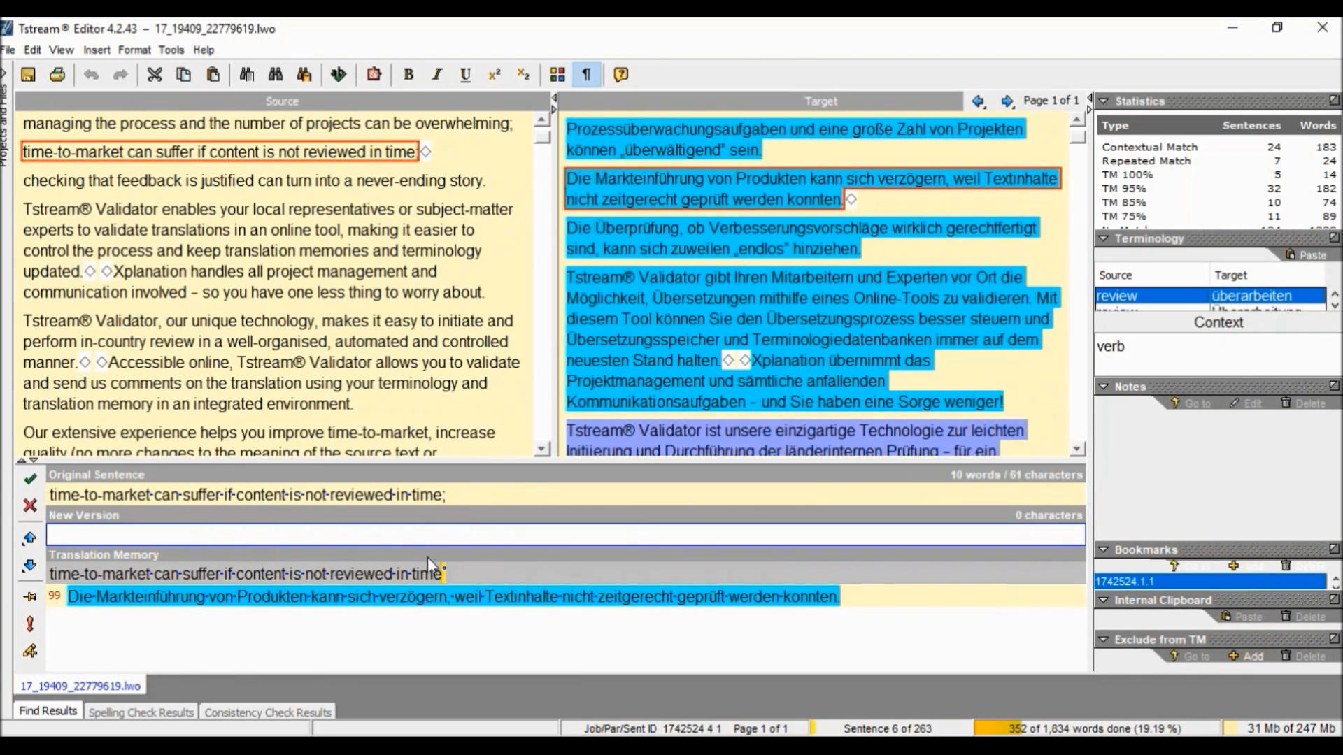
pyautogui.doubleClick(321, 557)
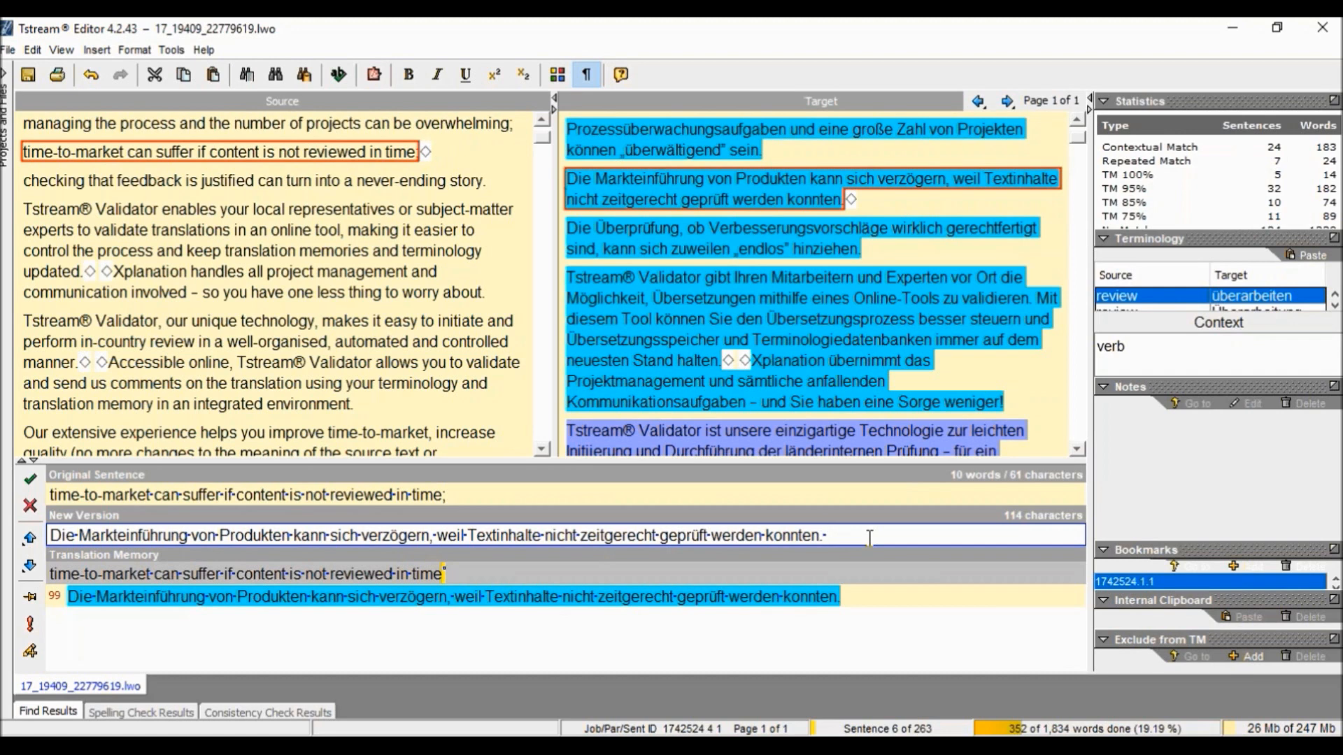
# - Add the word "Textinhalte" at the end of the new version by accepting the autotype suggestion, and delete it again
pyautogui.write('Textinhalte')
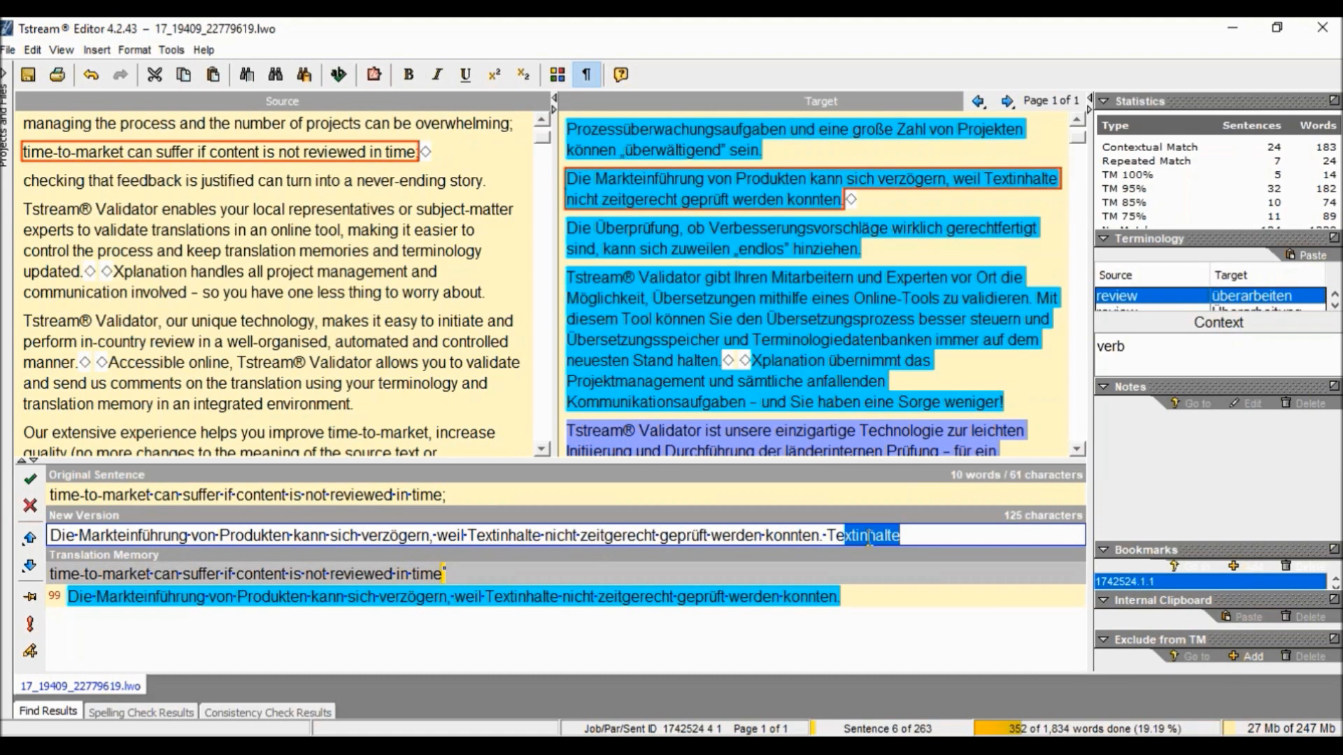
pyautogui.press('Return')
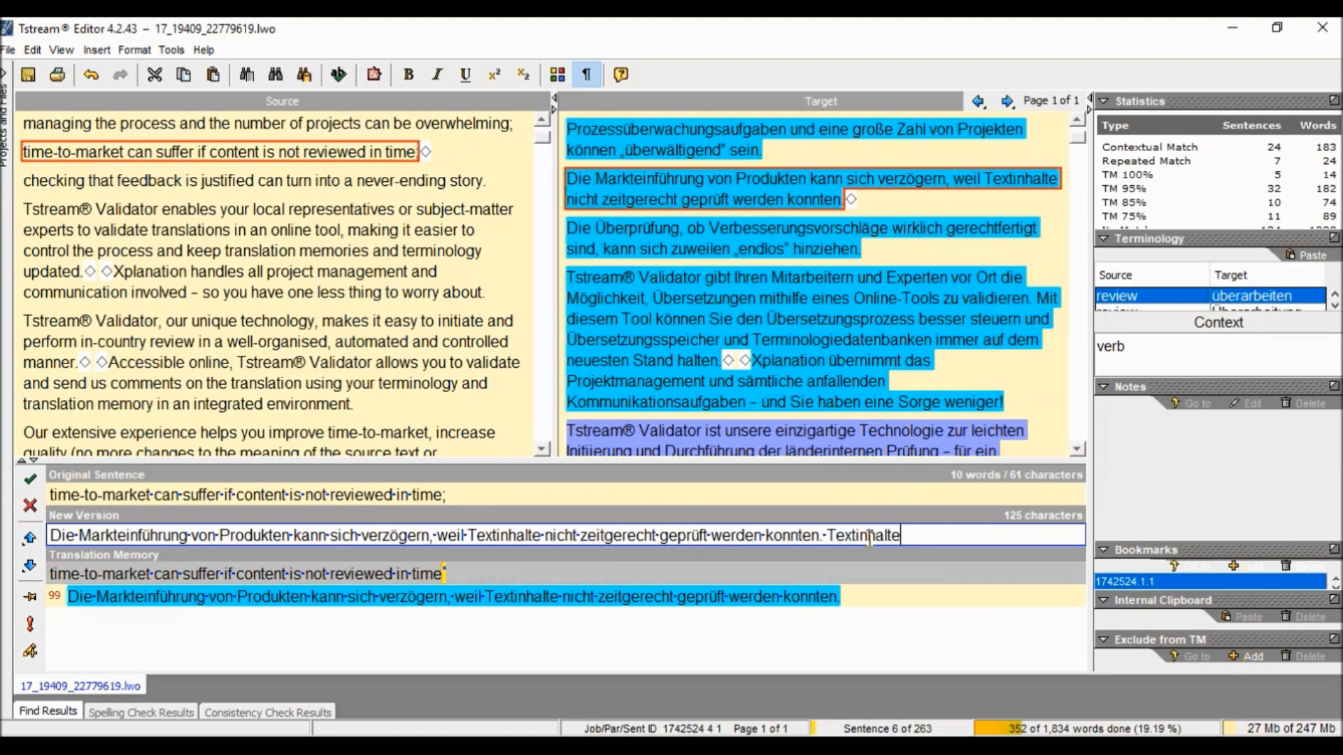
pyautogui.press('BackSpace')
pyautogui.press('BackSpace')
pyautogui.press('BackSpace')
pyautogui.press('BackSpace')
pyautogui.press('BackSpace')
pyautogui.press('BackSpace')
pyautogui.press('BackSpace')
pyautogui.press('BackSpace')
pyautogui.press('BackSpace')
pyautogui.press('BackSpace')
pyautogui.press('BackSpace')
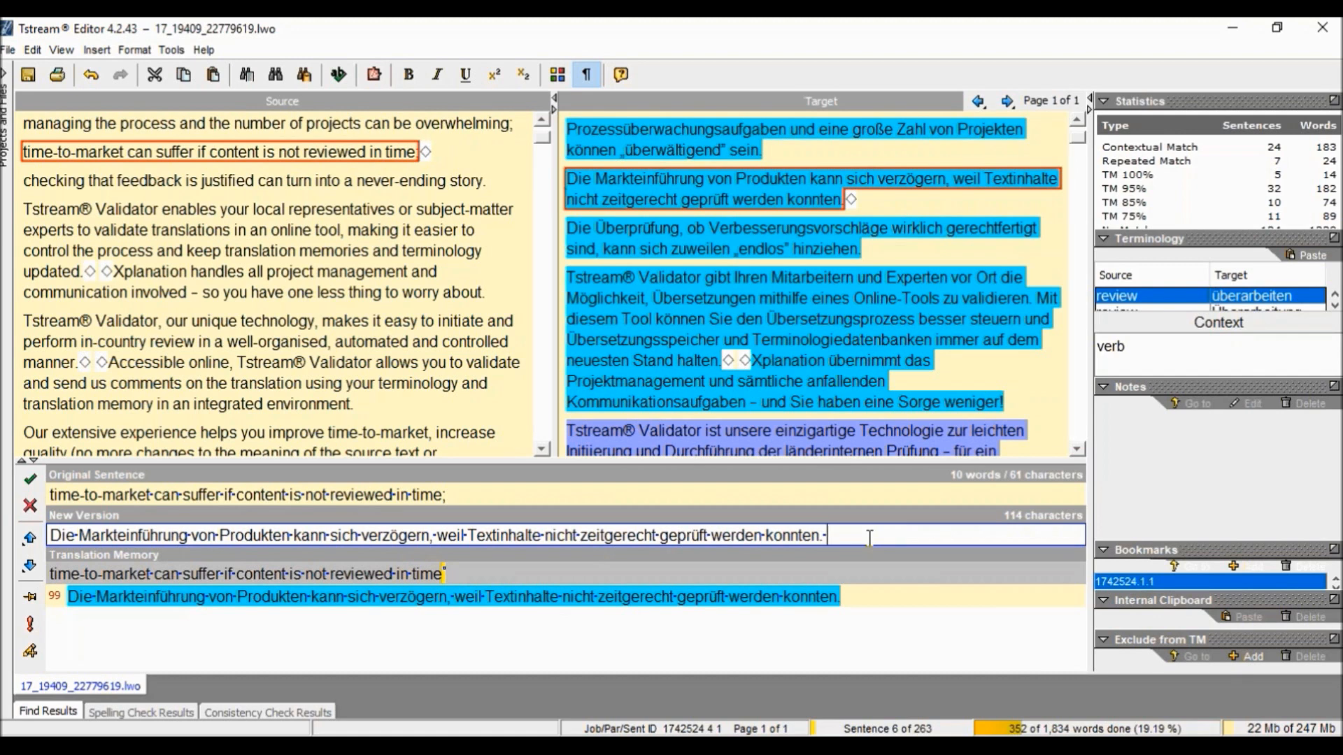
# - Add the word "Markteinführung" after the new version's sentence by accepting the autotype suggestion, and remove it with the trailing space
pyautogui.write('Markteinführung')
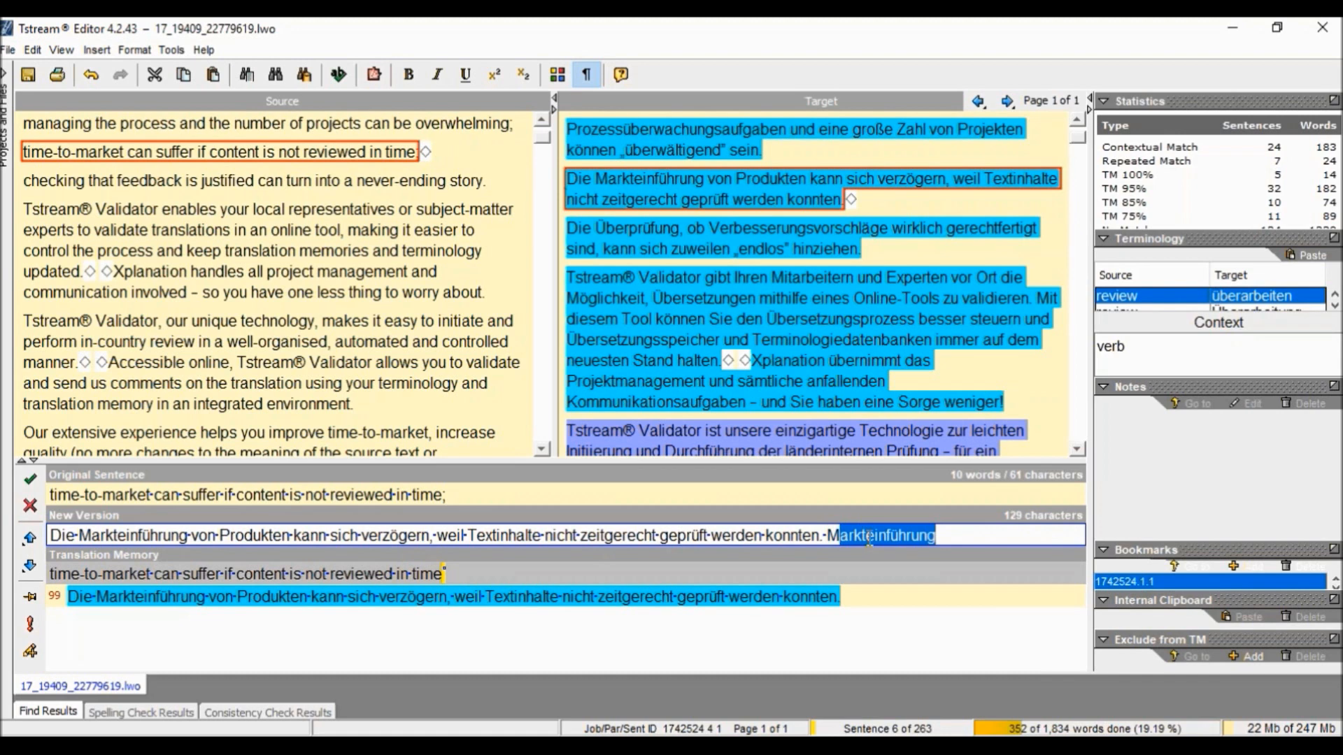
pyautogui.press('Return')
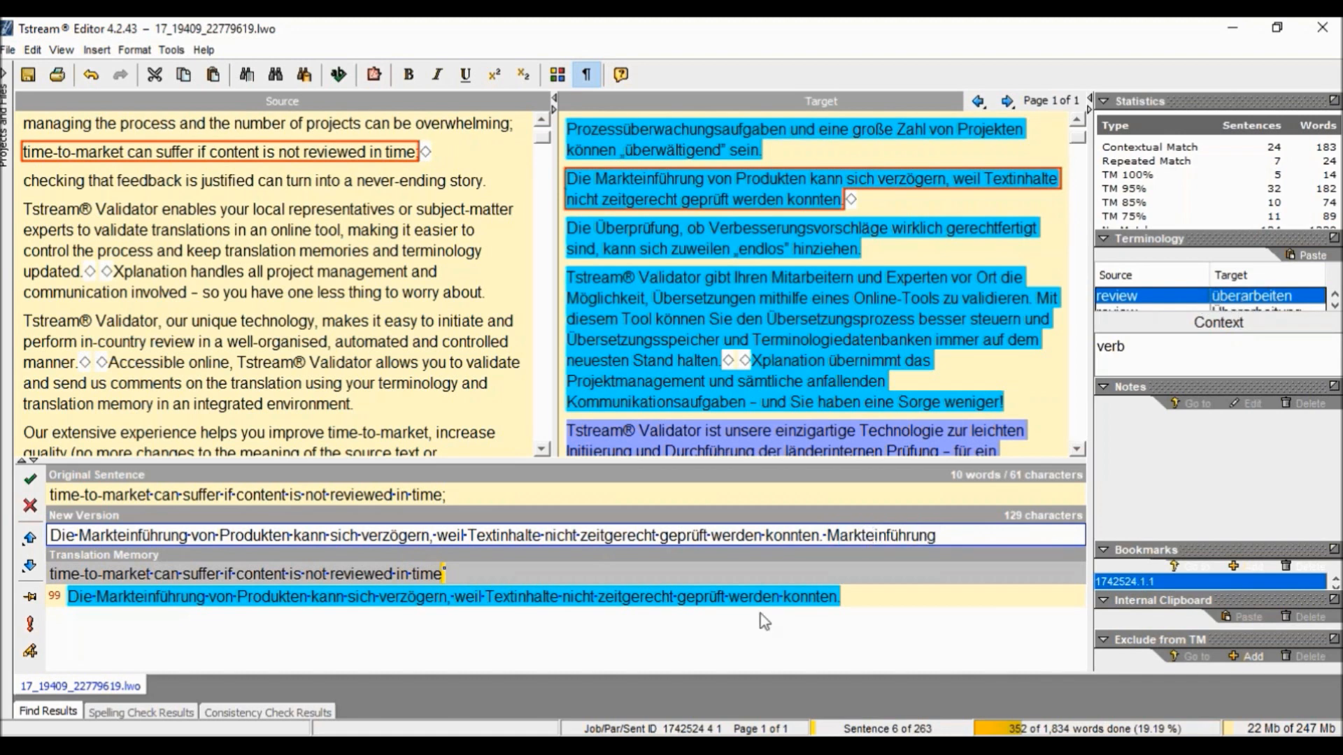
pyautogui.press('BackSpace')
pyautogui.press('BackSpace')
pyautogui.press('BackSpace')
pyautogui.press('BackSpace')
pyautogui.press('BackSpace')
pyautogui.press('BackSpace')
pyautogui.press('BackSpace')
pyautogui.press('BackSpace')
pyautogui.press('BackSpace')
pyautogui.press('BackSpace')
pyautogui.press('BackSpace')
pyautogui.press('BackSpace')
pyautogui.press('BackSpace')
pyautogui.press('BackSpace')
pyautogui.press('BackSpace')
pyautogui.press('BackSpace')
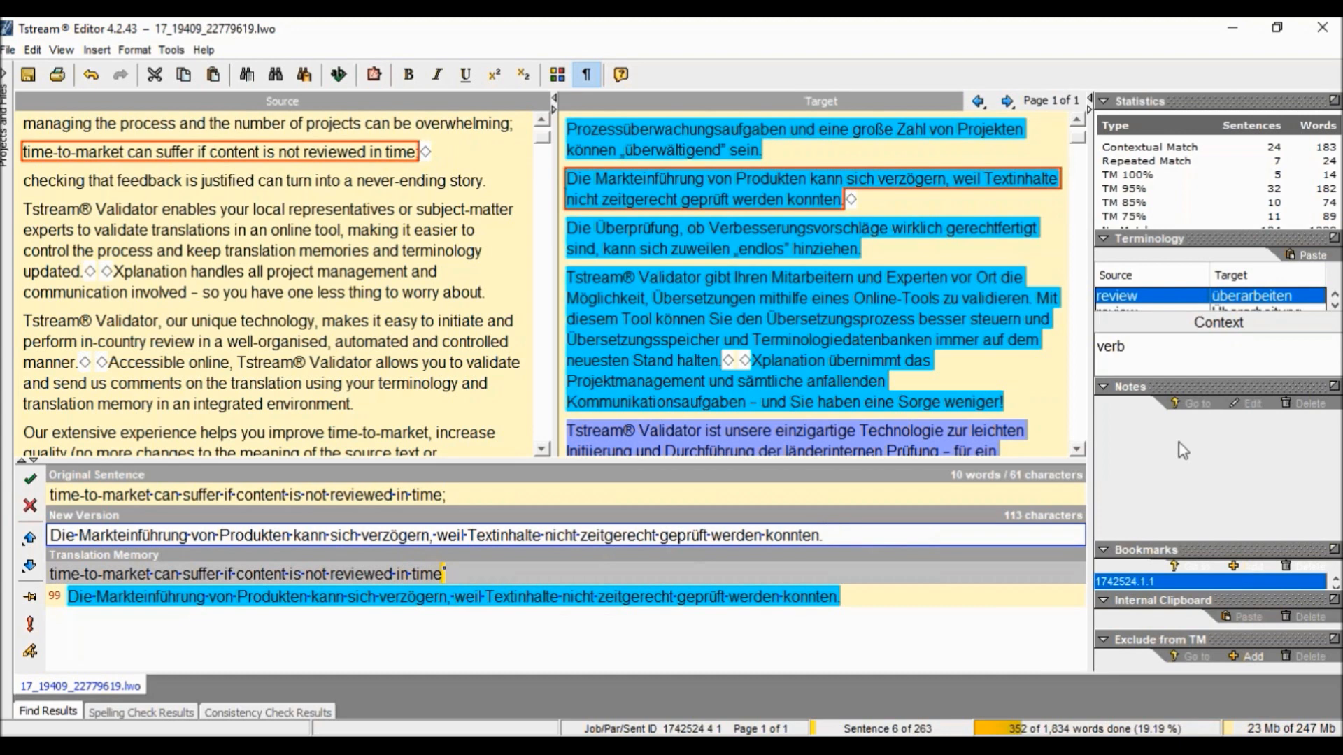
# - Insert the terminology entry "überarbeiten" at the end of the new version, and delete it again
pyautogui.doubleClick(1263, 299)
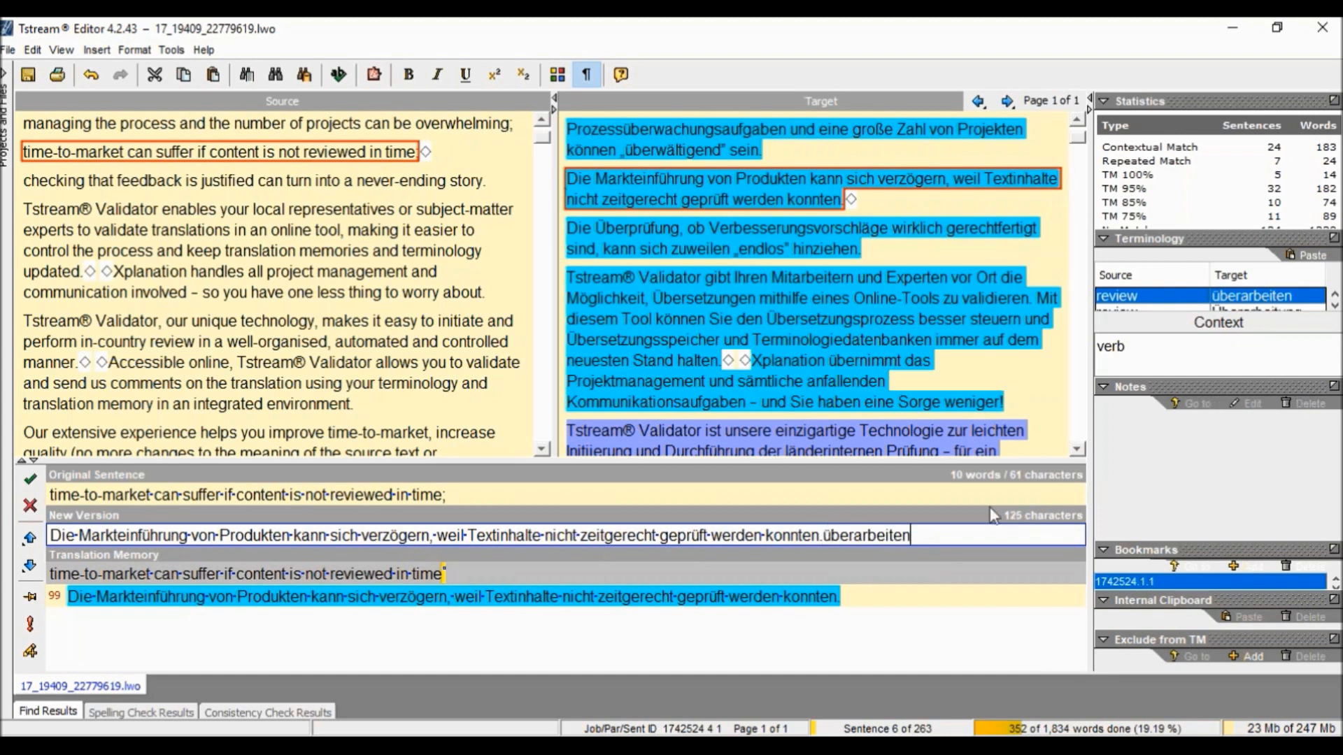
pyautogui.press('BackSpace')
pyautogui.press('BackSpace')
pyautogui.press('BackSpace')
pyautogui.press('BackSpace')
pyautogui.press('BackSpace')
pyautogui.press('BackSpace')
pyautogui.press('BackSpace')
pyautogui.press('BackSpace')
pyautogui.press('BackSpace')
pyautogui.press('BackSpace')
pyautogui.press('BackSpace')
pyautogui.press('BackSpace')
pyautogui.press('BackSpace')
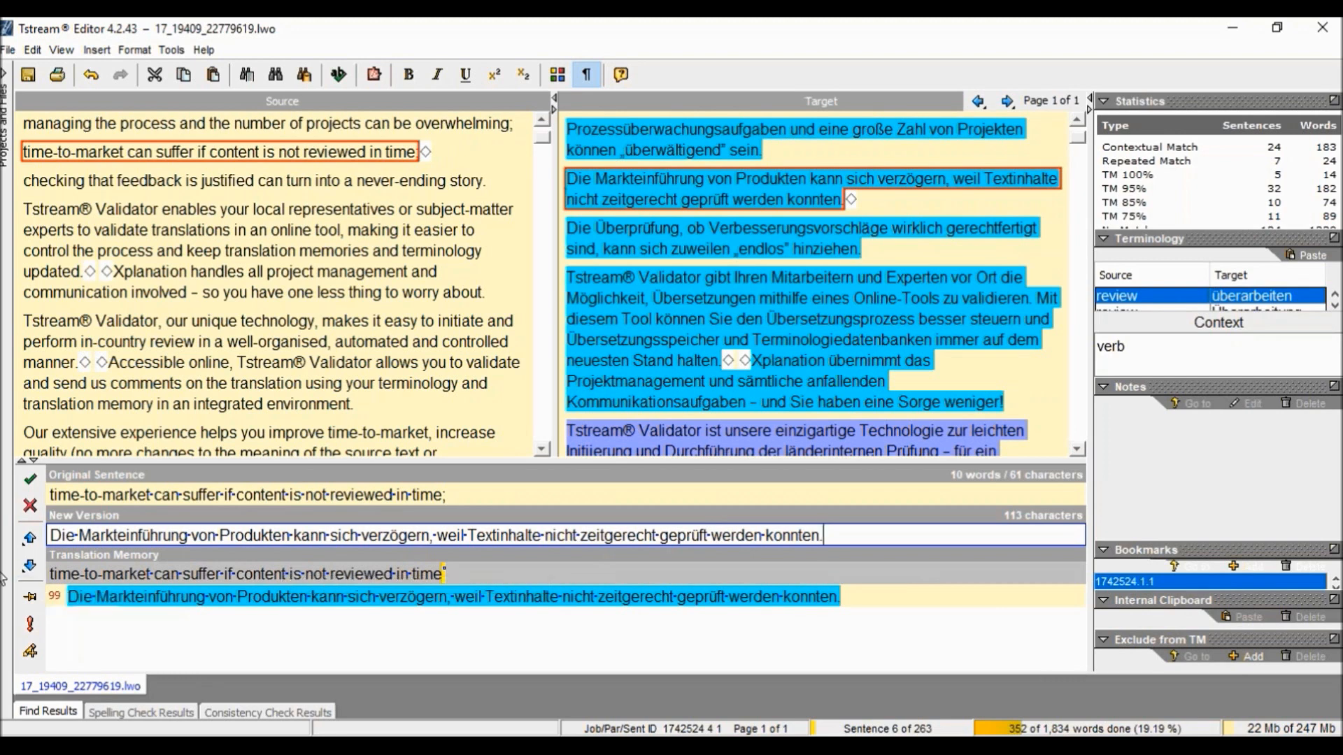
# - Set previous-sentence navigation to skip context matches, 100% TM proposals and repeated matches, and apply the same rules to next-sentence navigation
pyautogui.rightClick(29, 539)
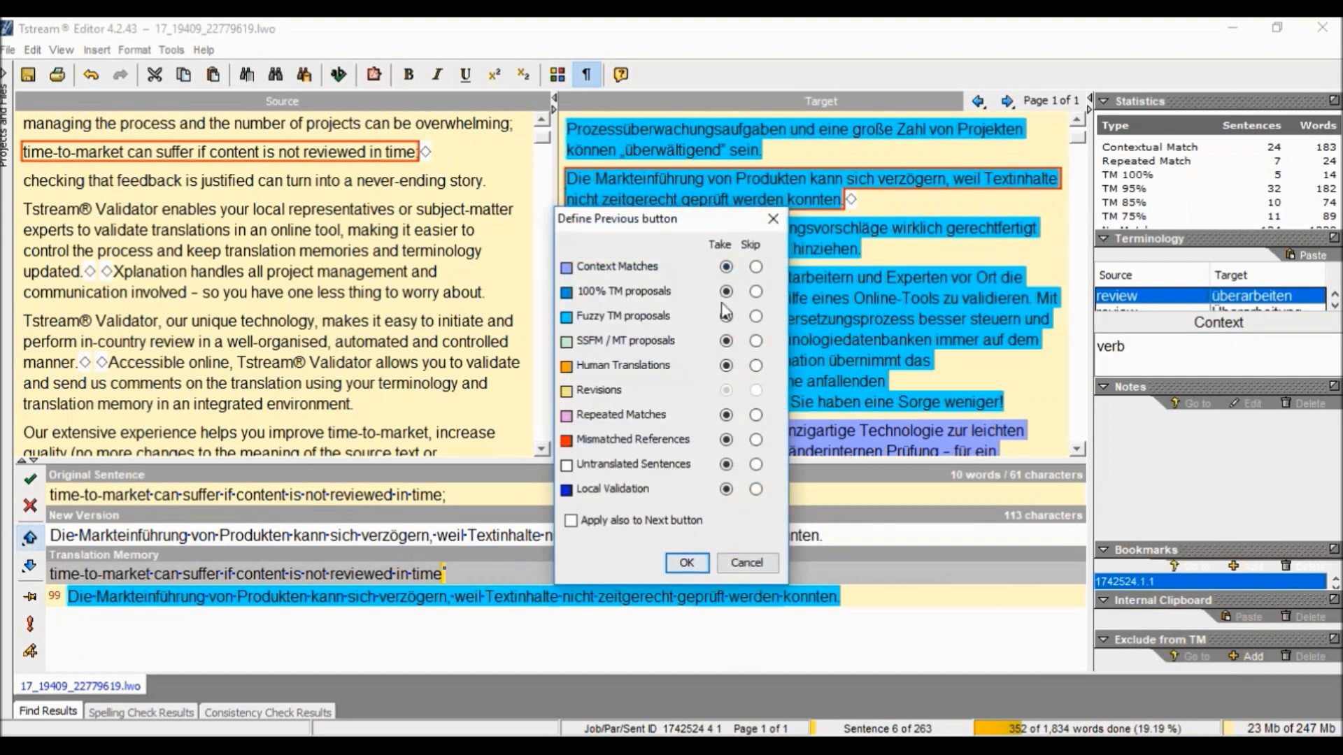
pyautogui.click(756, 267)
pyautogui.click(756, 292)
pyautogui.click(756, 416)
pyautogui.click(570, 522)
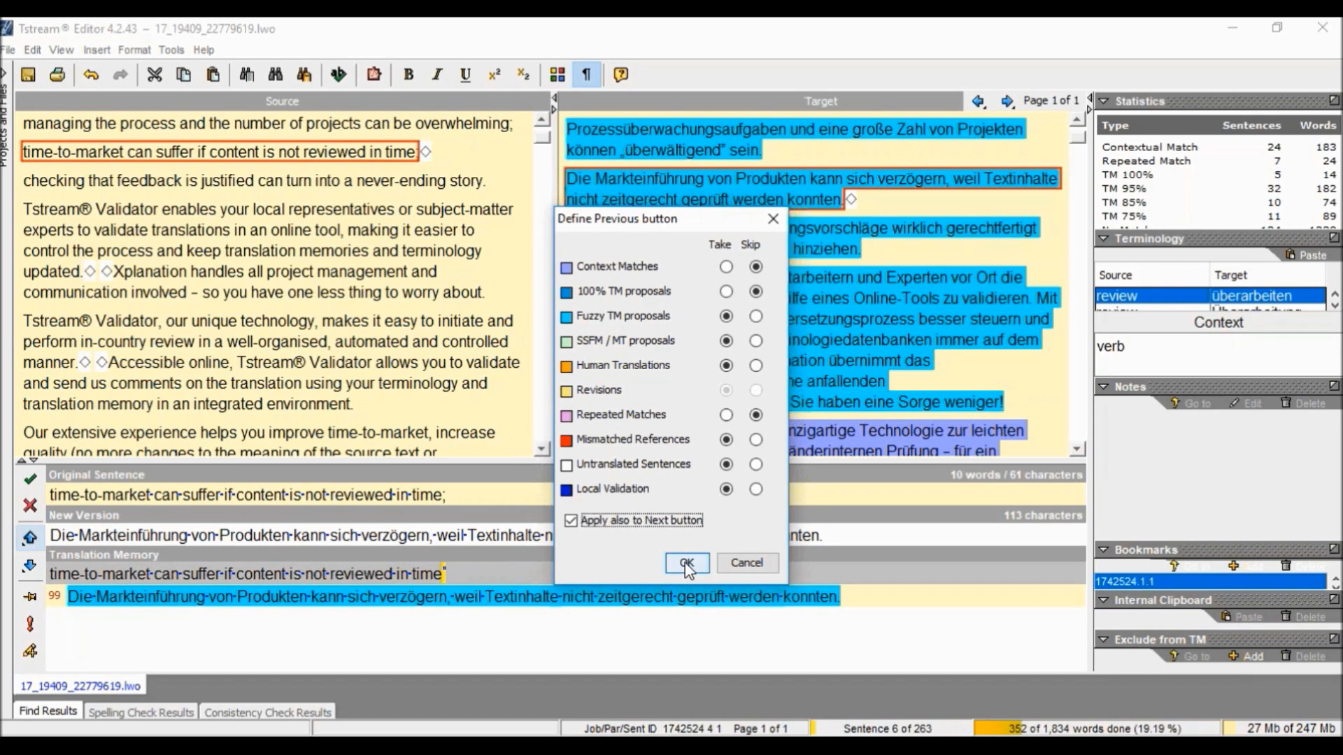
pyautogui.click(690, 570)
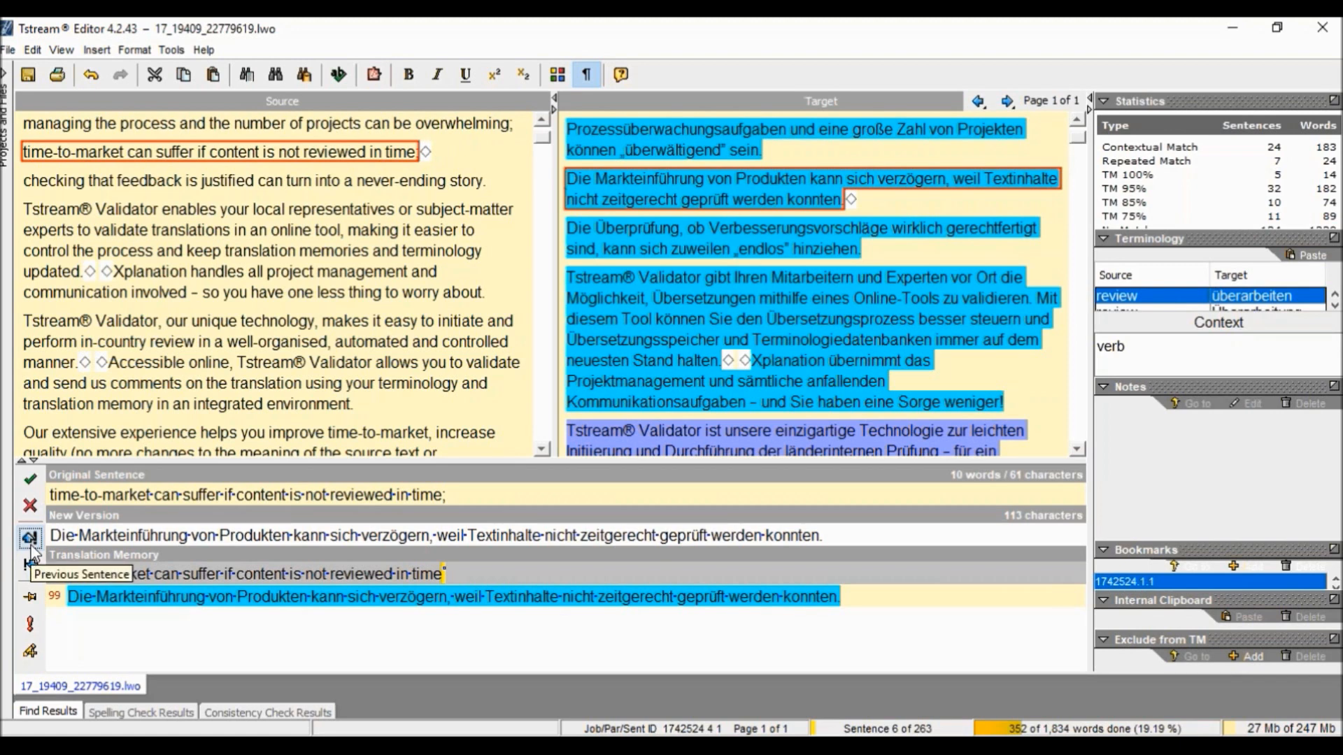
# - Accept the new version of the time-to-market sentence and advance to the contents entry "Getting to know Tstream® Validator"
pyautogui.click(850, 535)
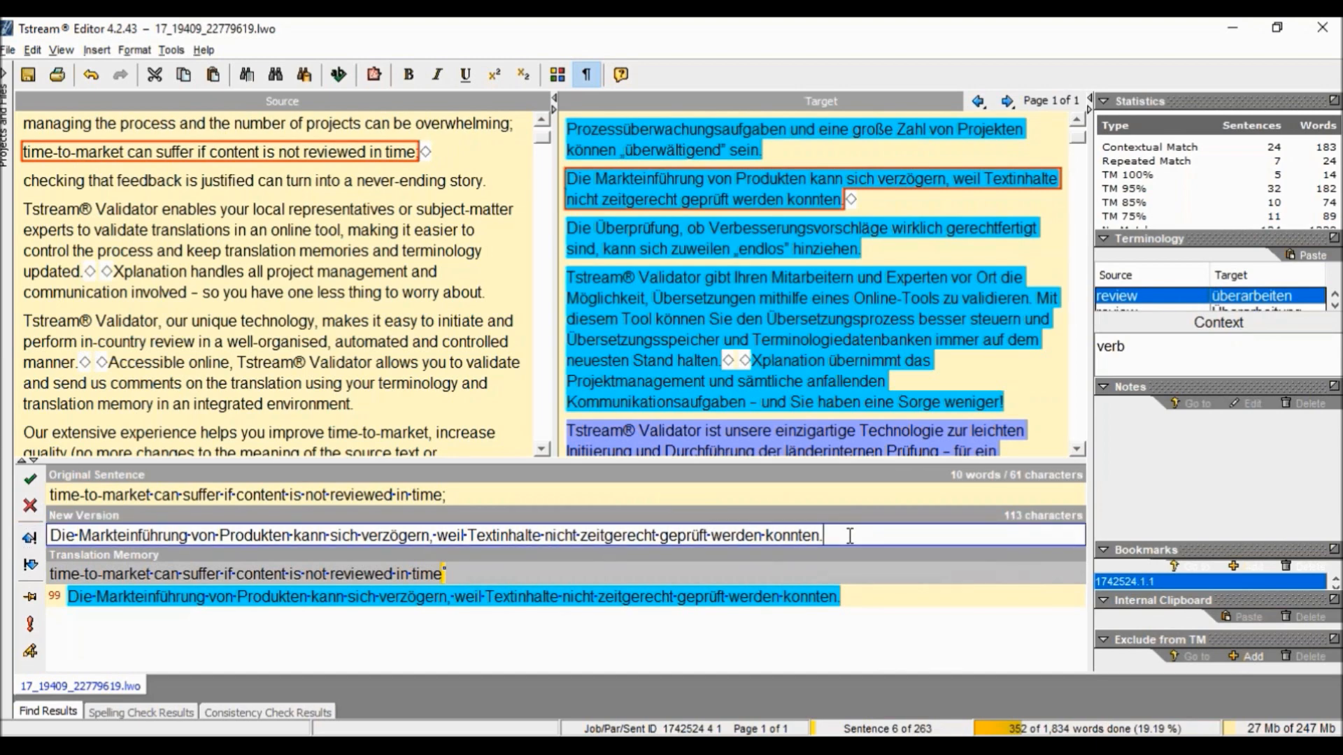
pyautogui.hotkey('ctrl', 'Return')
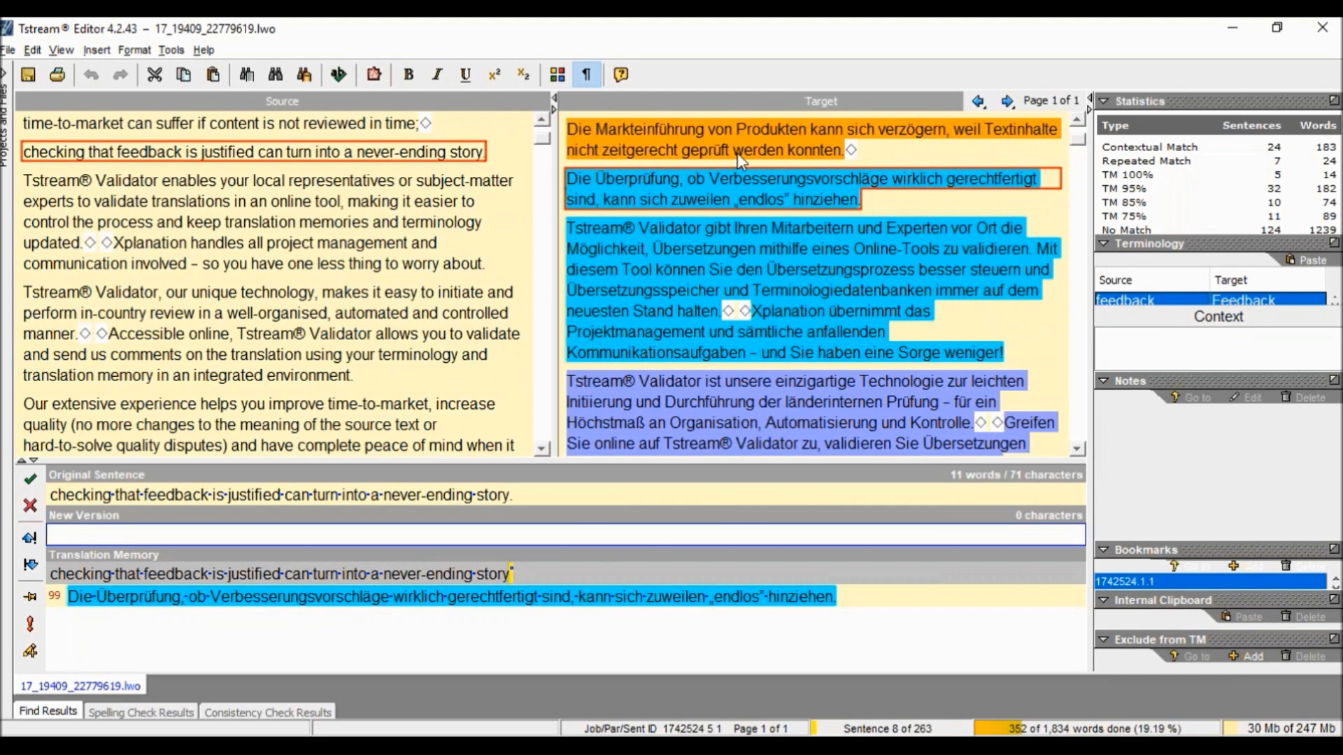
pyautogui.press('Return')
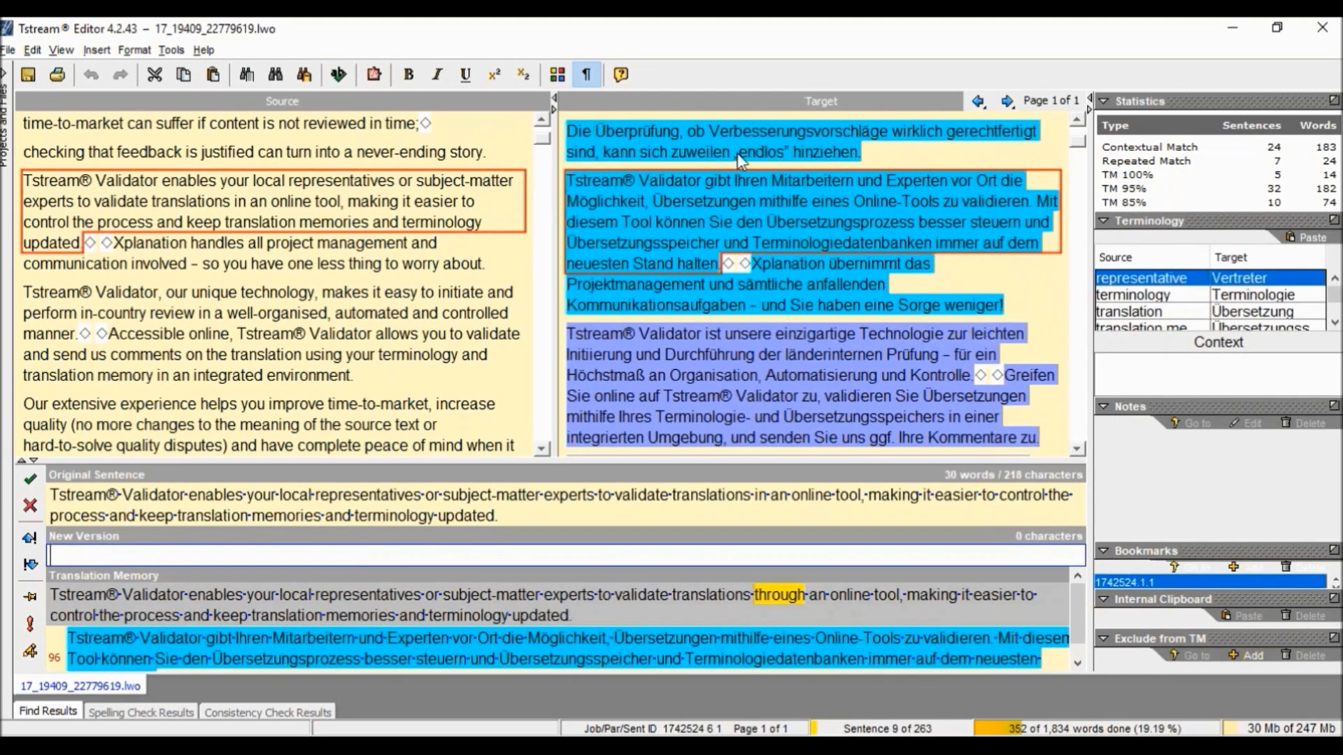
pyautogui.press('Return')
pyautogui.press('Return')
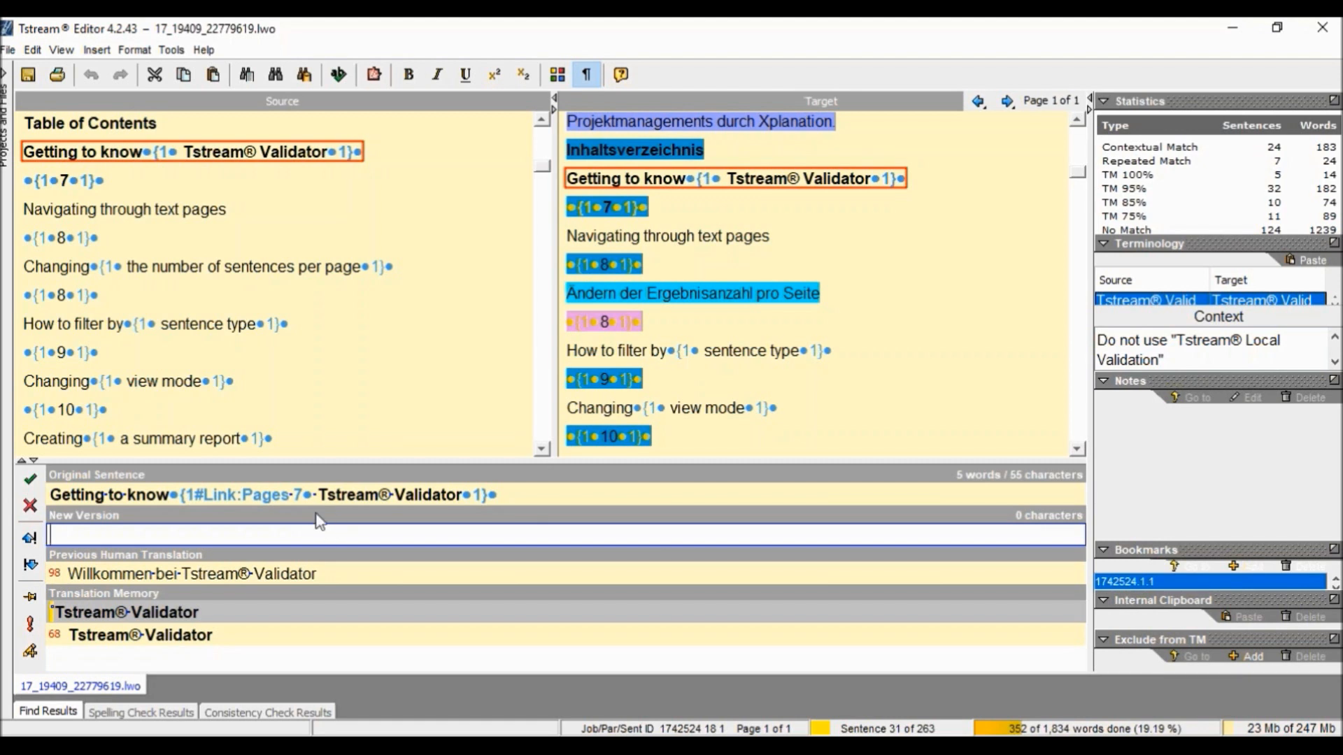
# - Fill the new version with the previous human translation "Willkommen bei Tstream® Validator" and make the whole text bold
pyautogui.doubleClick(152, 555)
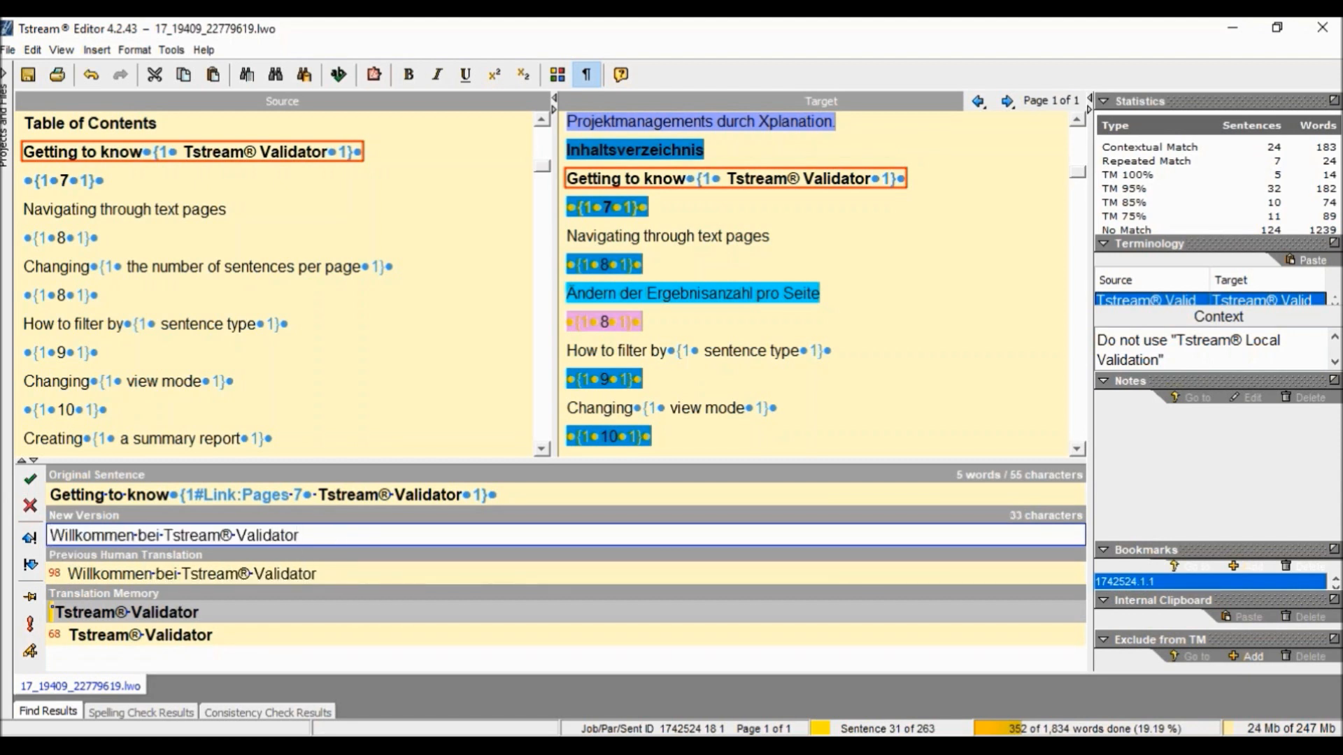
pyautogui.moveTo(247, 536); pyautogui.dragTo(75, 536)
pyautogui.moveTo(339, 536); pyautogui.dragTo(43, 537)
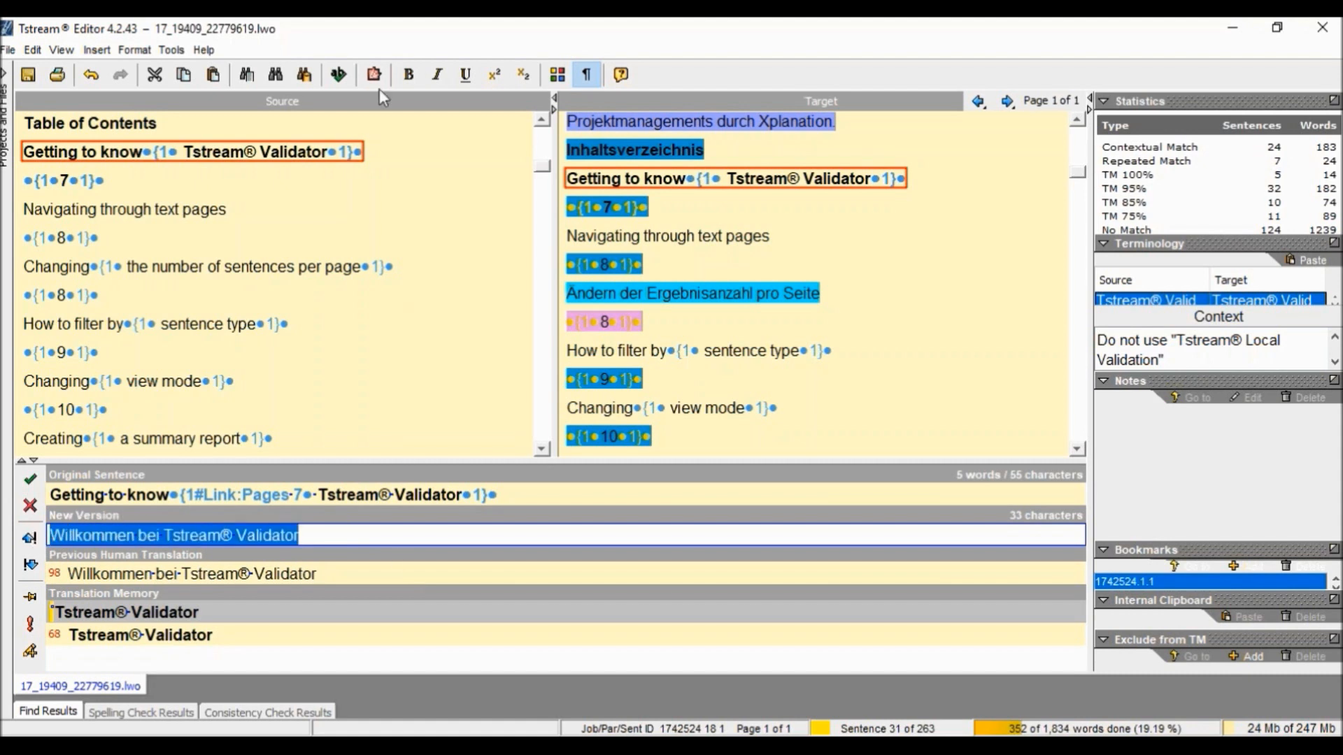
pyautogui.click(408, 74)
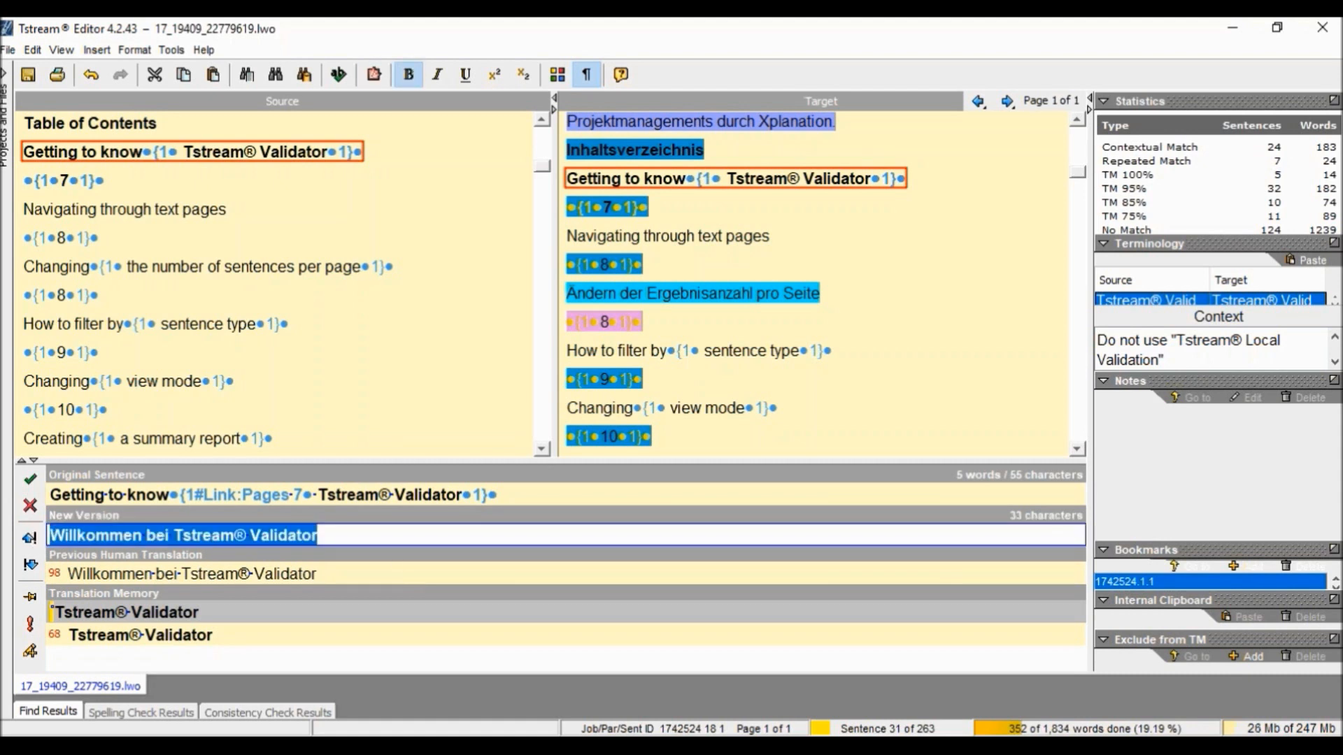
# - Insert the opening tag "{1#Link:Pages 7" before "Tstream" and the closing tag "1}" at the end of the new version
pyautogui.click(339, 536)
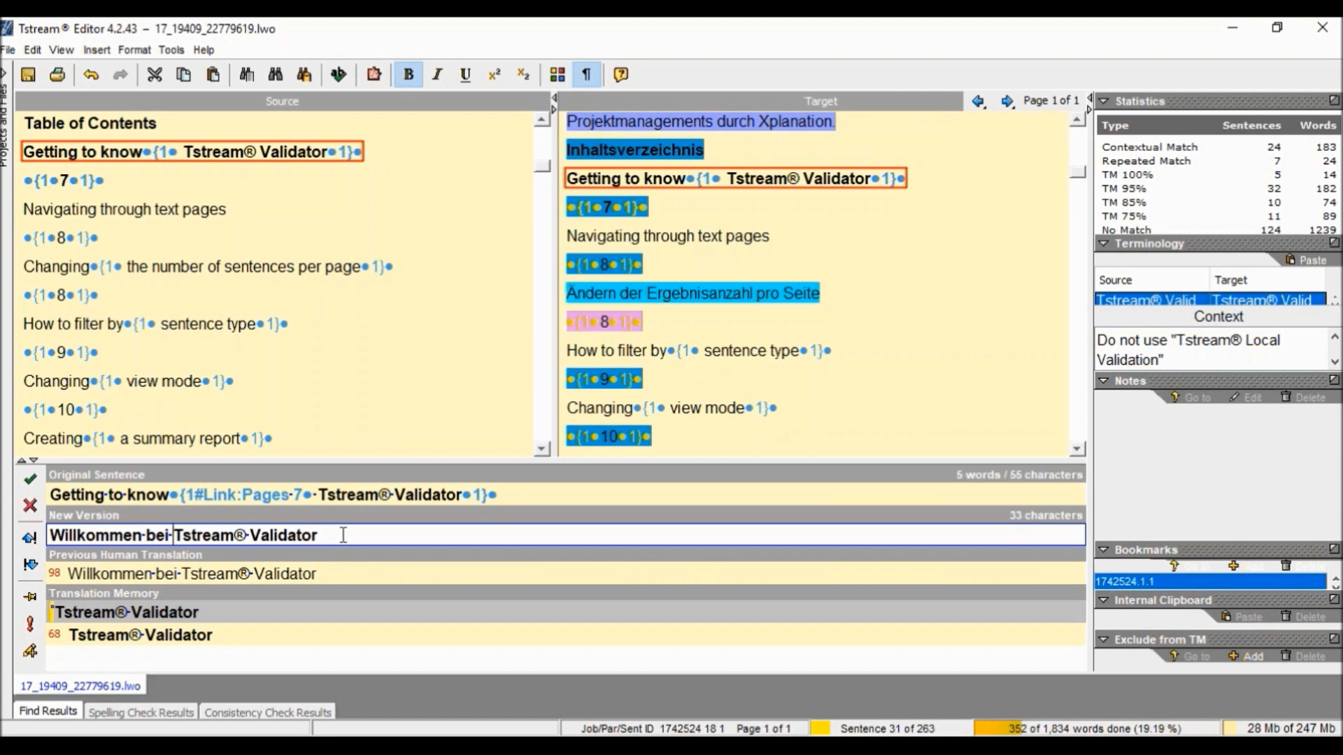
pyautogui.hotkey('ctrl', 'space')
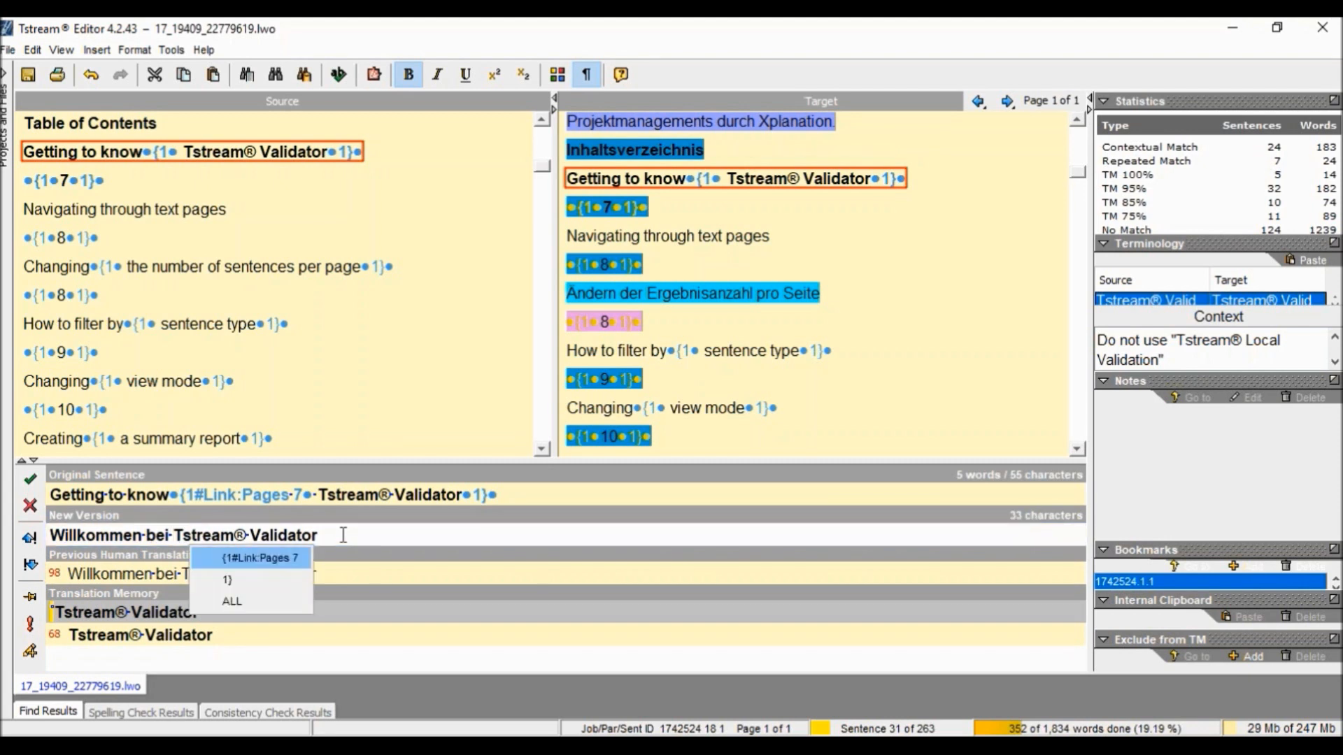
pyautogui.click(287, 553)
pyautogui.click(486, 537)
pyautogui.hotkey('ctrl', 'space')
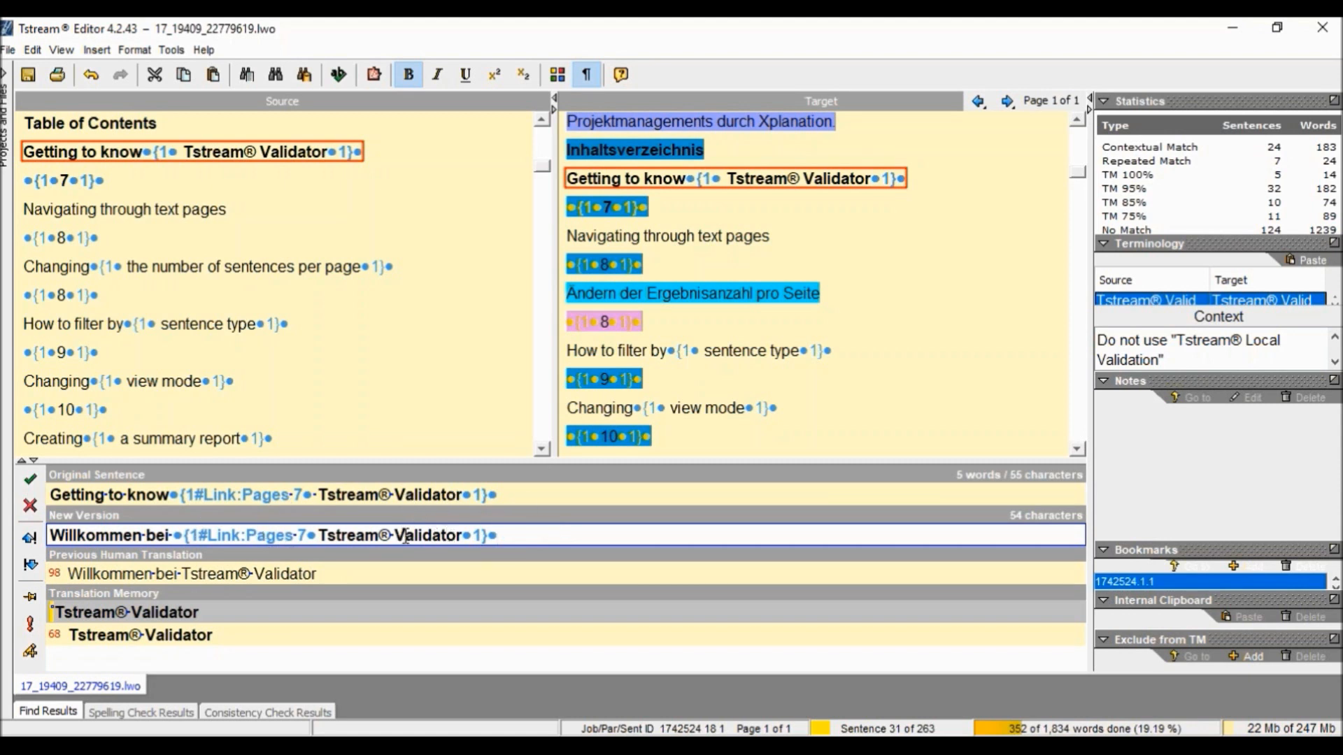
# - Format the registered sign after "Tstream" in the new version as superscript
pyautogui.moveTo(379, 536); pyautogui.dragTo(389, 536)
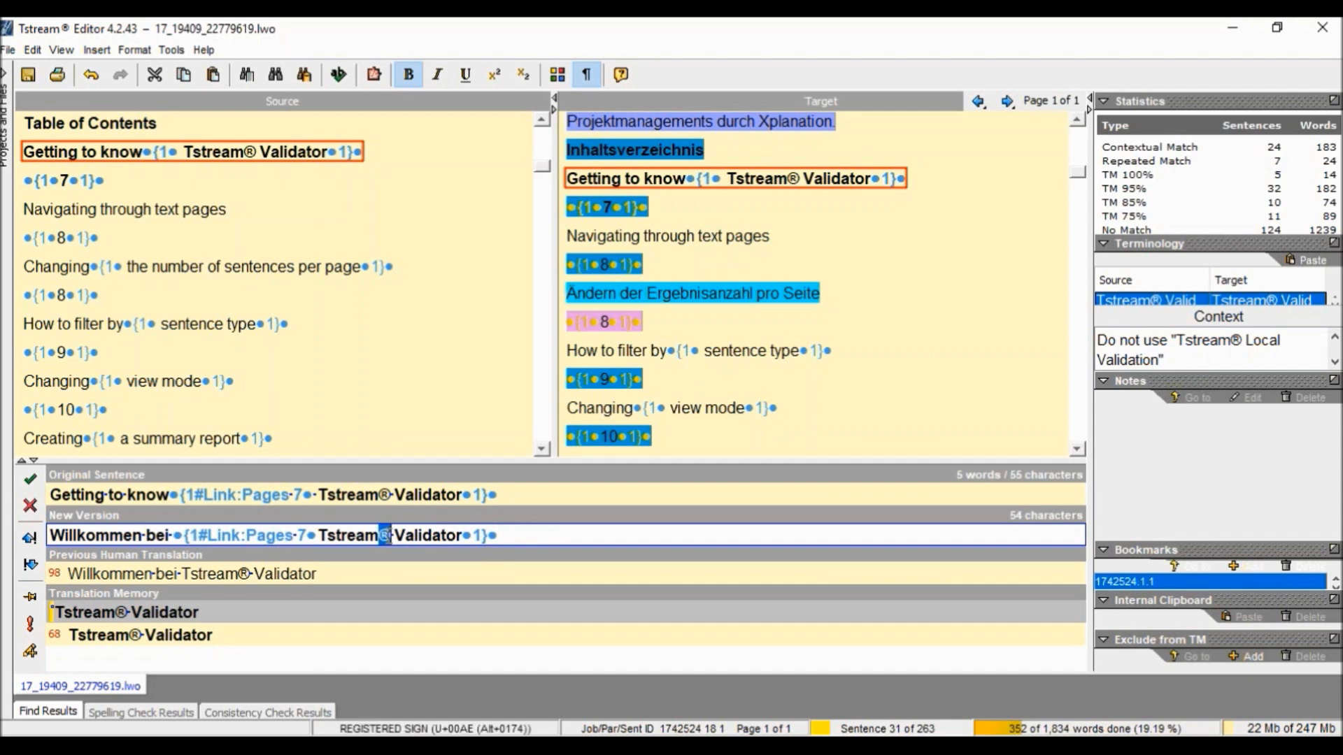
pyautogui.click(493, 75)
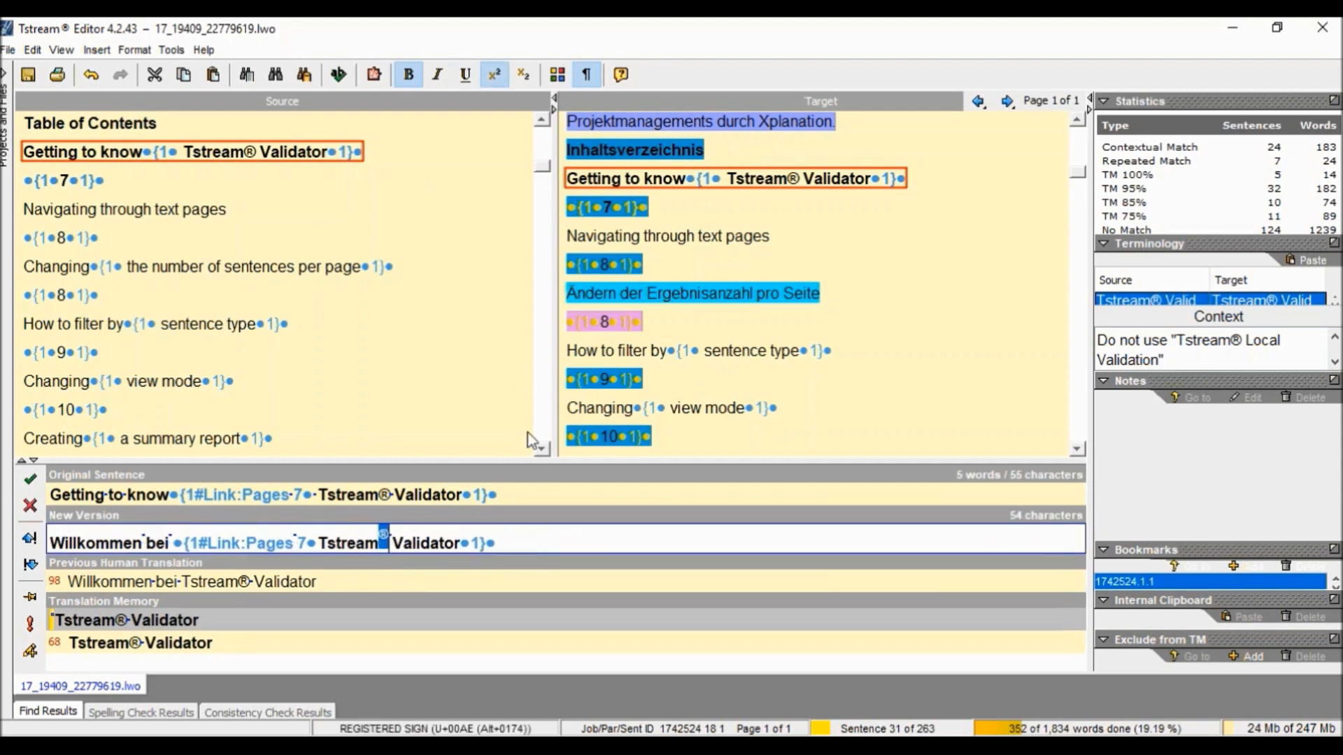
pyautogui.click(543, 540)
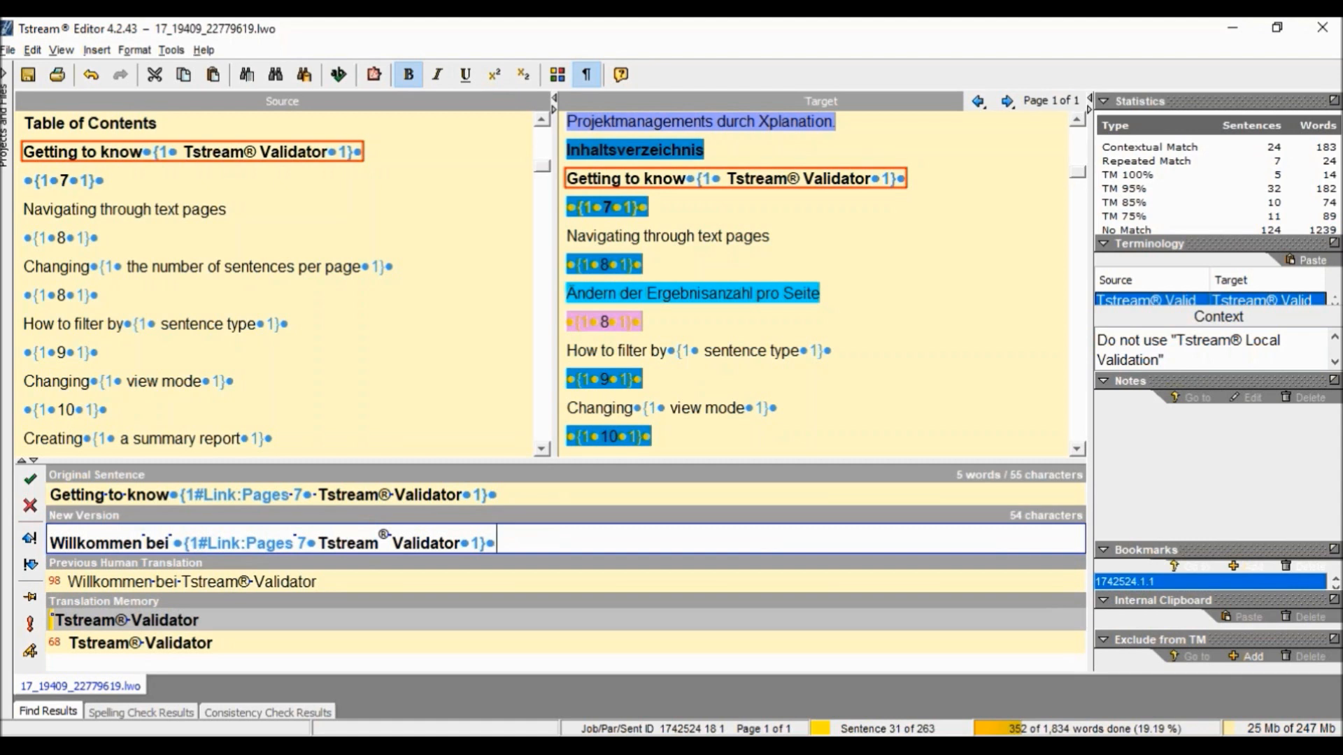
pyautogui.press('alt')
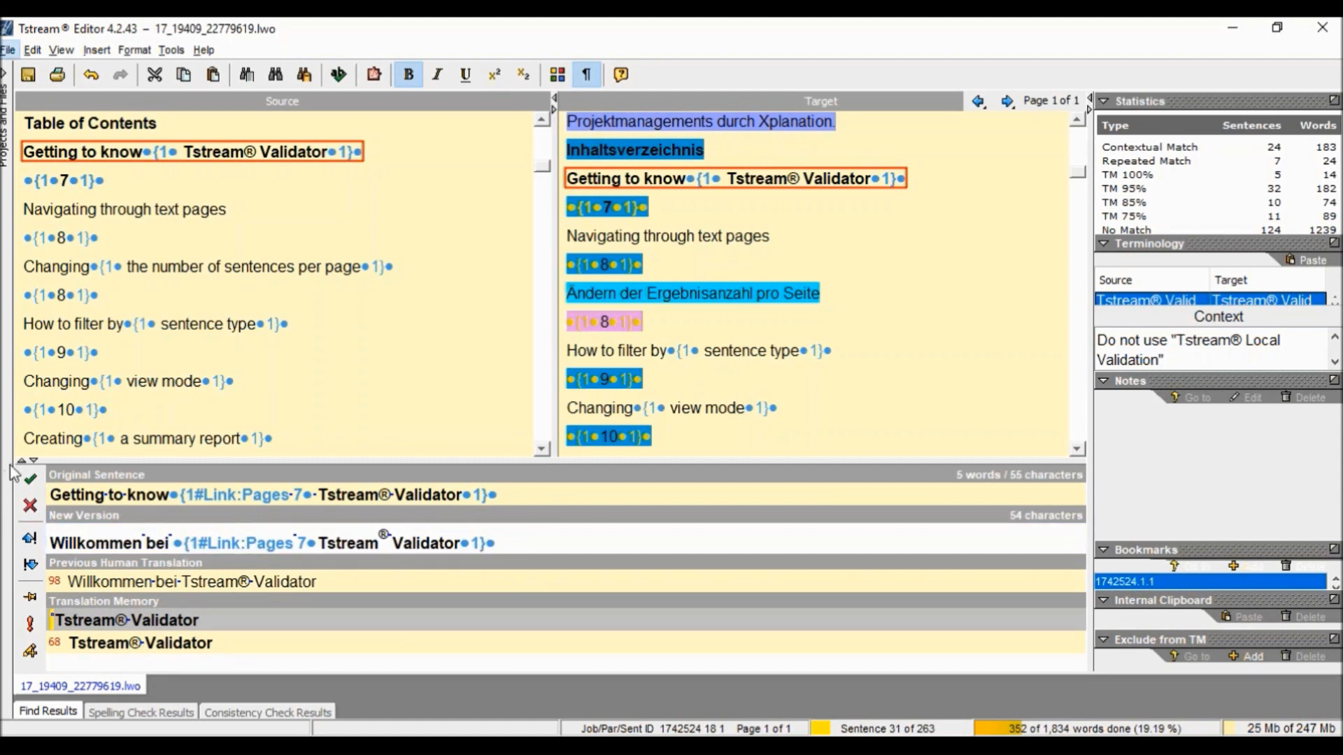
pyautogui.press('Escape')
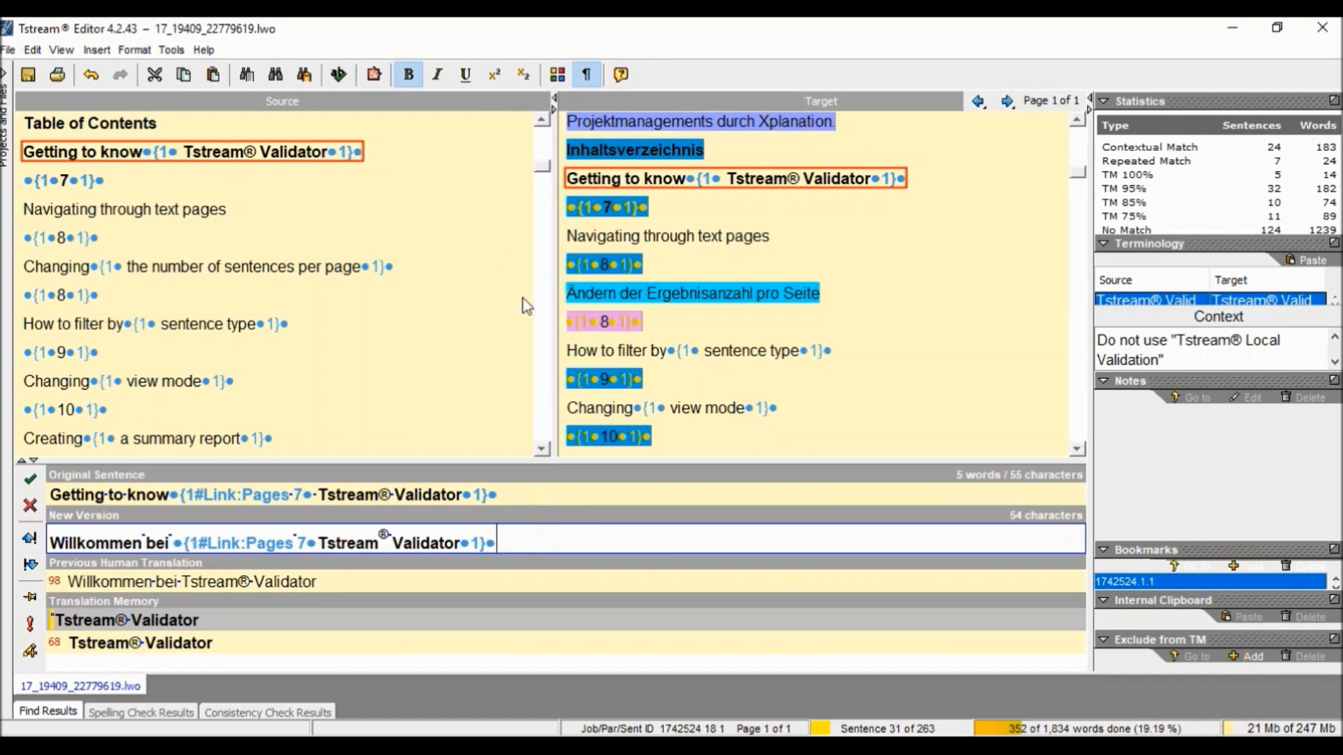
# - Hide the formatting marks while accepting the new version, and show the marks again
pyautogui.click(589, 80)
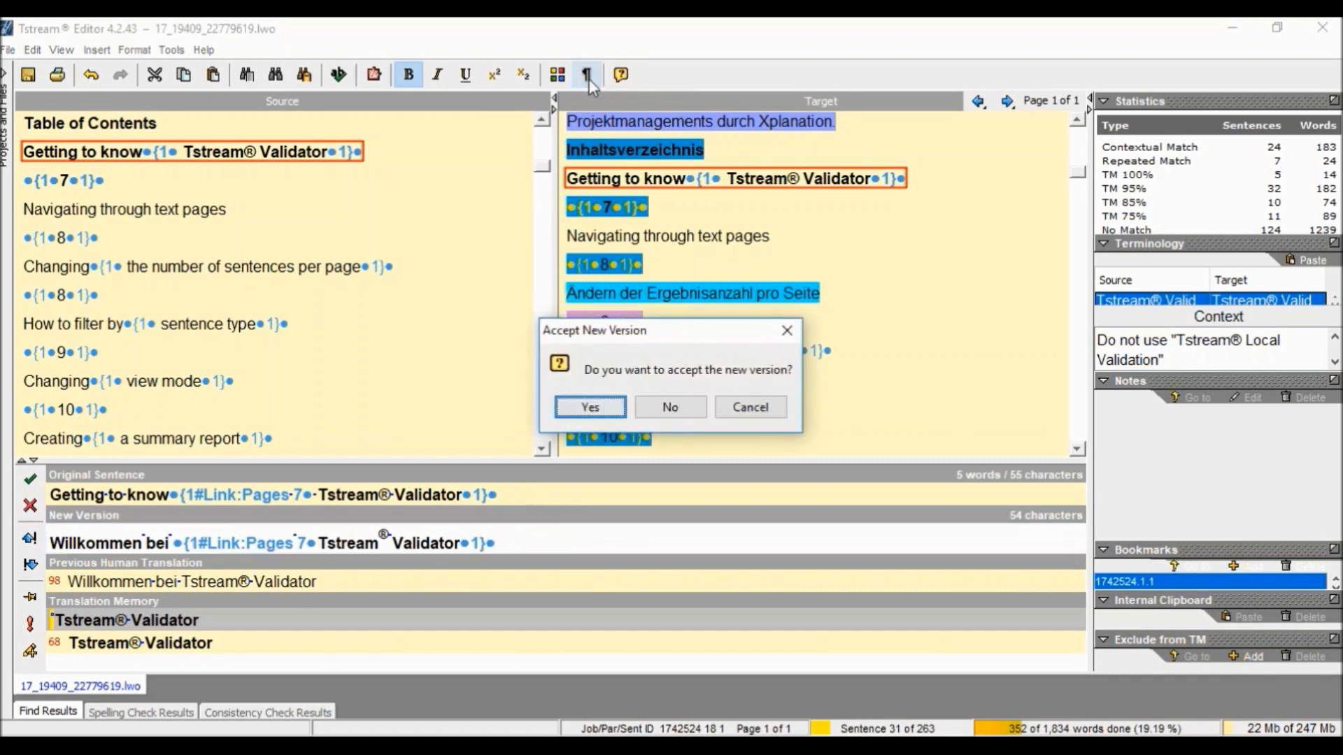
pyautogui.click(593, 407)
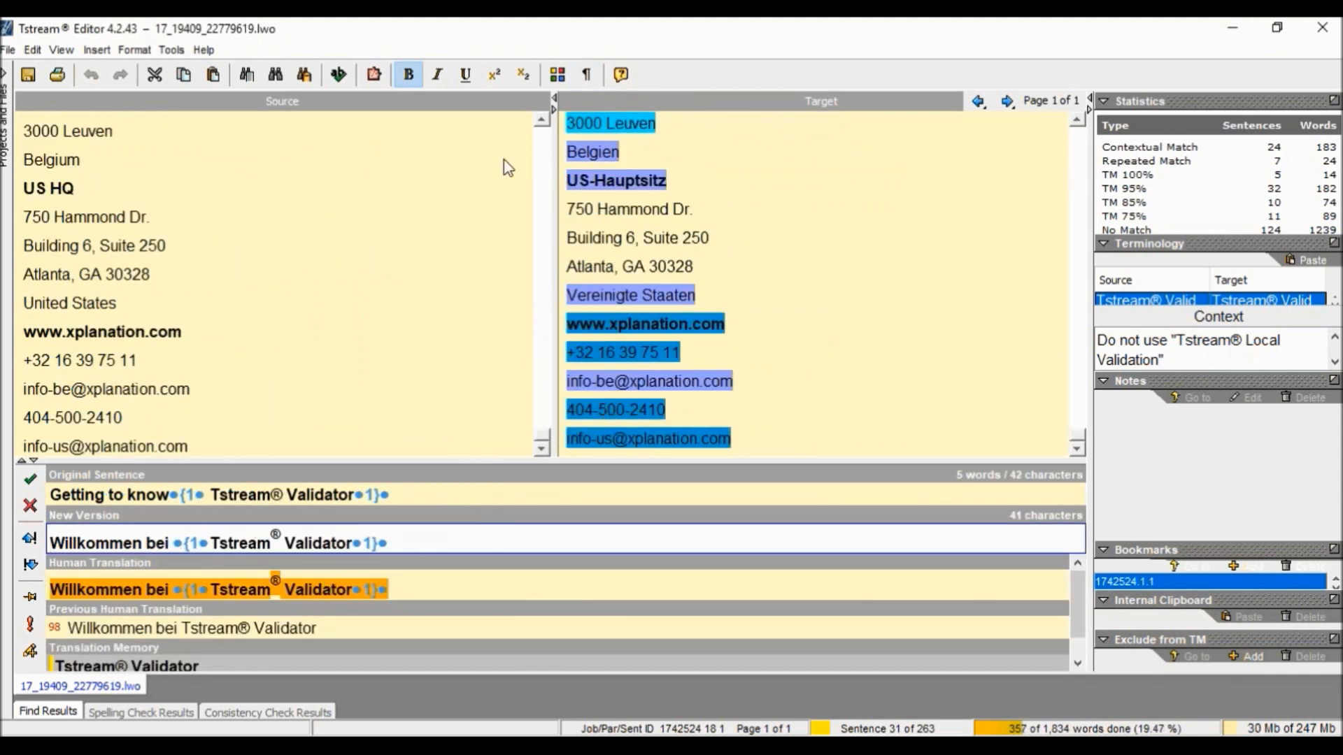
pyautogui.click(593, 77)
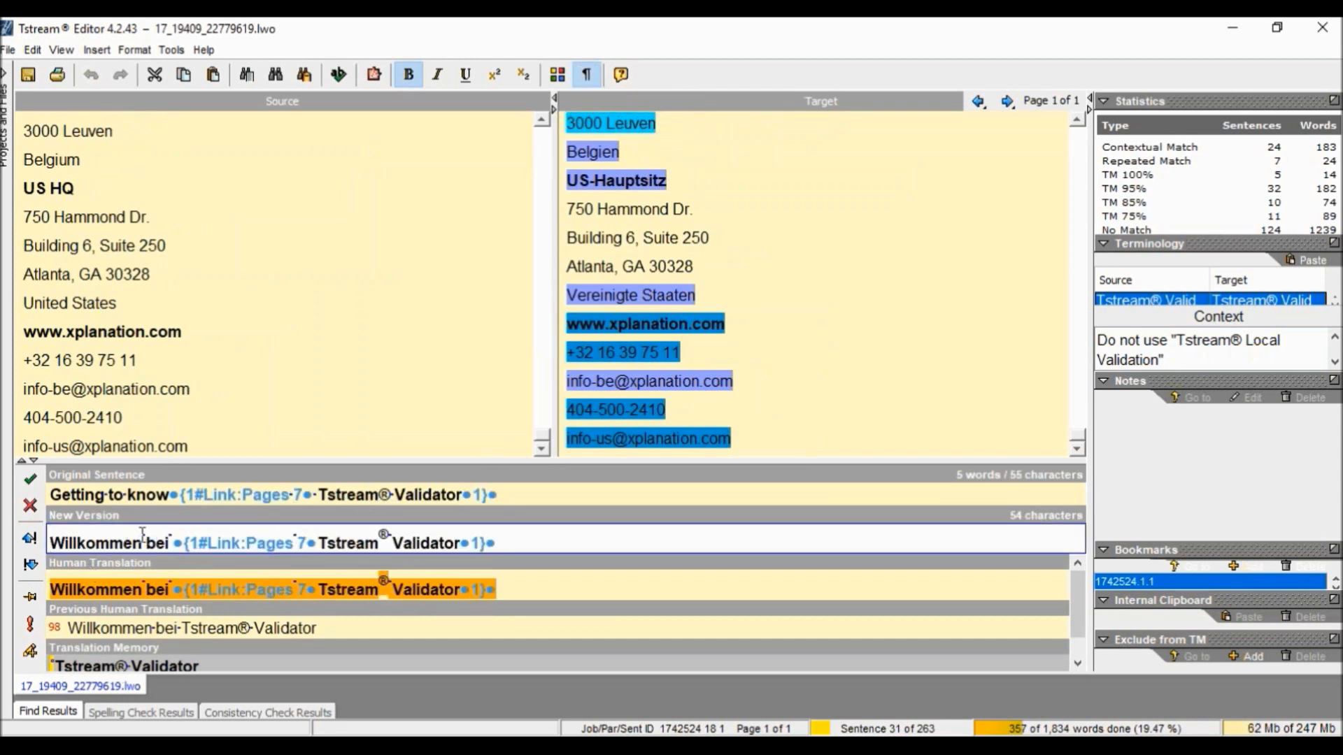
# - Advance through the following sentences, leaving them untranslated, up to the heading "Modified sentences"
pyautogui.click(535, 543)
pyautogui.hotkey('ctrl', 'Return')
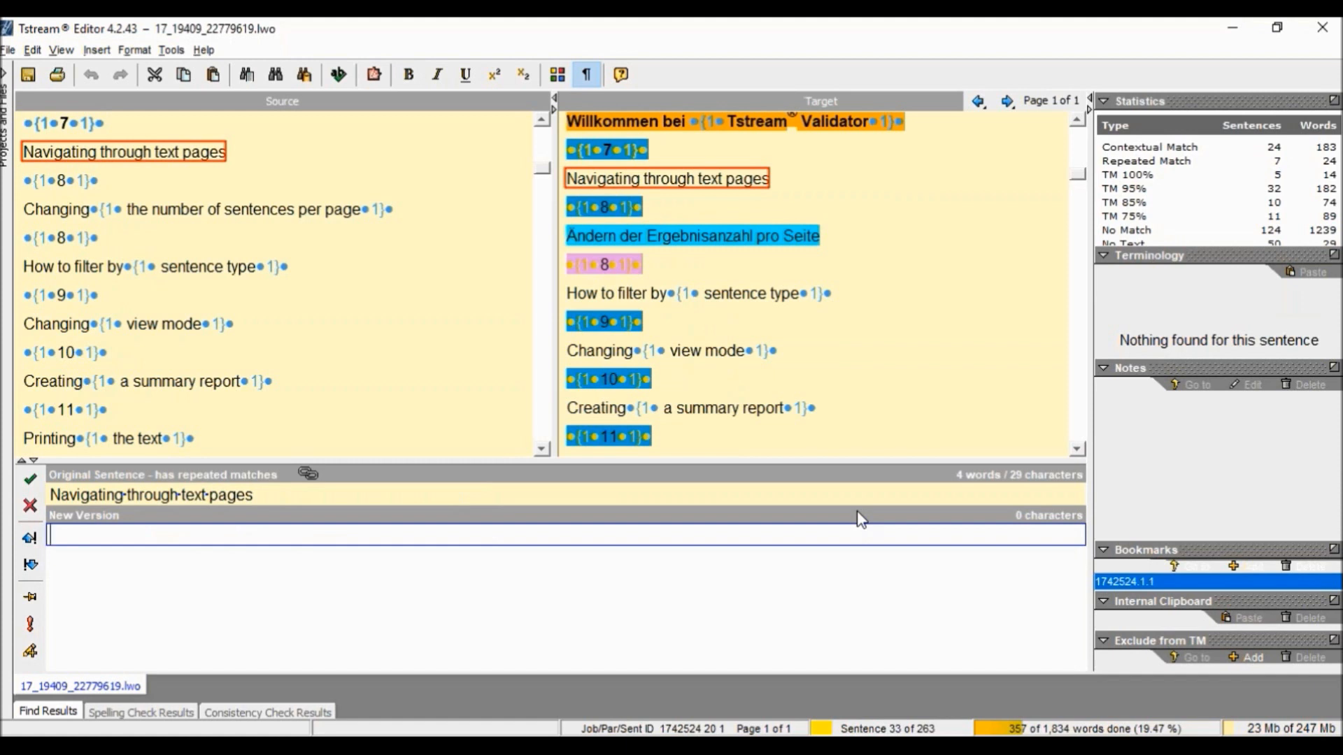
pyautogui.hotkey('ctrl', 'Return')
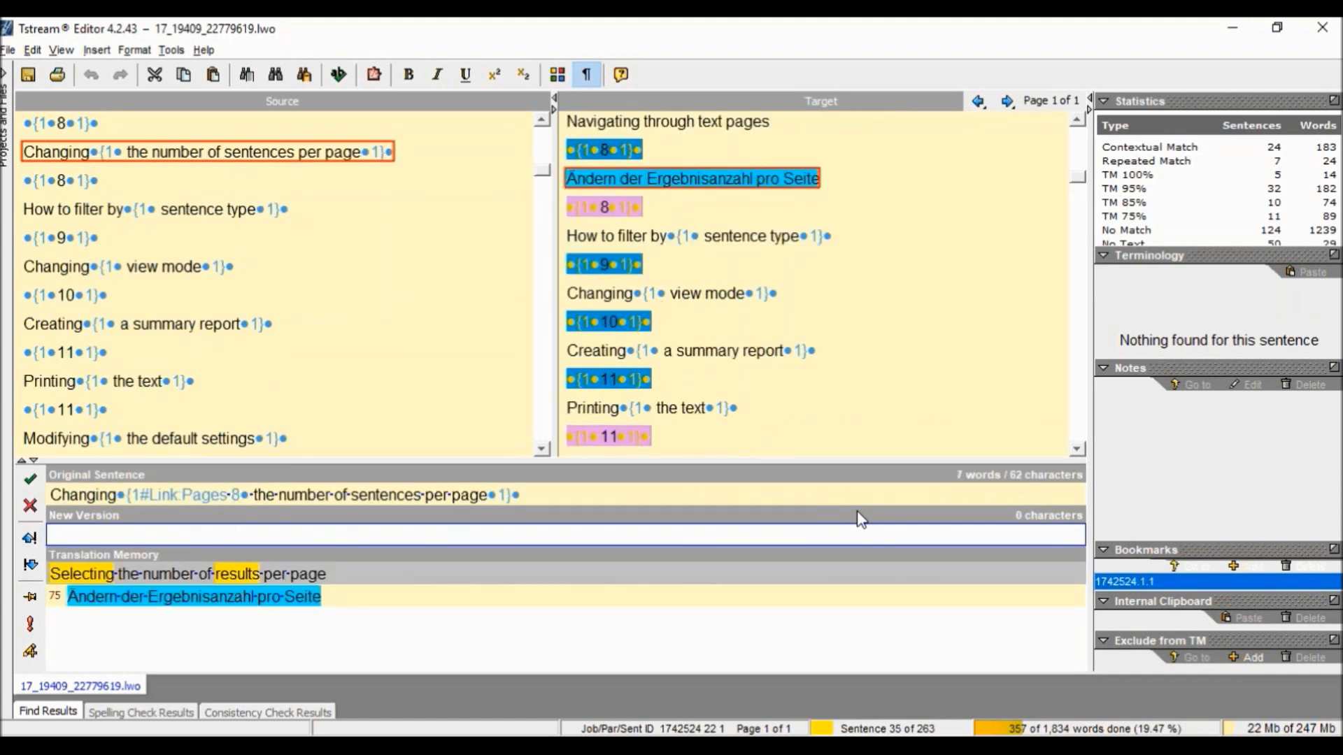
pyautogui.hotkey('ctrl', 'Return')
pyautogui.hotkey('ctrl', 'Return')
pyautogui.hotkey('ctrl', 'Return')
pyautogui.hotkey('ctrl', 'Return')
pyautogui.hotkey('ctrl', 'Return')
pyautogui.hotkey('ctrl', 'Return')
pyautogui.hotkey('ctrl', 'Return')
pyautogui.hotkey('ctrl', 'Return')
pyautogui.hotkey('ctrl', 'Return')
pyautogui.hotkey('ctrl', 'Return')
pyautogui.hotkey('ctrl', 'Return')
pyautogui.hotkey('ctrl', 'Return')
pyautogui.hotkey('ctrl', 'Return')
pyautogui.hotkey('ctrl', 'Return')
pyautogui.hotkey('ctrl', 'Return')
pyautogui.hotkey('ctrl', 'Return')
pyautogui.hotkey('ctrl', 'Return')
pyautogui.hotkey('ctrl', 'Return')
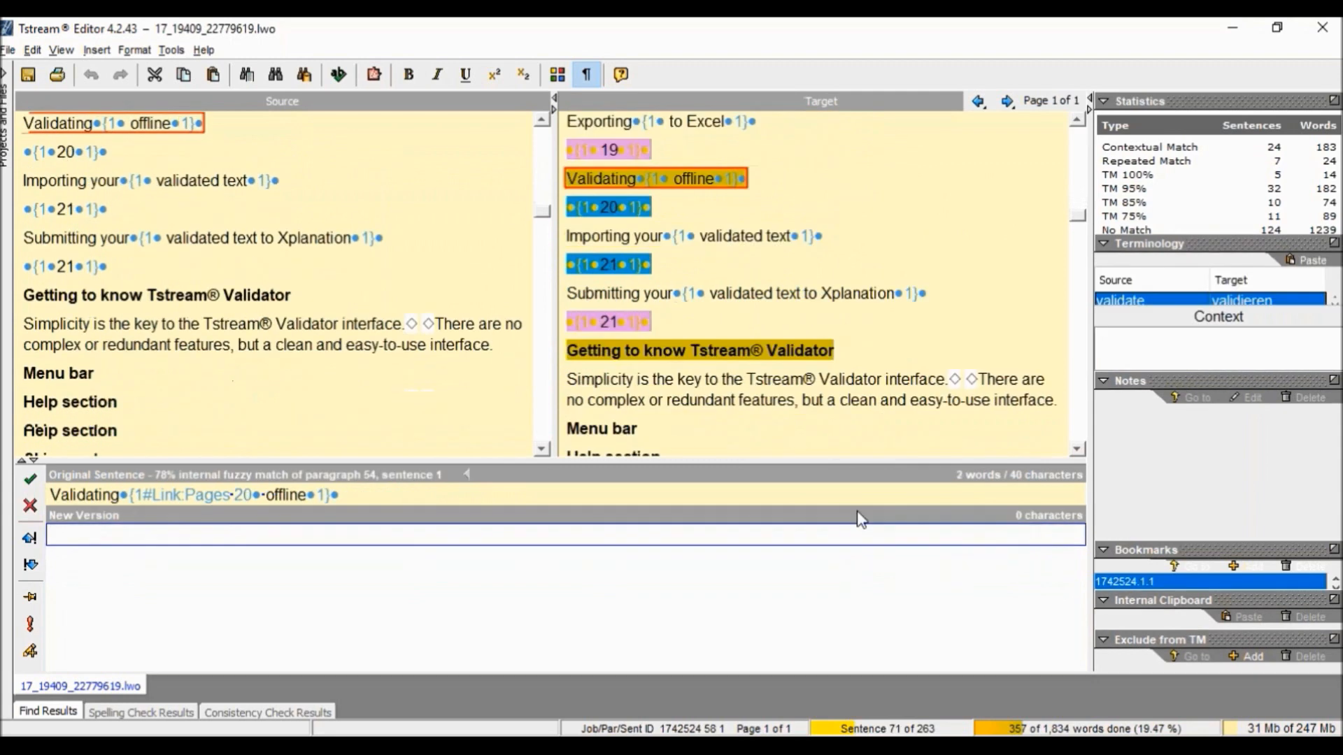
pyautogui.hotkey('ctrl', 'Return')
pyautogui.hotkey('ctrl', 'Return')
pyautogui.hotkey('ctrl', 'Return')
pyautogui.hotkey('ctrl', 'Return')
pyautogui.hotkey('ctrl', 'Return')
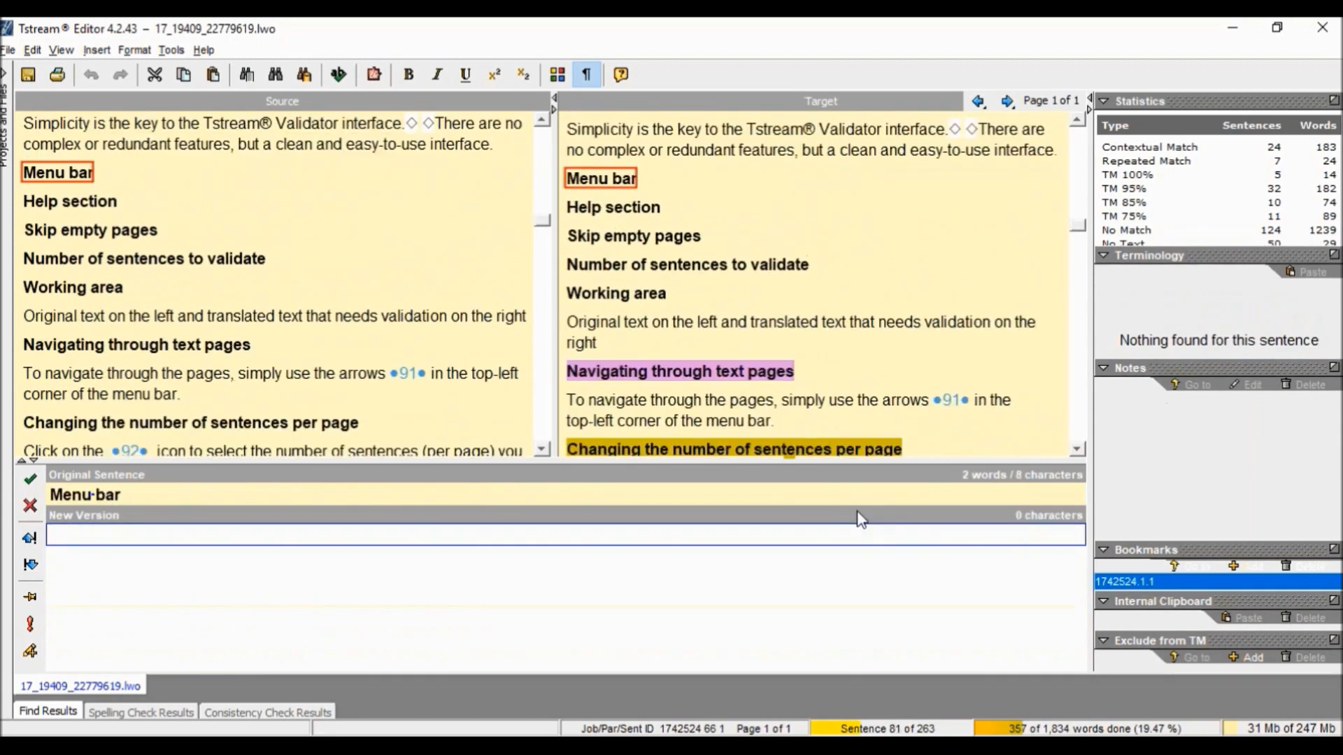
pyautogui.hotkey('ctrl', 'Return')
pyautogui.hotkey('ctrl', 'Return')
pyautogui.hotkey('ctrl', 'Return')
pyautogui.hotkey('ctrl', 'Return')
pyautogui.hotkey('ctrl', 'Return')
pyautogui.hotkey('ctrl', 'Return')
pyautogui.hotkey('ctrl', 'Return')
pyautogui.hotkey('ctrl', 'Return')
pyautogui.hotkey('ctrl', 'Return')
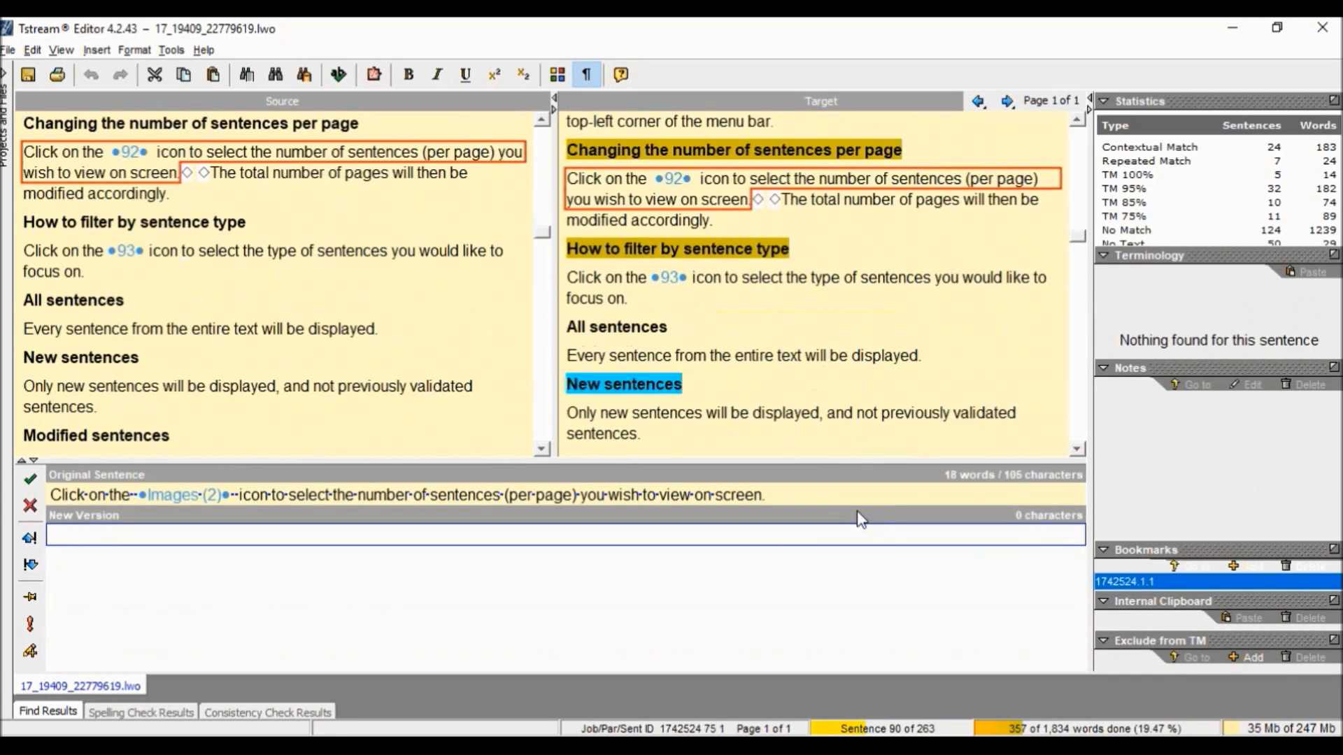
pyautogui.hotkey('ctrl', 'Return')
pyautogui.hotkey('ctrl', 'Return')
pyautogui.hotkey('ctrl', 'Return')
pyautogui.hotkey('ctrl', 'Return')
pyautogui.hotkey('ctrl', 'Return')
pyautogui.hotkey('ctrl', 'Return')
pyautogui.hotkey('ctrl', 'Return')
pyautogui.hotkey('ctrl', 'Return')
pyautogui.hotkey('ctrl', 'Return')
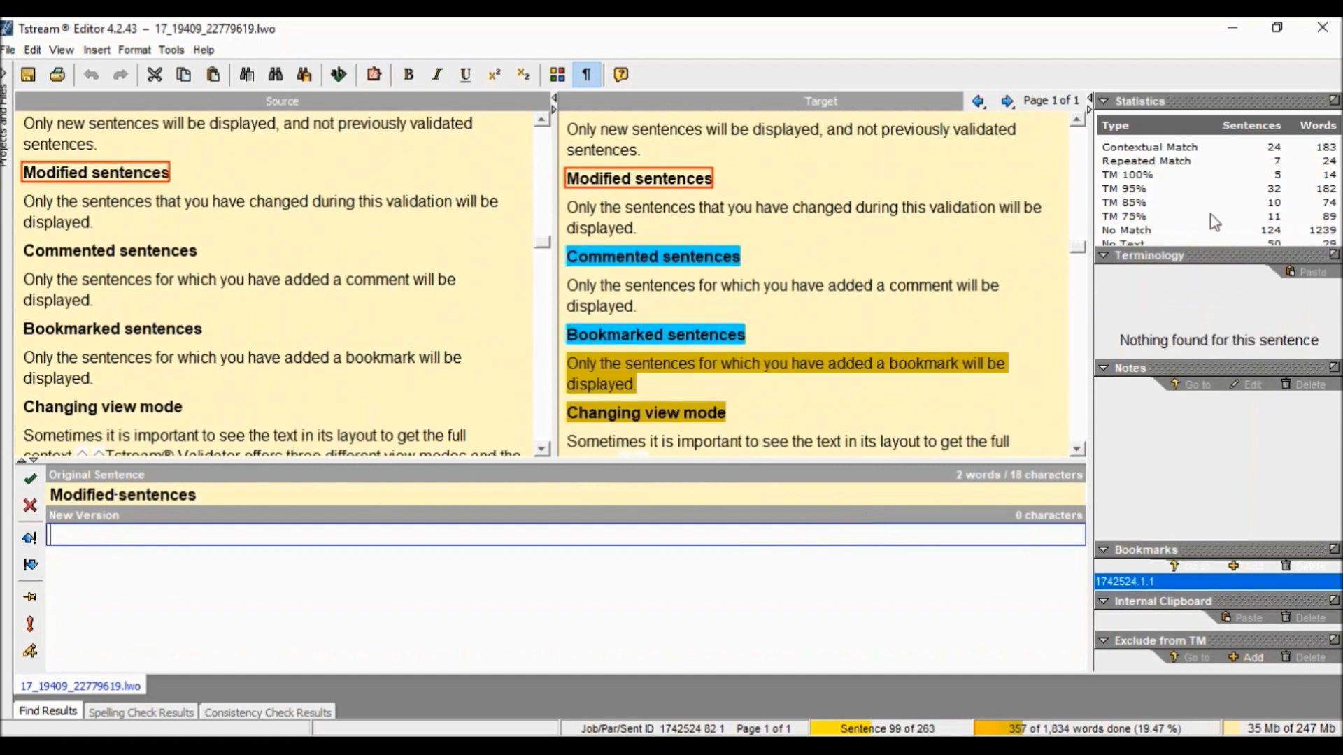
# - Return to the beginning of the text, review the print options, and close them without printing
pyautogui.moveTo(1077, 250); pyautogui.dragTo(1060, 120)
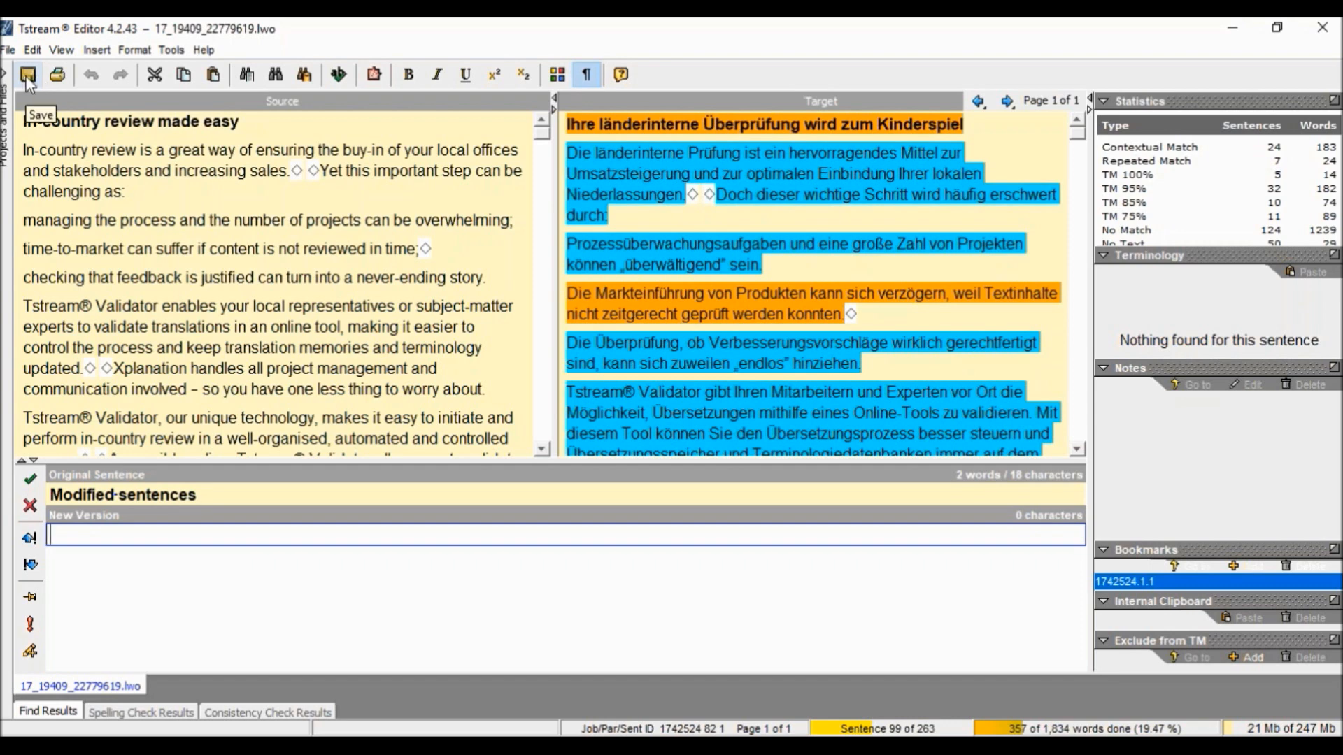
pyautogui.click(59, 75)
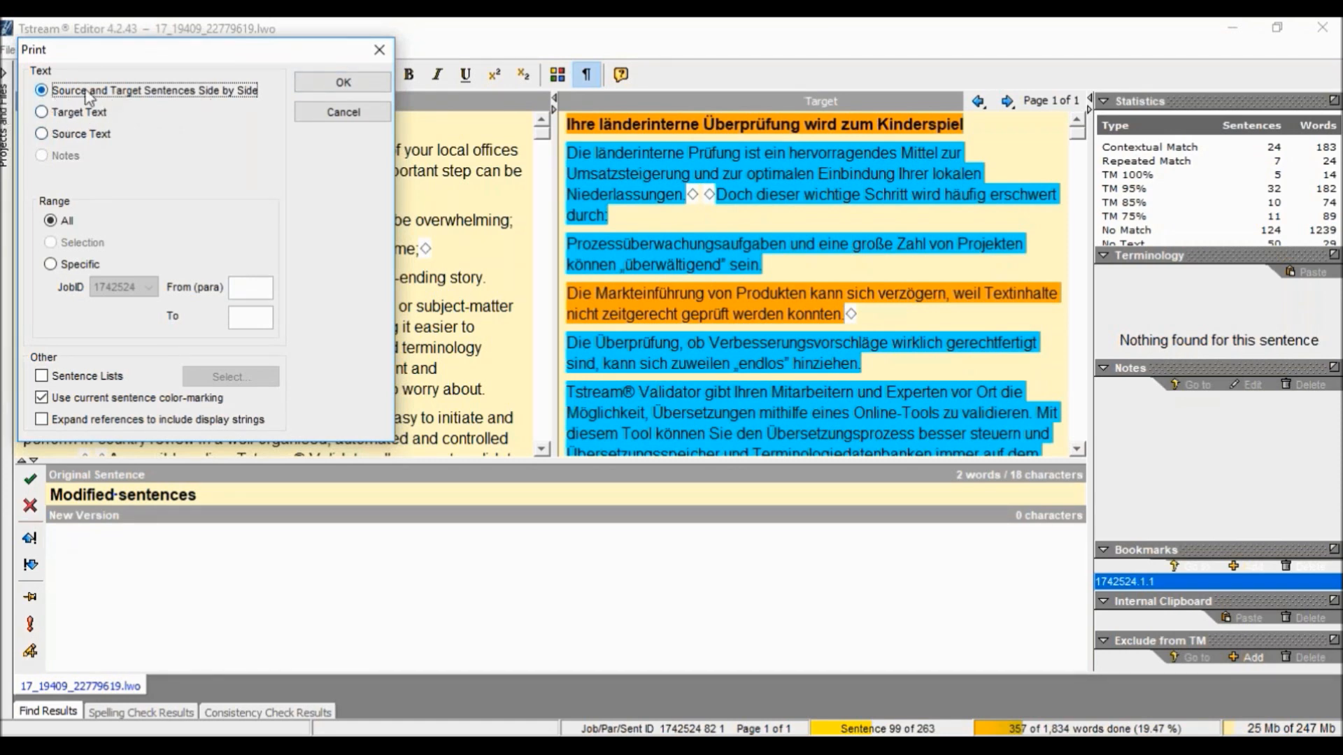
pyautogui.click(378, 52)
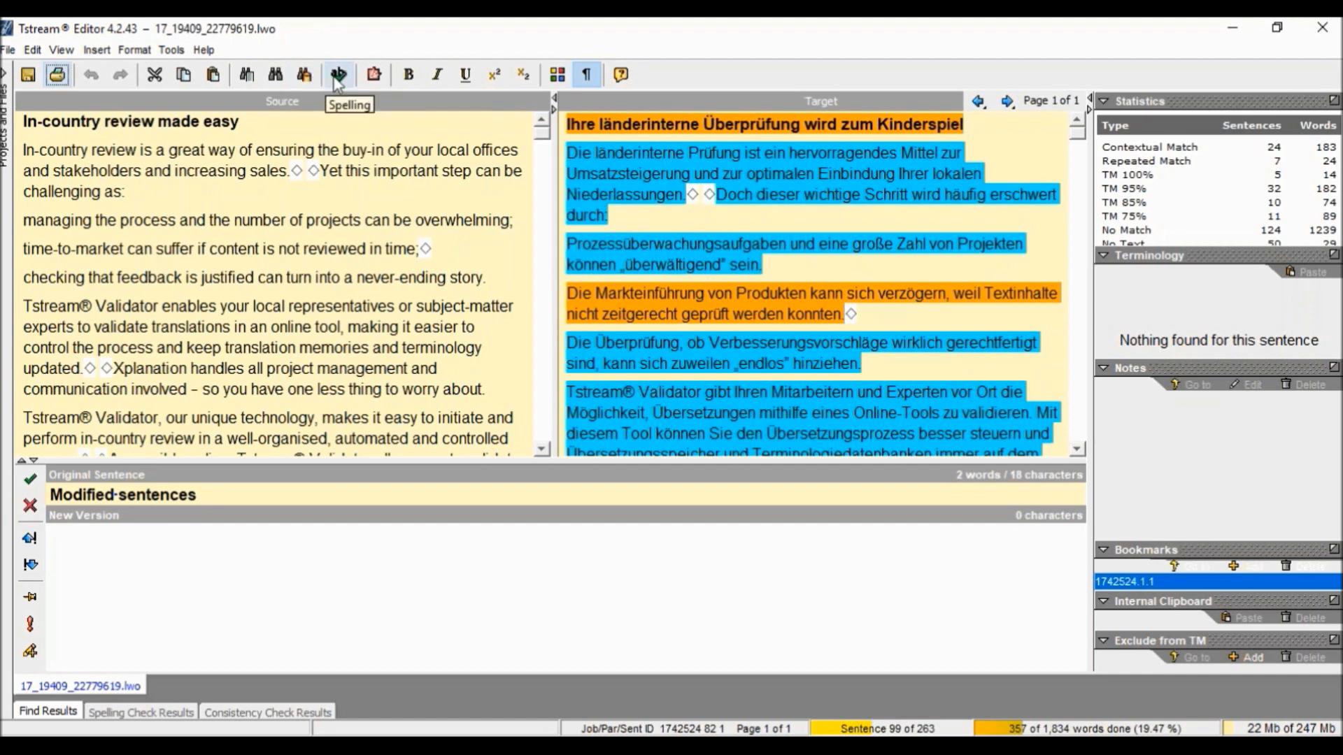
# - Open the PDF reference of the source document and look through it to the "Getting to know Tstream® Validator" page
pyautogui.click(378, 81)
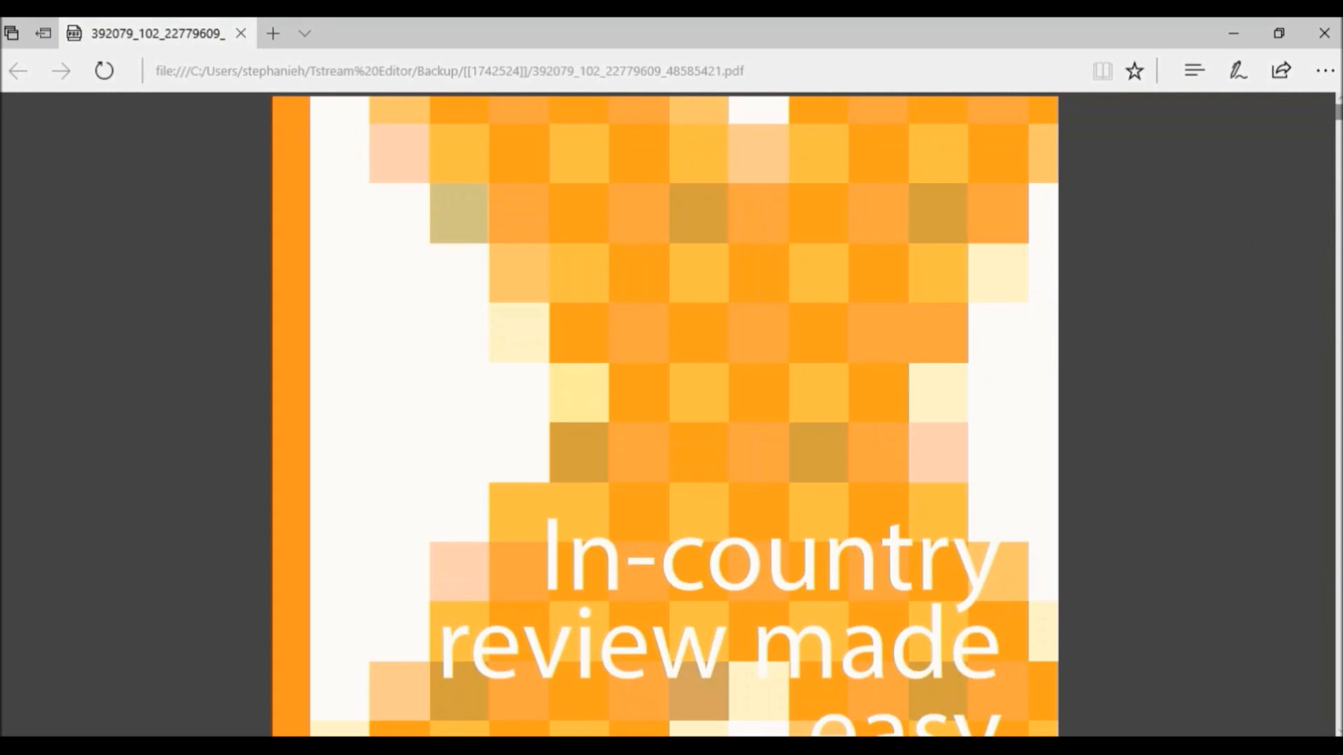
pyautogui.scroll(-5, 664, 412)
pyautogui.scroll(-15, 665, 412)
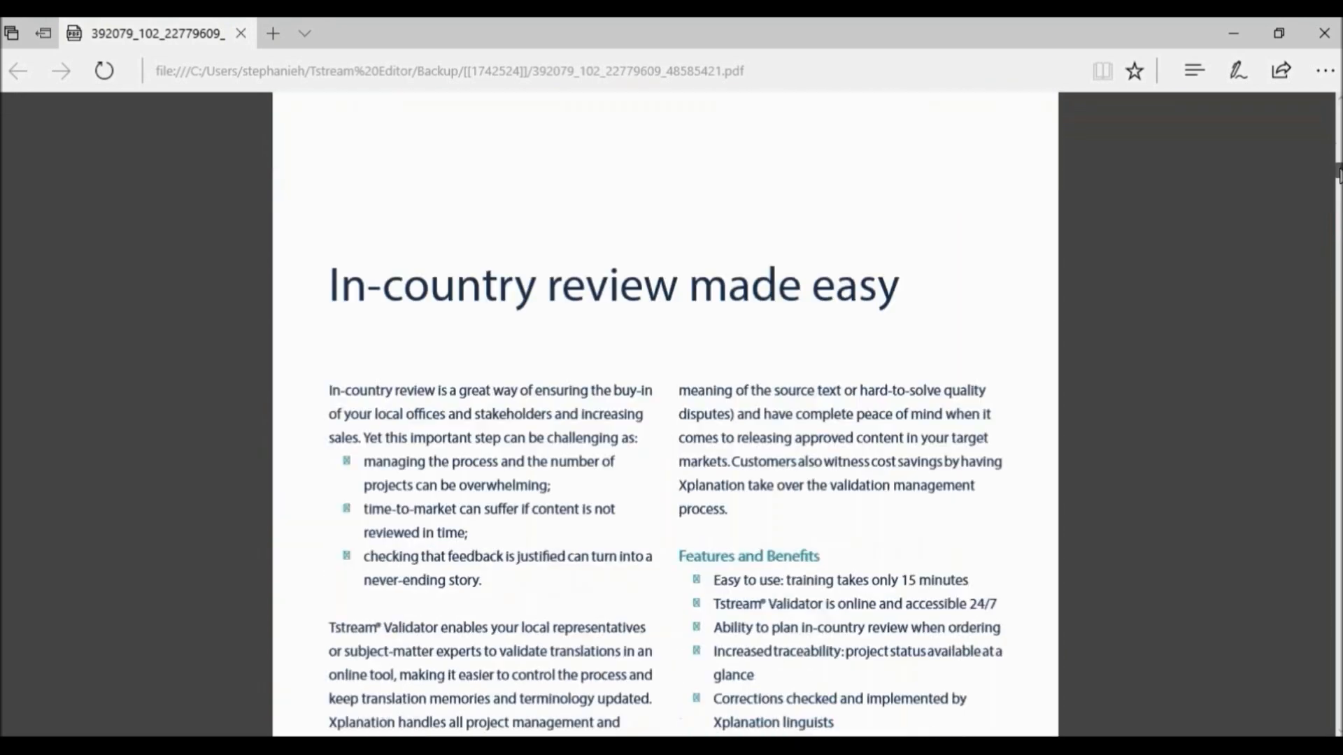
pyautogui.moveTo(1338, 175); pyautogui.dragTo(1320, 280)
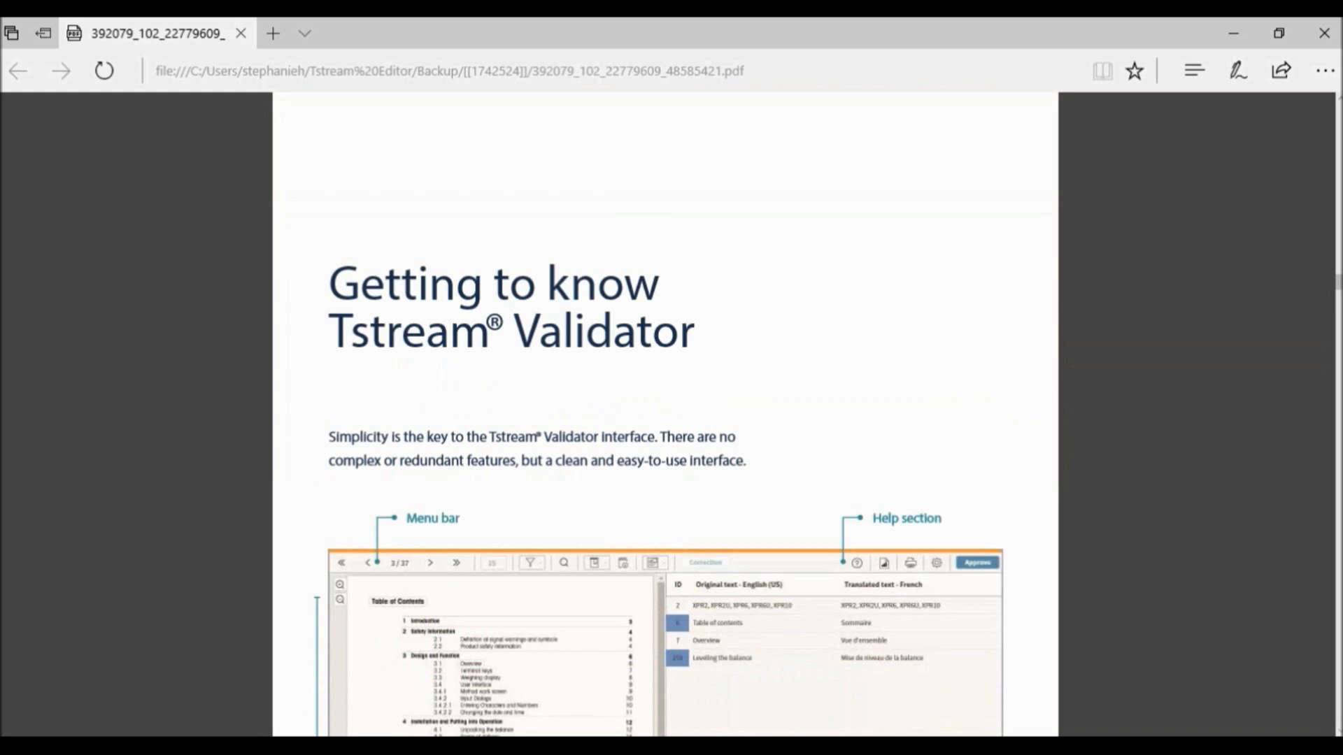
# - Look through the reference PDF to the "How to filter by sentence type" section and close the document
pyautogui.moveTo(1339, 292); pyautogui.dragTo(1340, 321)
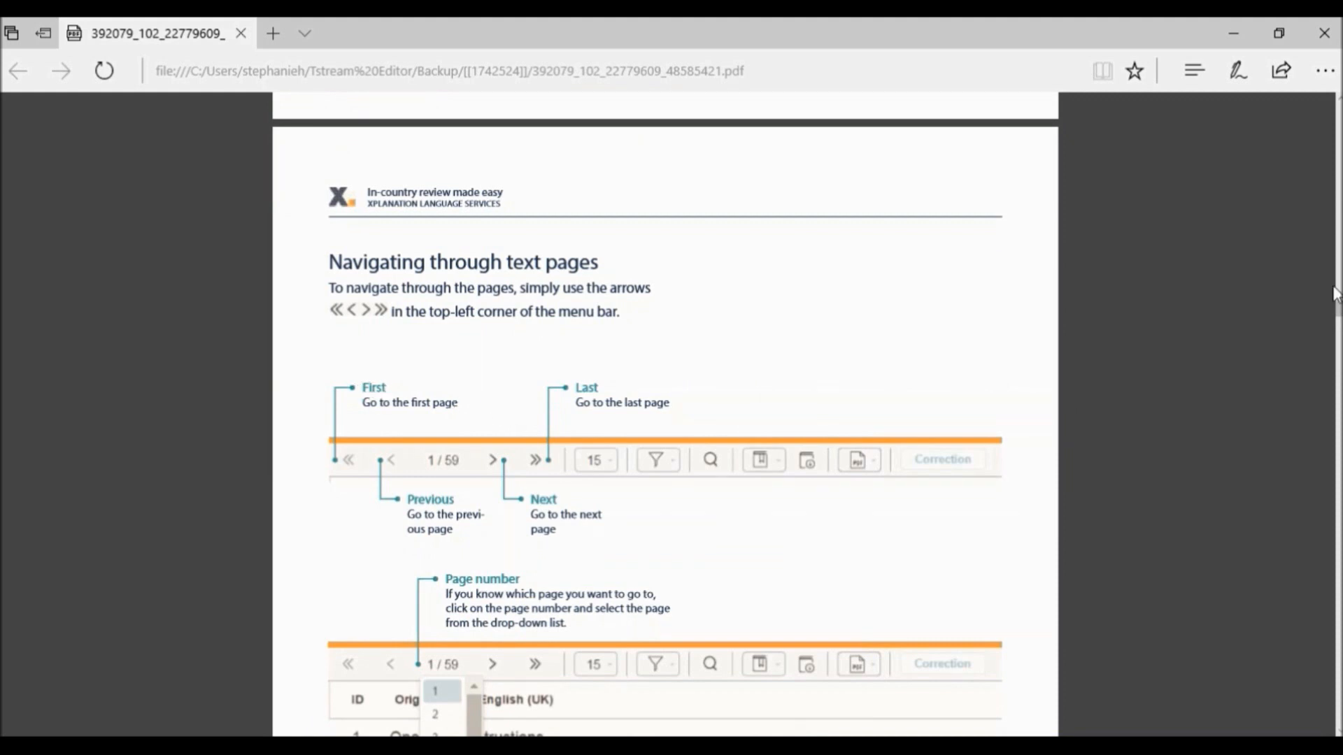
pyautogui.moveTo(1340, 311); pyautogui.dragTo(1340, 345)
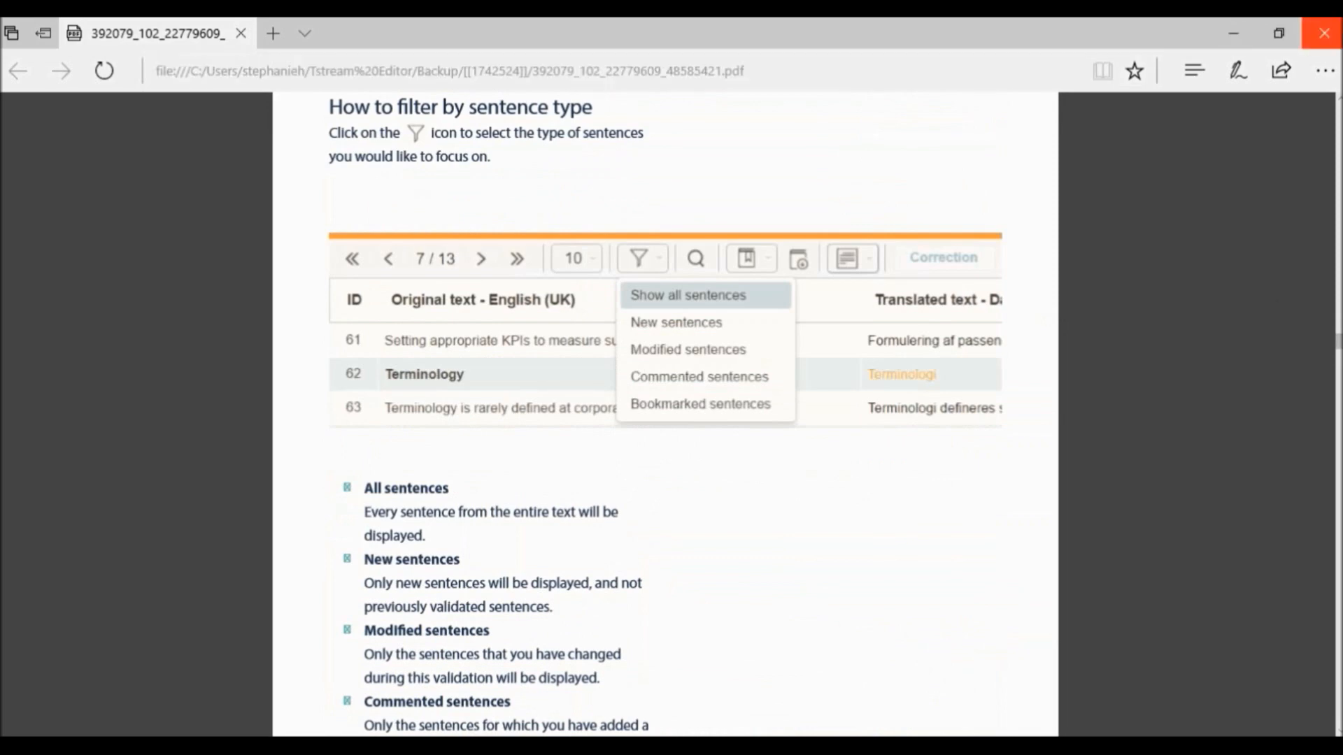
pyautogui.click(1338, 43)
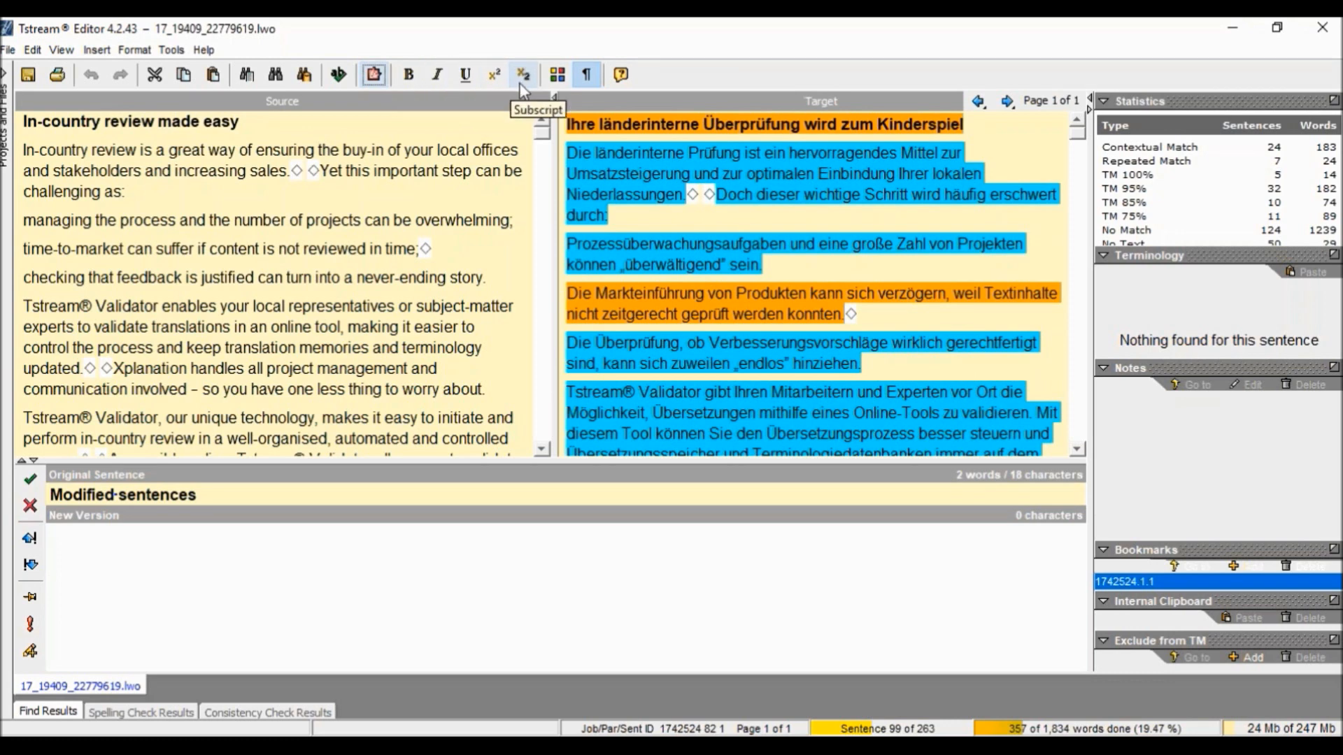
# - Review the color schemes in the preferences and close them without changing anything
pyautogui.click(555, 79)
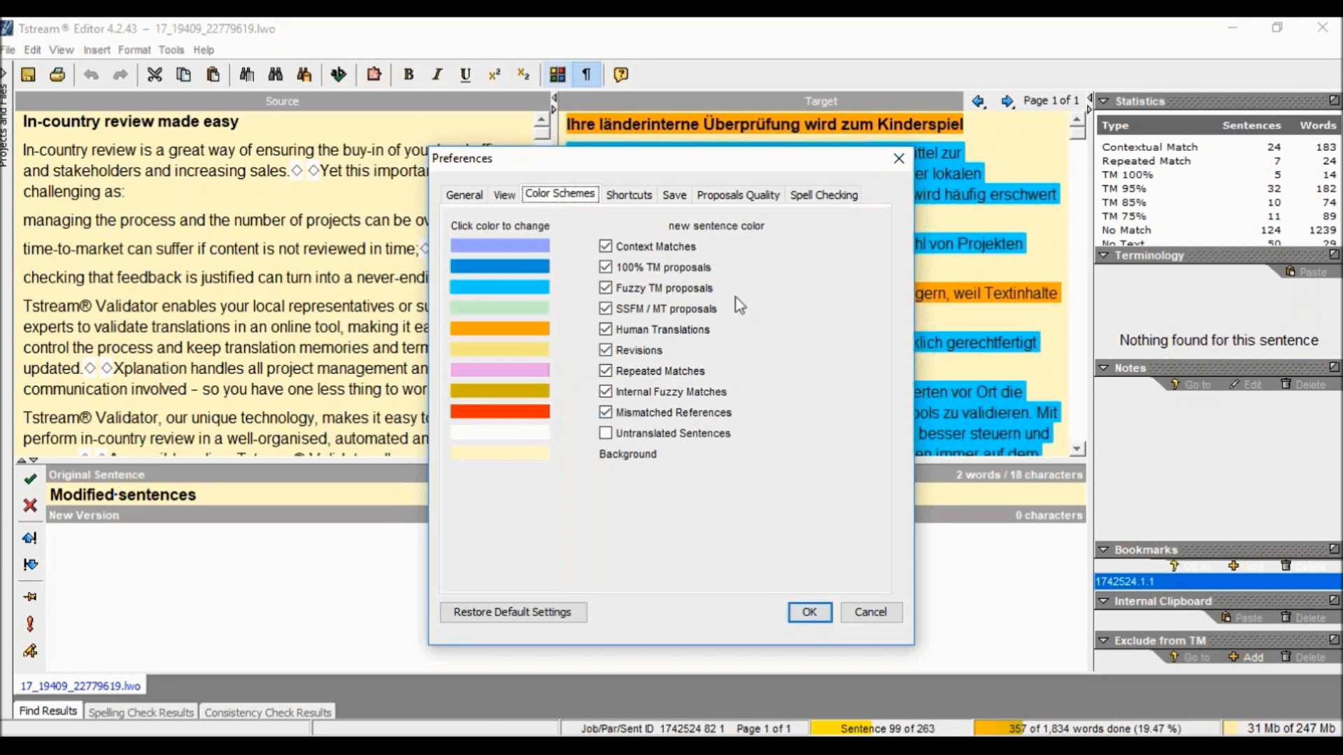
pyautogui.click(898, 160)
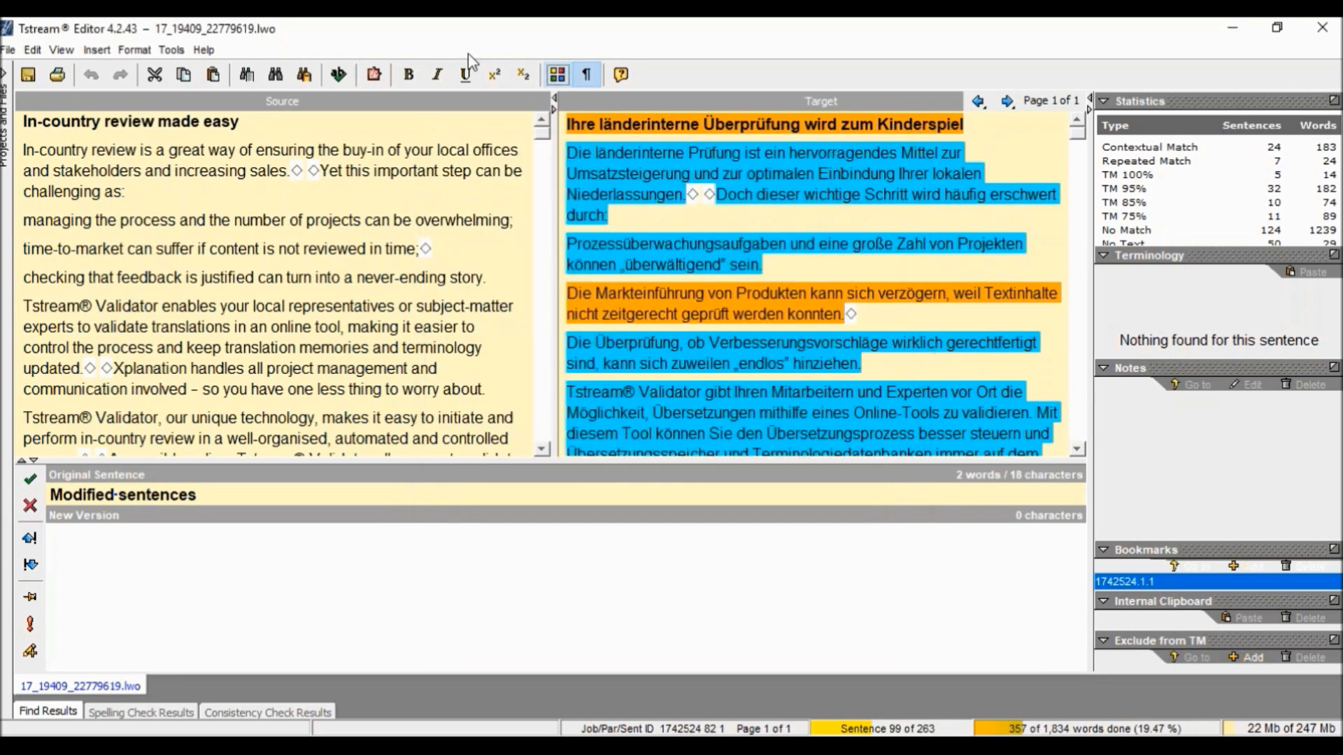
pyautogui.click(587, 77)
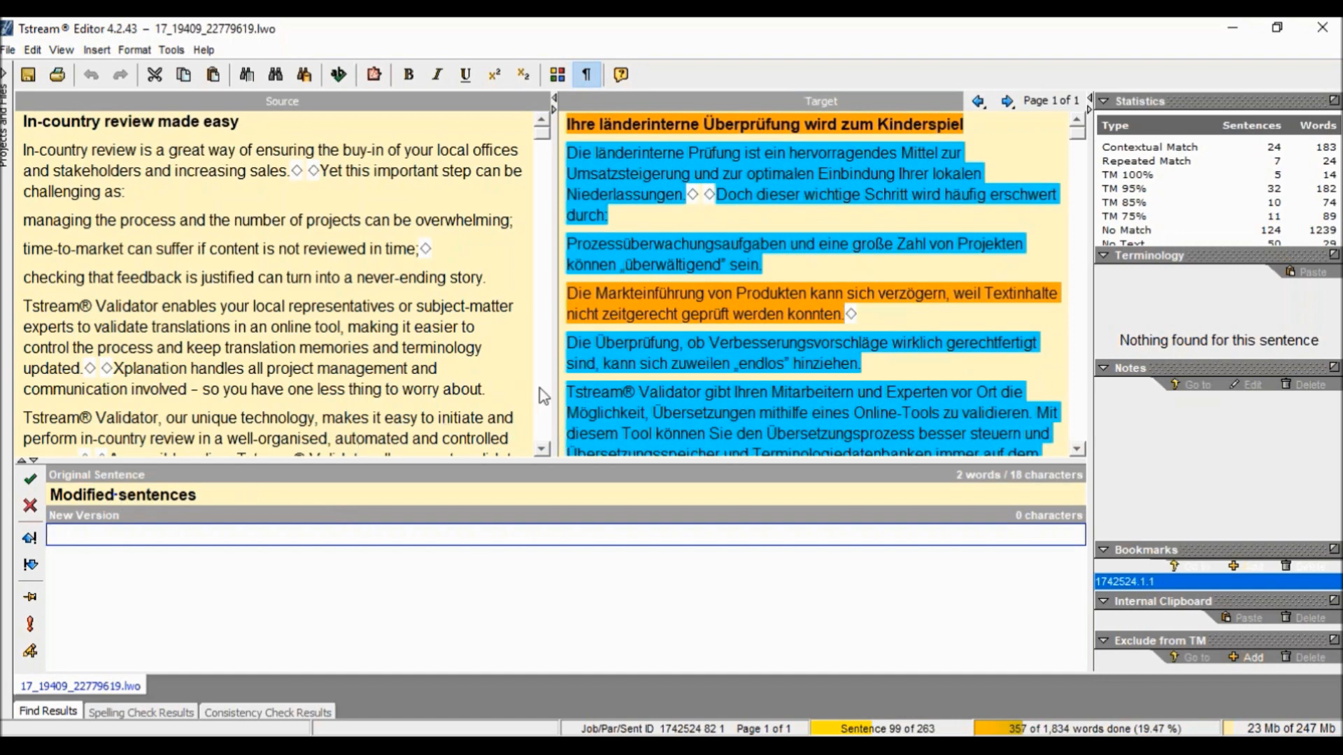
# - Go to the target sentence "Ihre länderinterne Überprüfung wird zum Kinderspiel", and add and remove an extra space before "Überprüfung"
pyautogui.rightClick(844, 124)
pyautogui.click(876, 186)
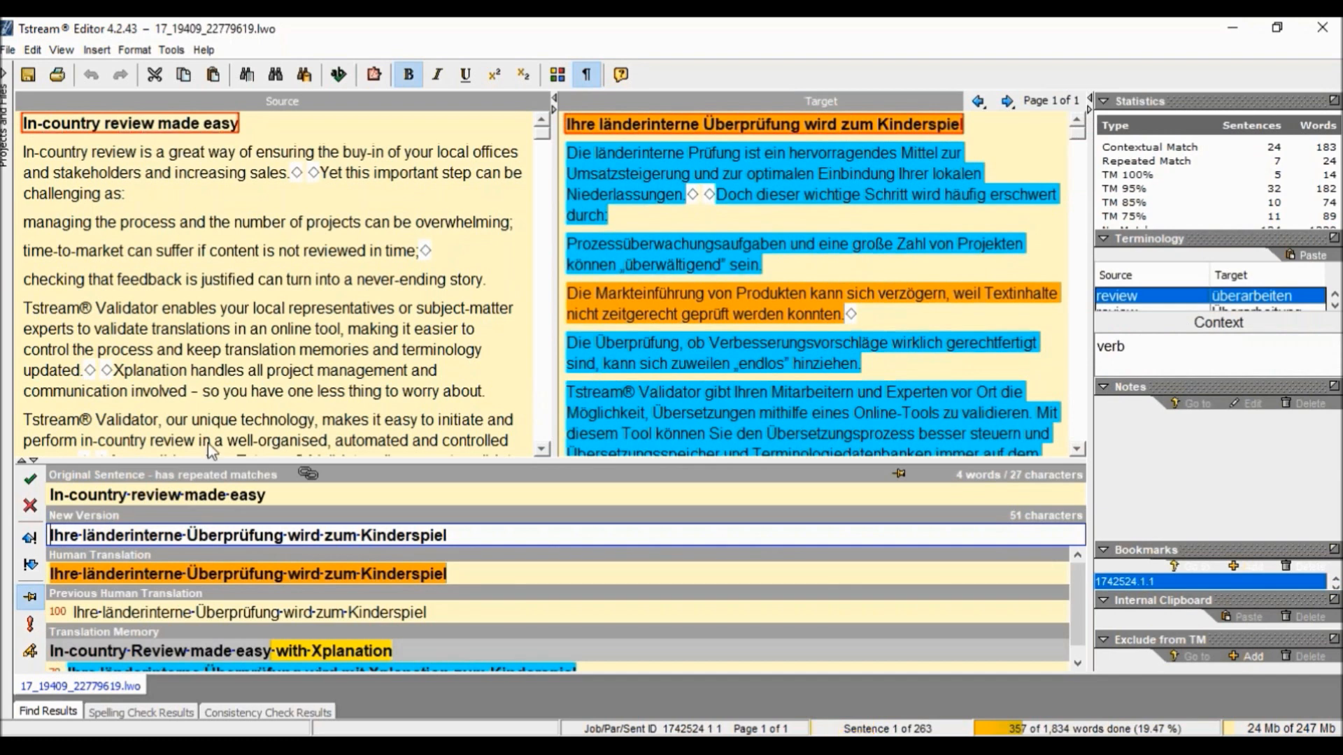
pyautogui.click(185, 535)
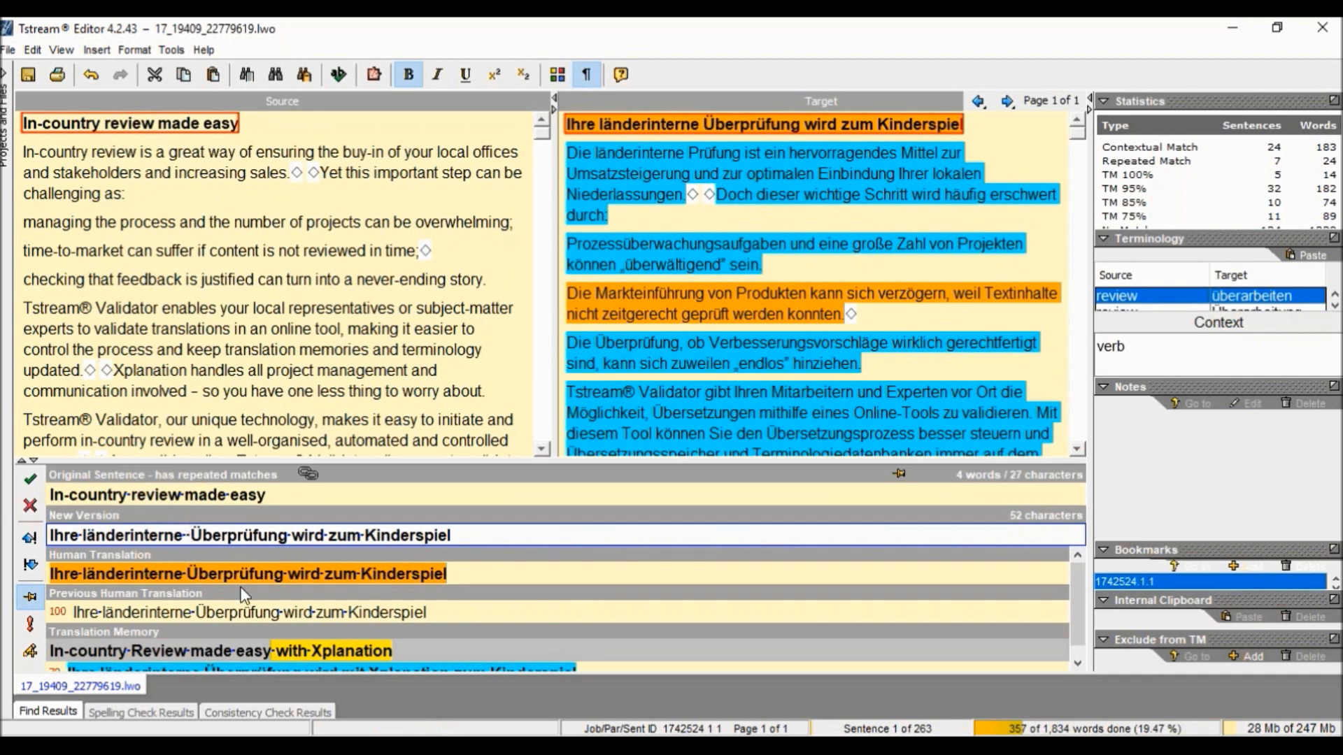
pyautogui.press('BackSpace')
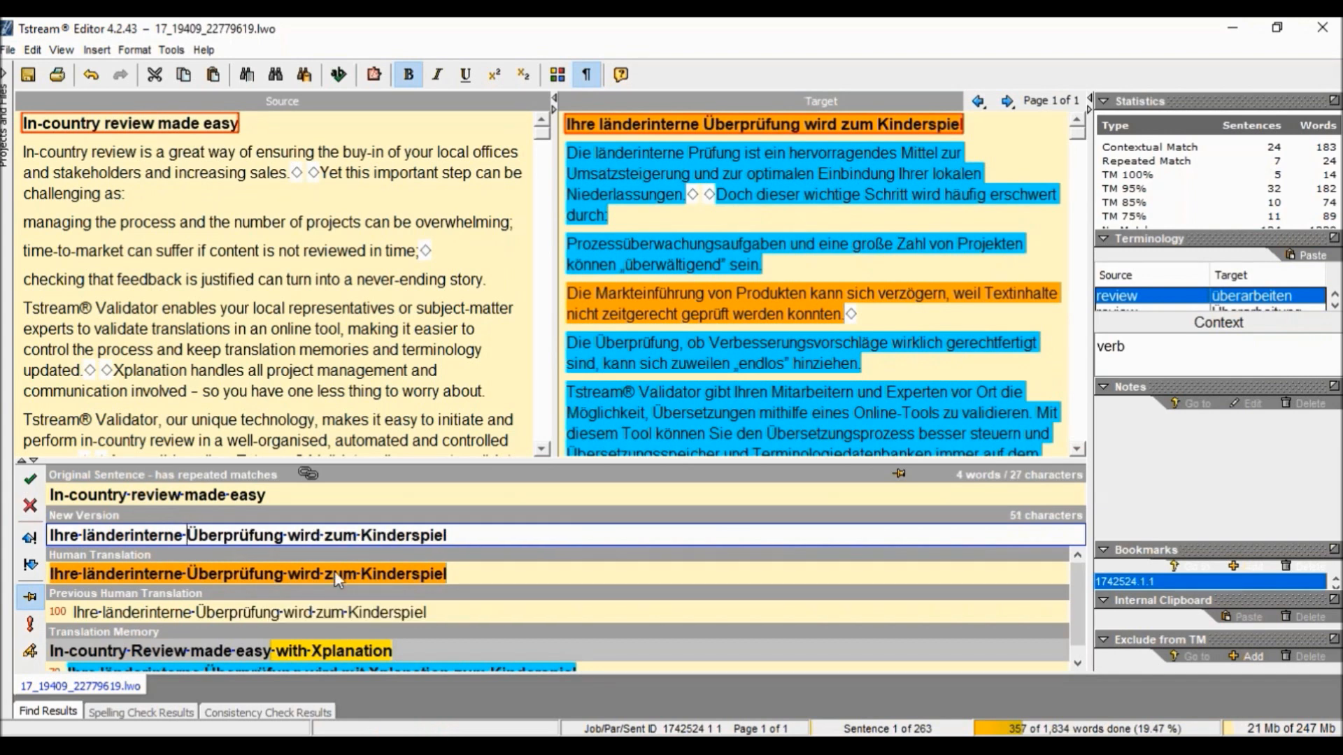
# - Try entering the quotation marks “ and » at the end of the new version
pyautogui.click(525, 531)
pyautogui.press('BackSpace')
pyautogui.press('BackSpace')
pyautogui.moveTo(453, 537); pyautogui.dragTo(513, 540)
pyautogui.write('“')
pyautogui.write('»')
# - Open the Tstream Editor Guide from the online help, look through it to section 1.1 "Adding files", and close it
pyautogui.click(621, 75)
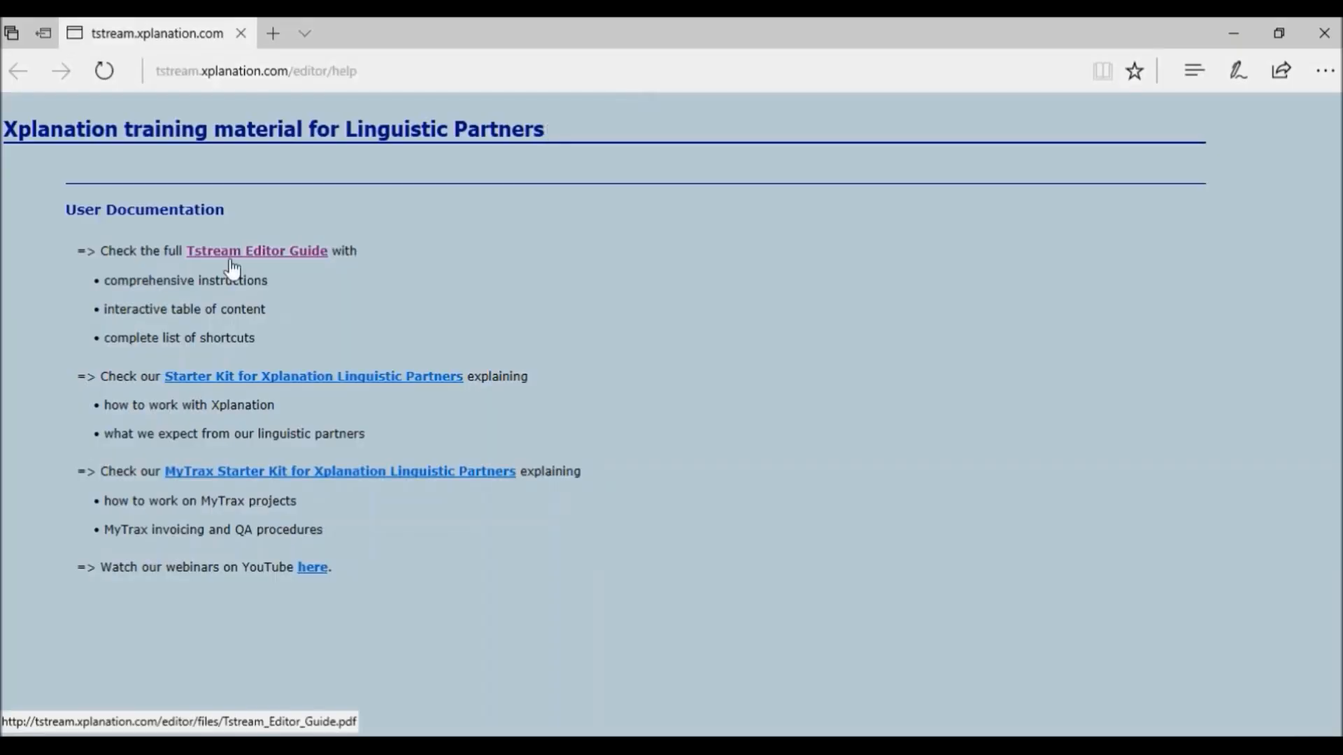
pyautogui.click(278, 253)
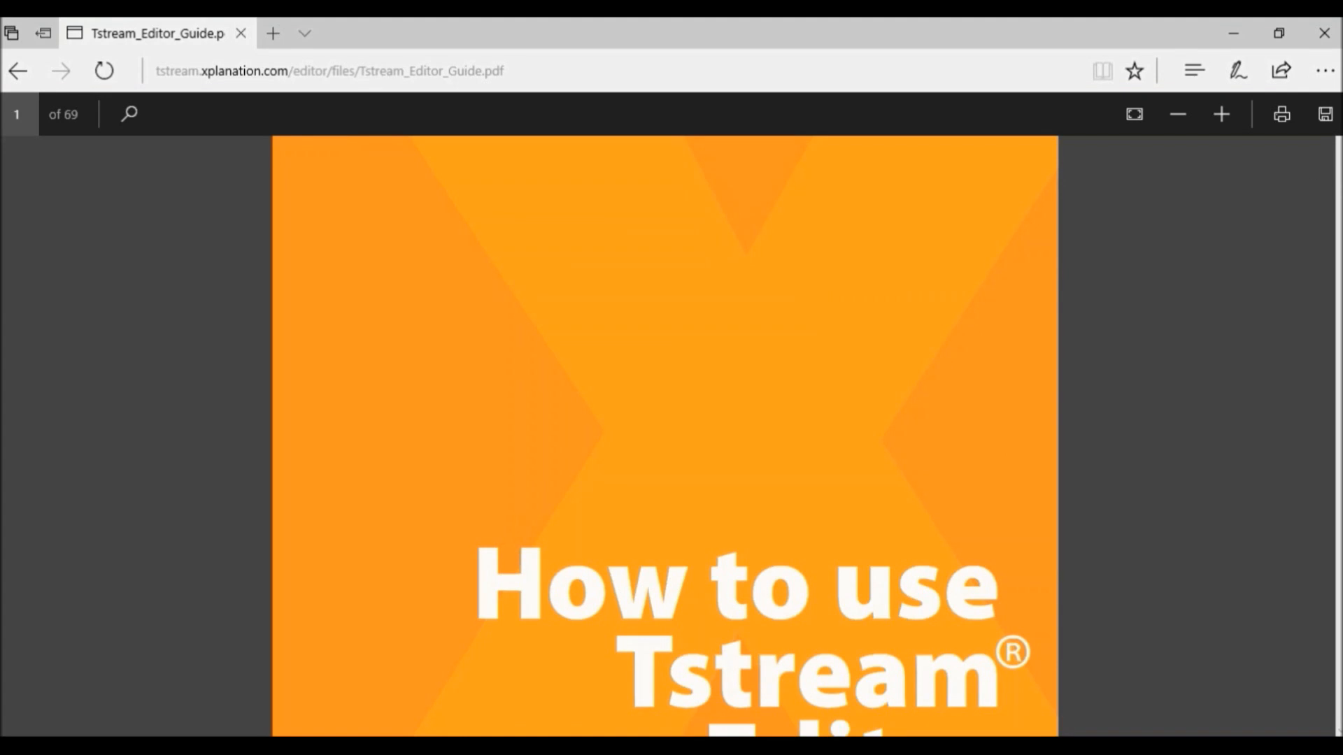
pyautogui.scroll(-2, 1237, 304)
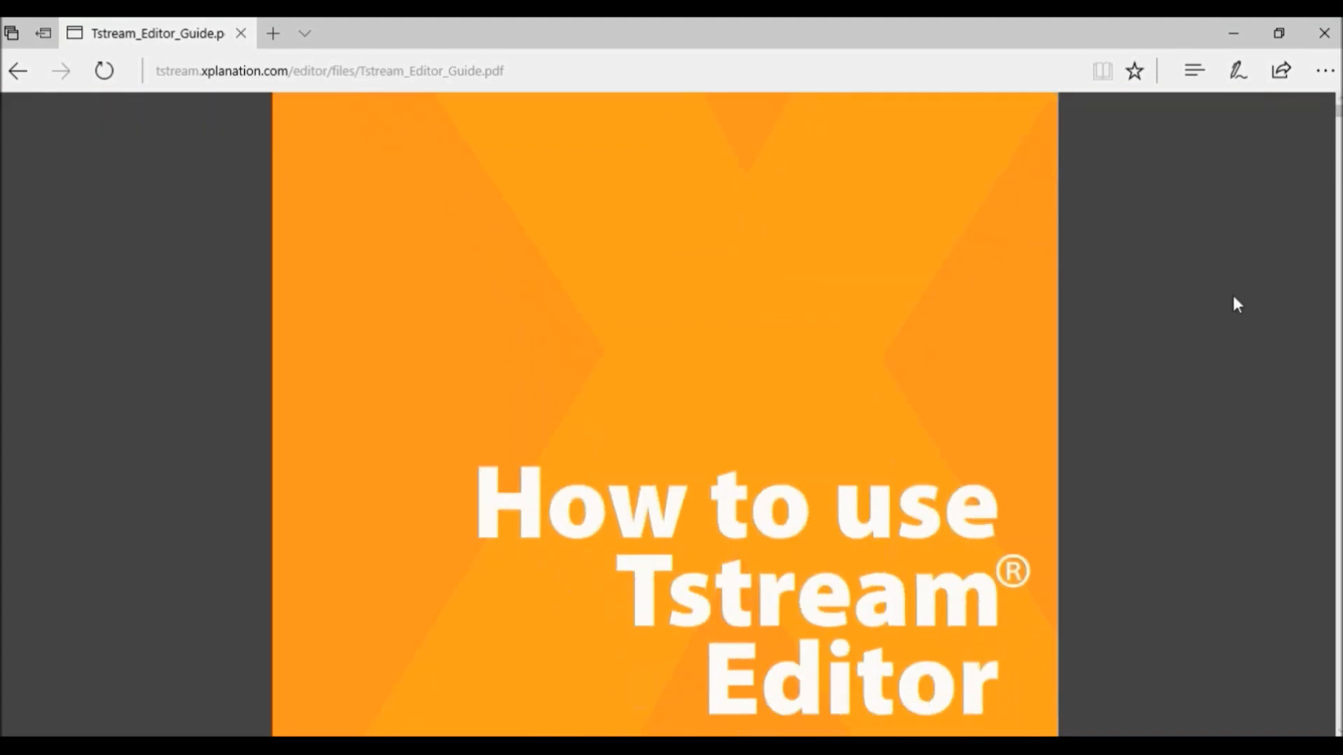
pyautogui.scroll(-10, 1237, 304)
pyautogui.scroll(-11, 1237, 305)
pyautogui.scroll(-15, 1234, 299)
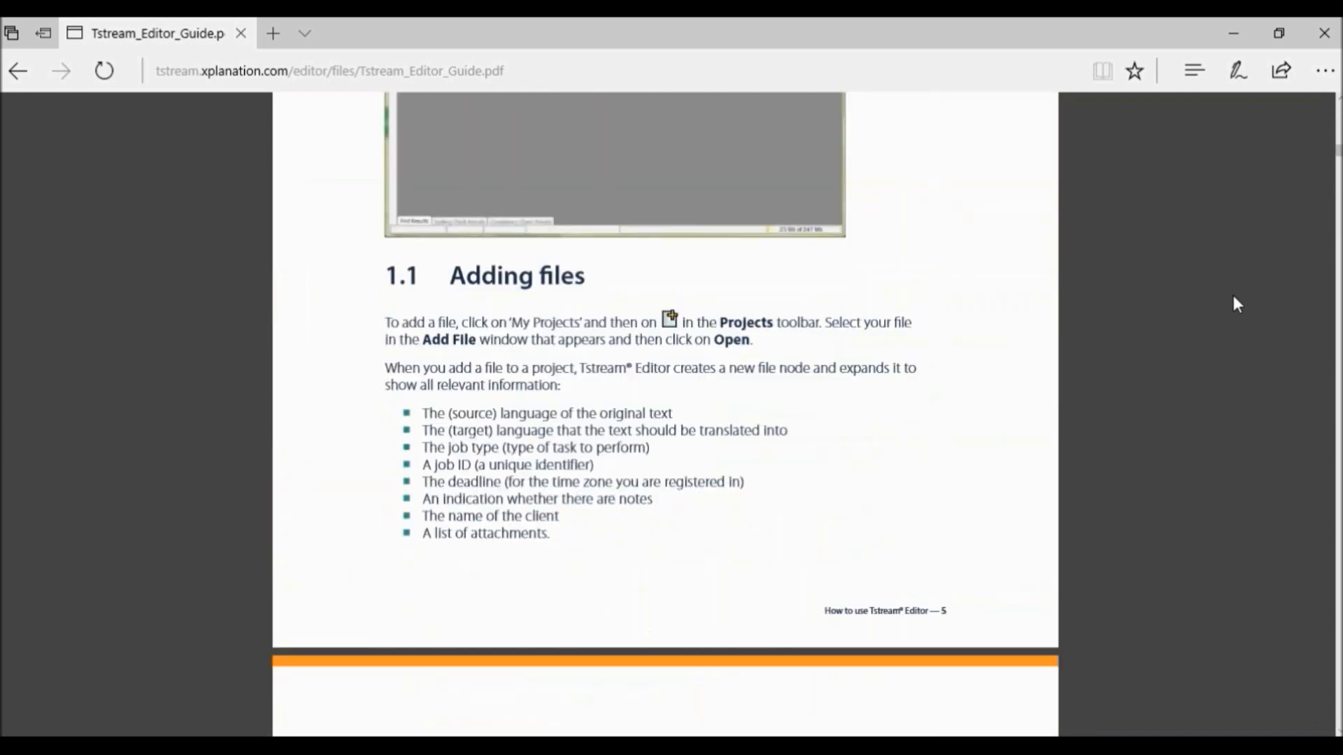
pyautogui.click(1324, 33)
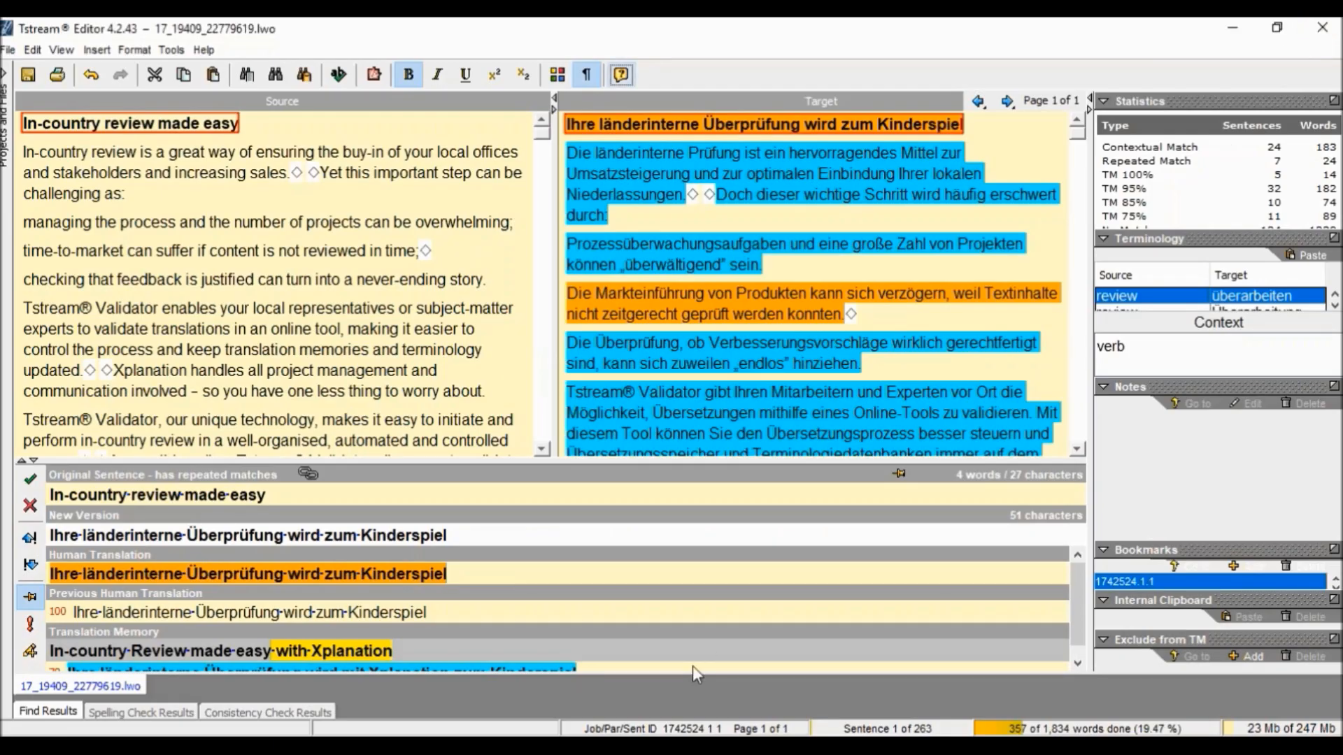
# - Open Find and Replace, show the additional options for replacing, and enter "Tstream" as the text to find
pyautogui.click(527, 535)
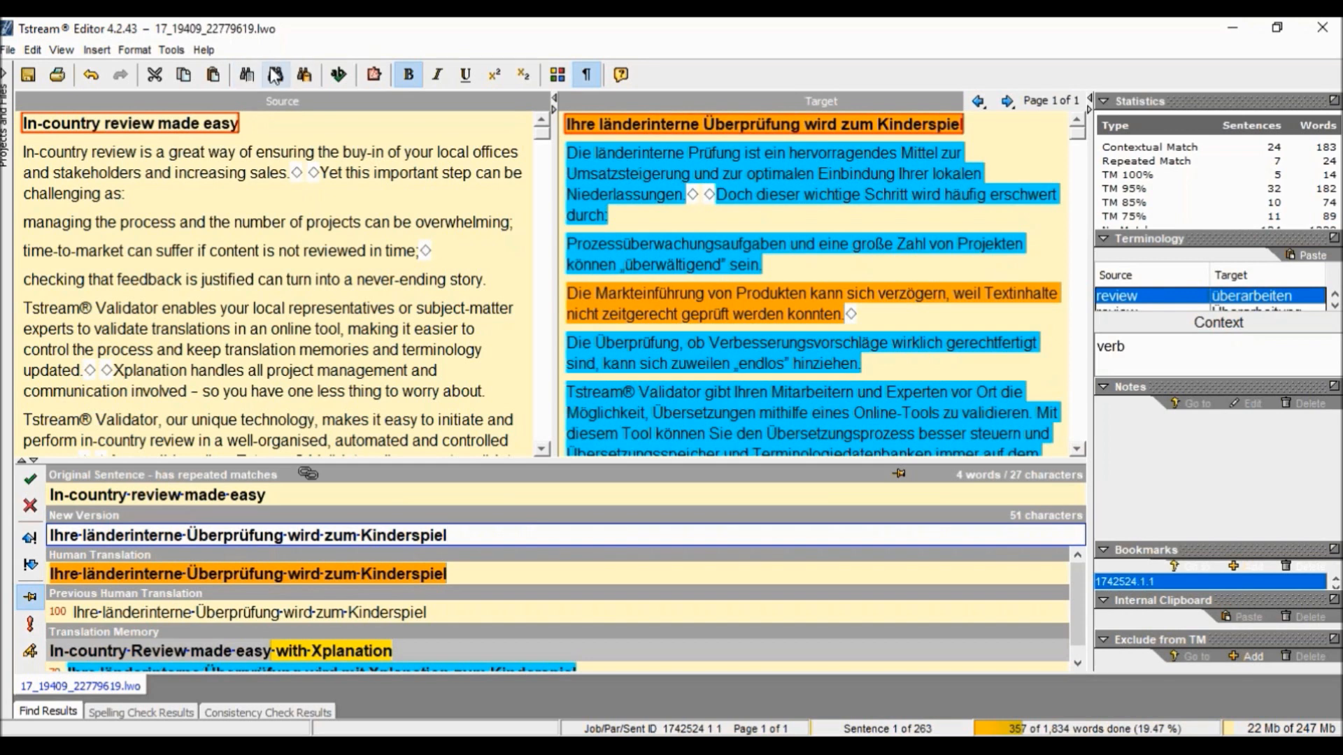
pyautogui.click(275, 74)
pyautogui.click(665, 407)
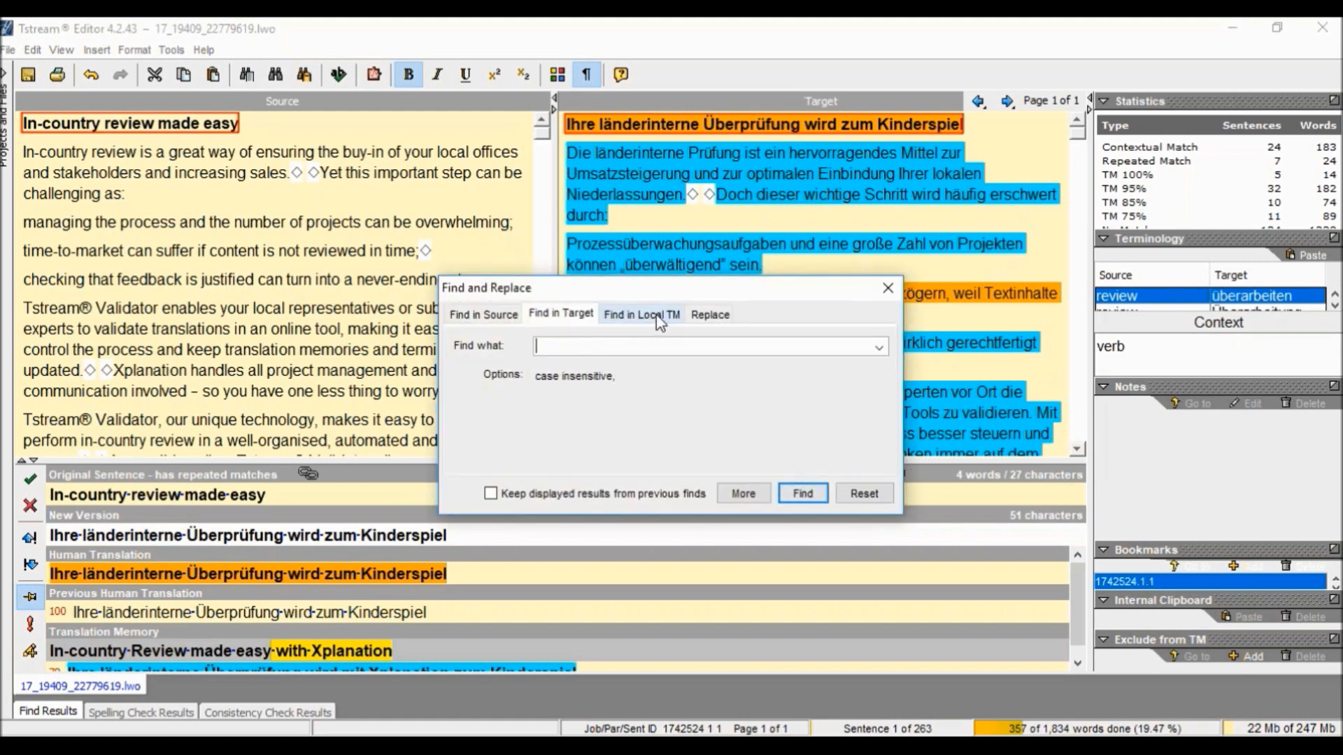
pyautogui.click(717, 316)
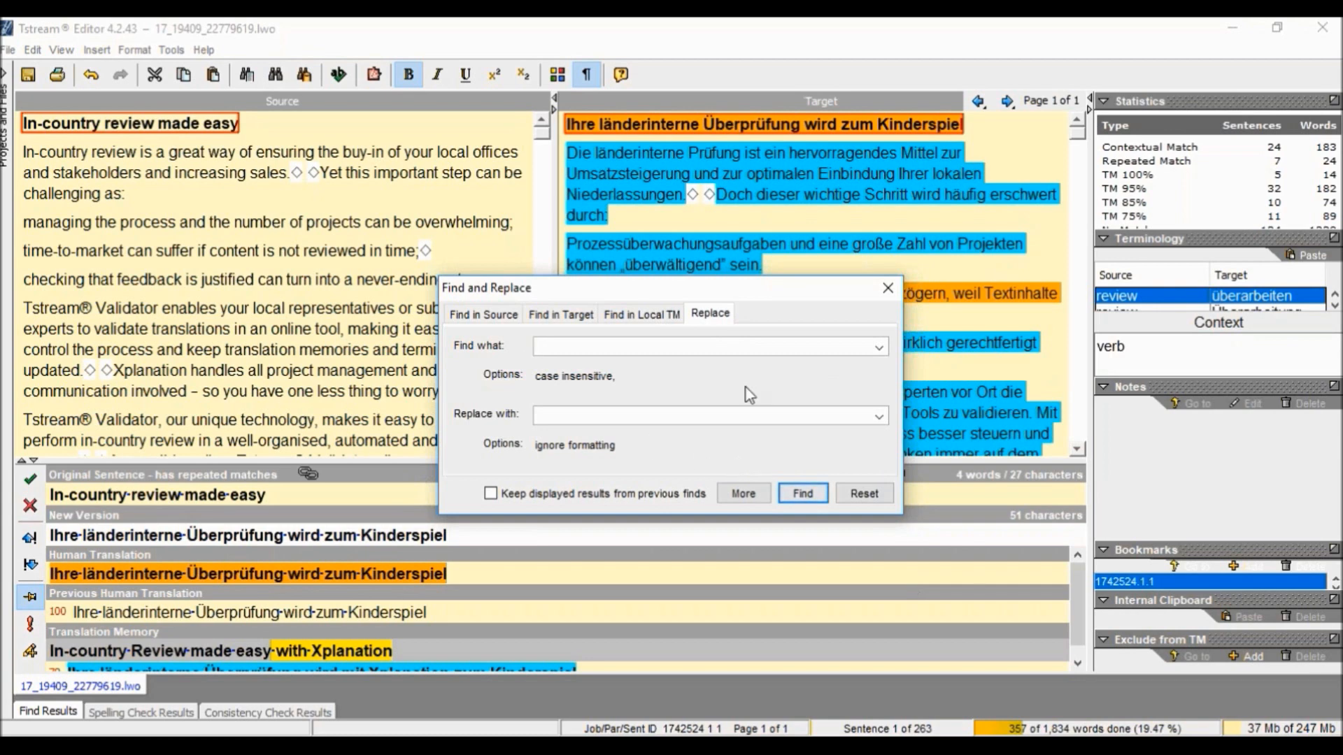
pyautogui.click(755, 495)
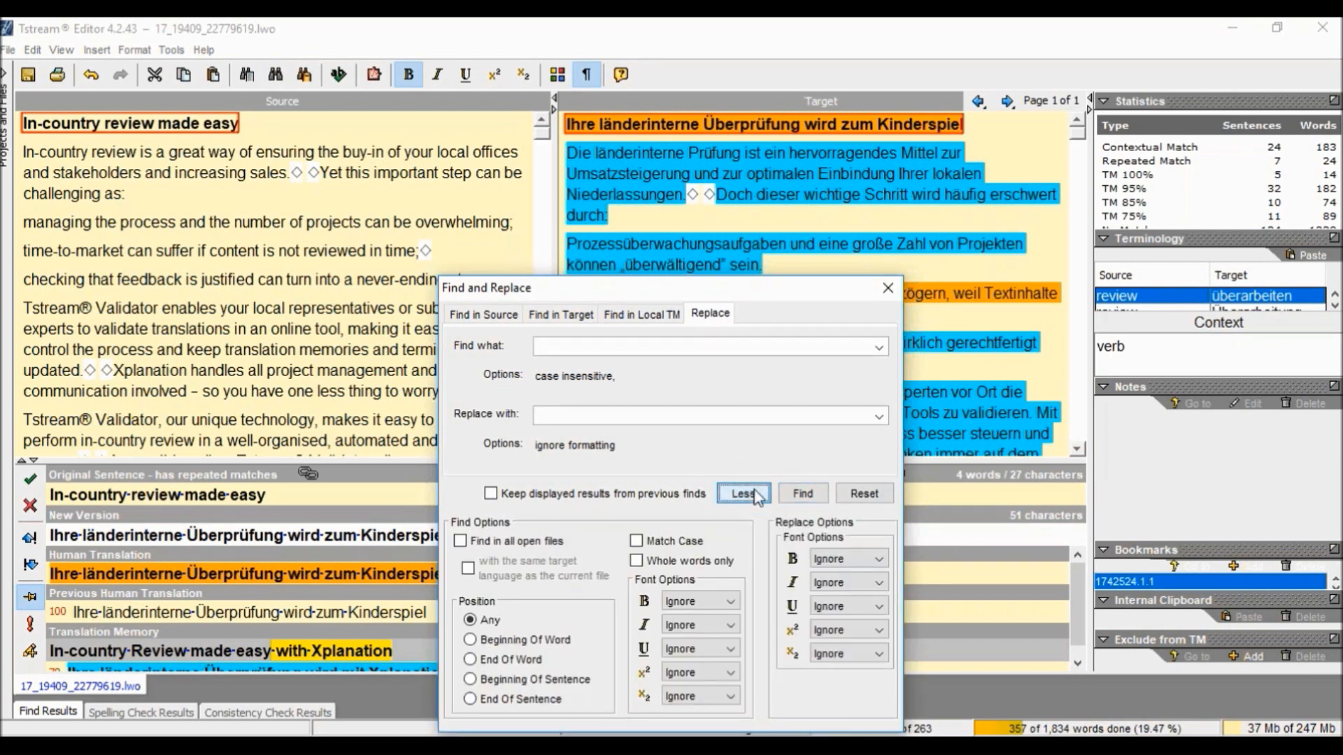
pyautogui.moveTo(765, 288); pyautogui.dragTo(768, 194)
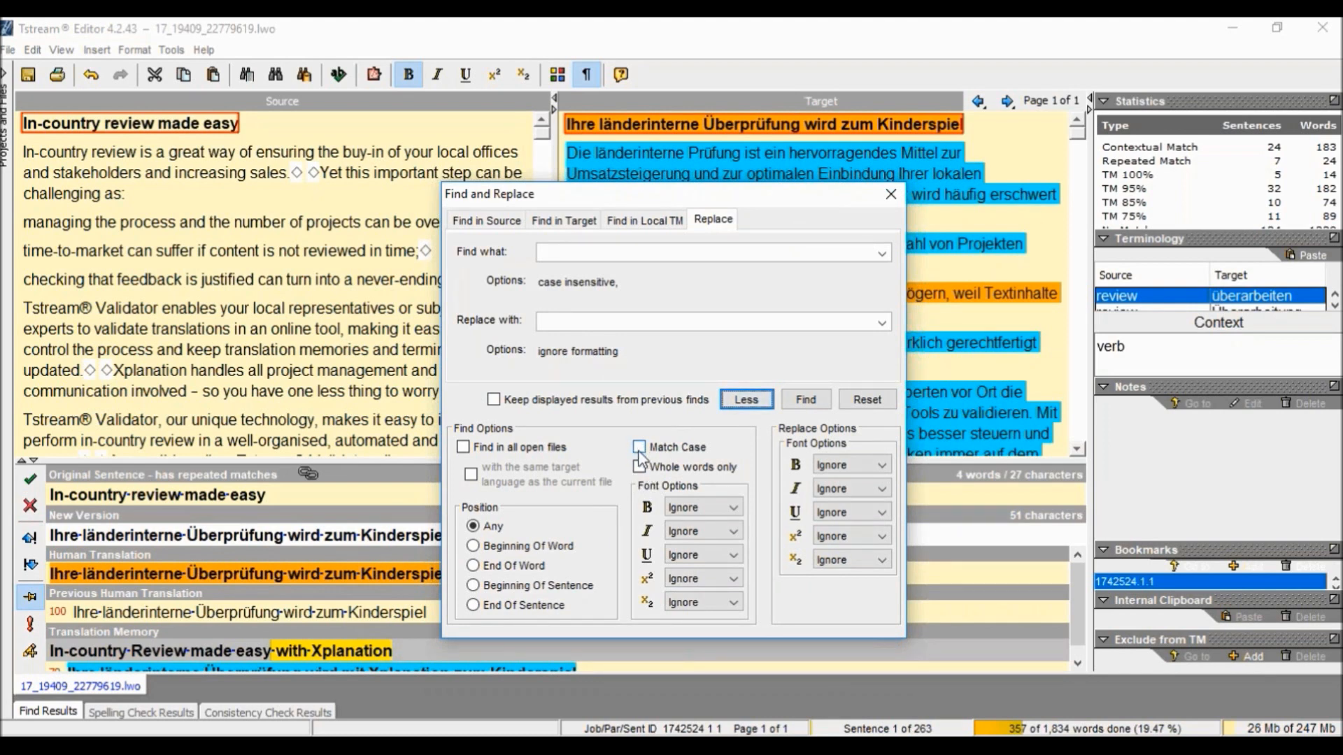
pyautogui.click(581, 252)
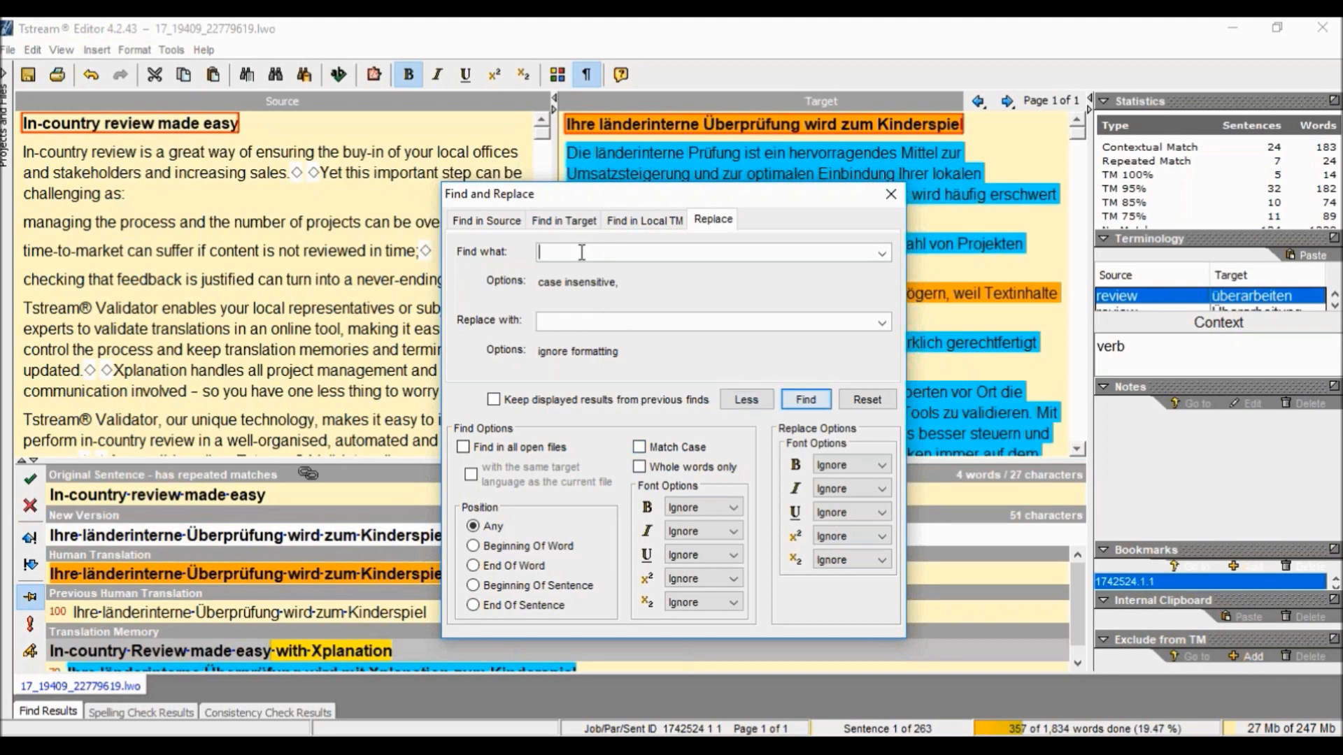
pyautogui.write('Tstream')
# - Search the target text for "tstream" and review the actions available for the first result
pyautogui.click(563, 220)
pyautogui.write('tsrea')
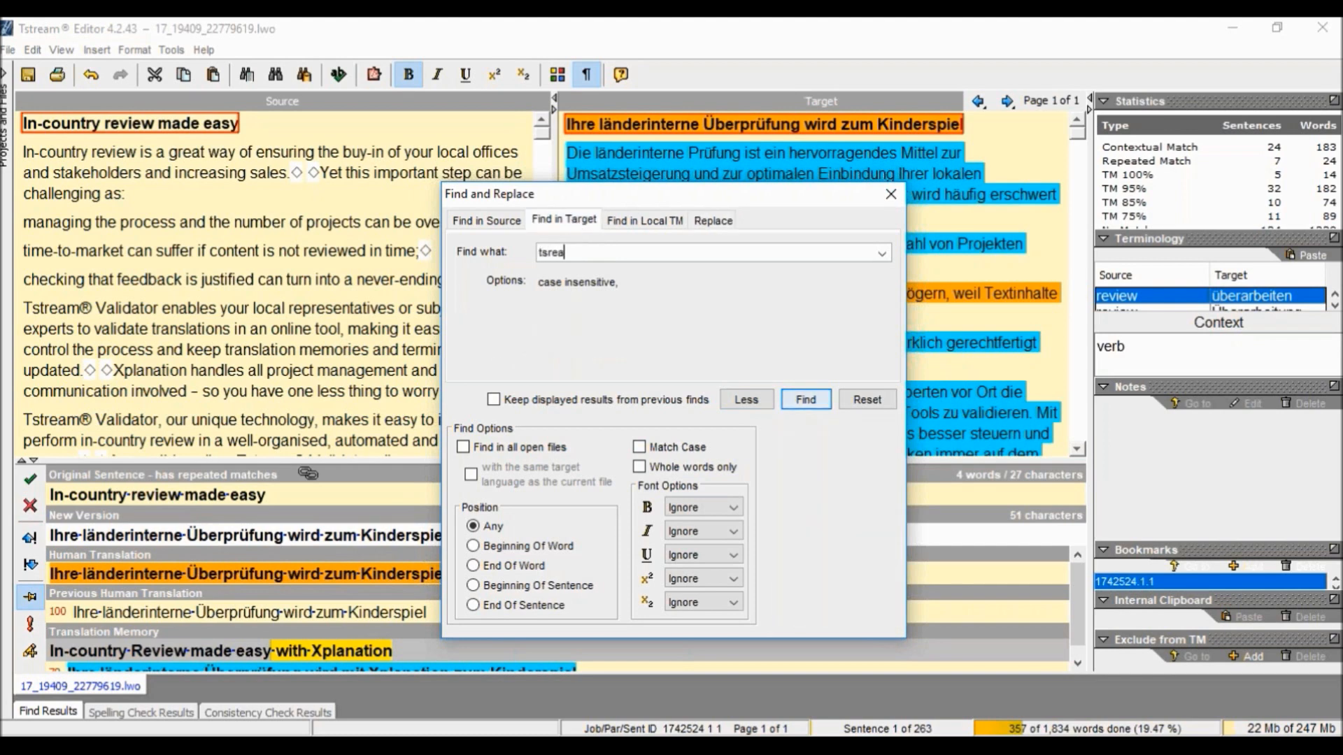
pyautogui.press('BackSpace')
pyautogui.press('BackSpace')
pyautogui.press('BackSpace')
pyautogui.press('BackSpace')
pyautogui.write('stream')
pyautogui.click(805, 401)
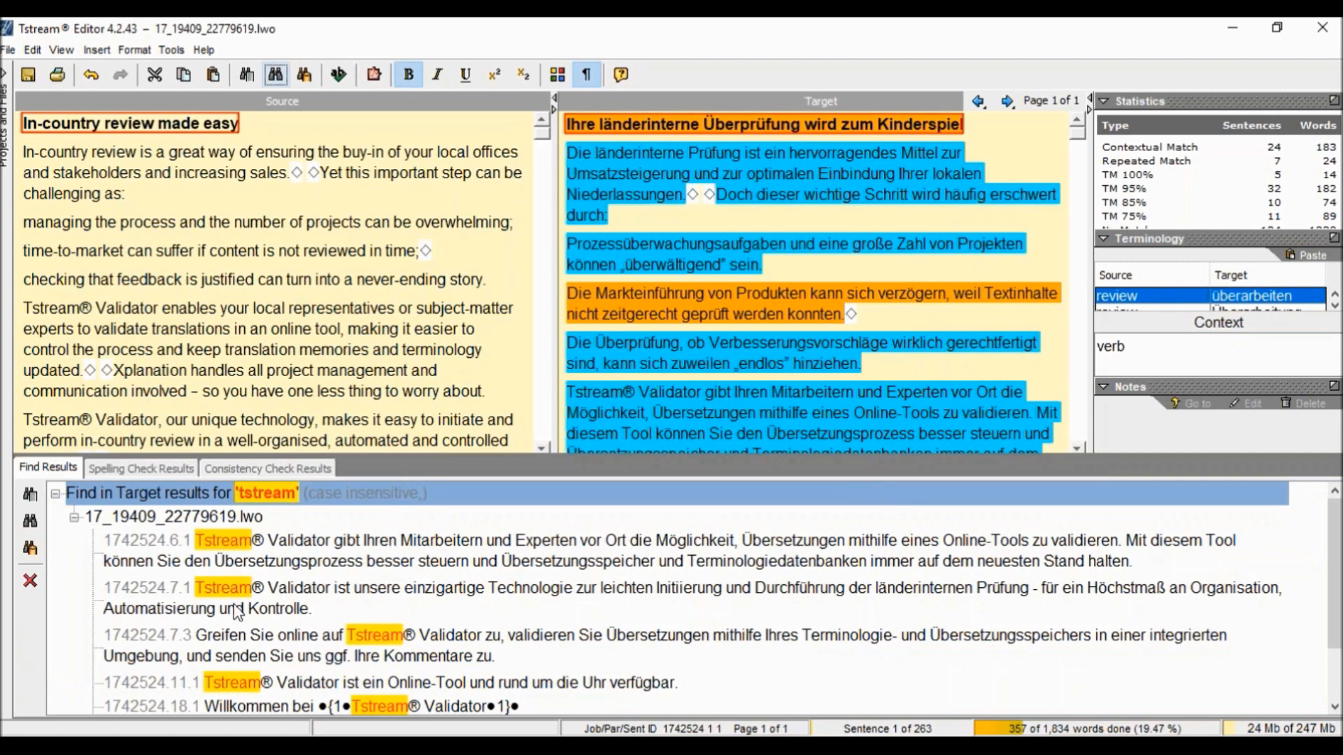
pyautogui.rightClick(234, 553)
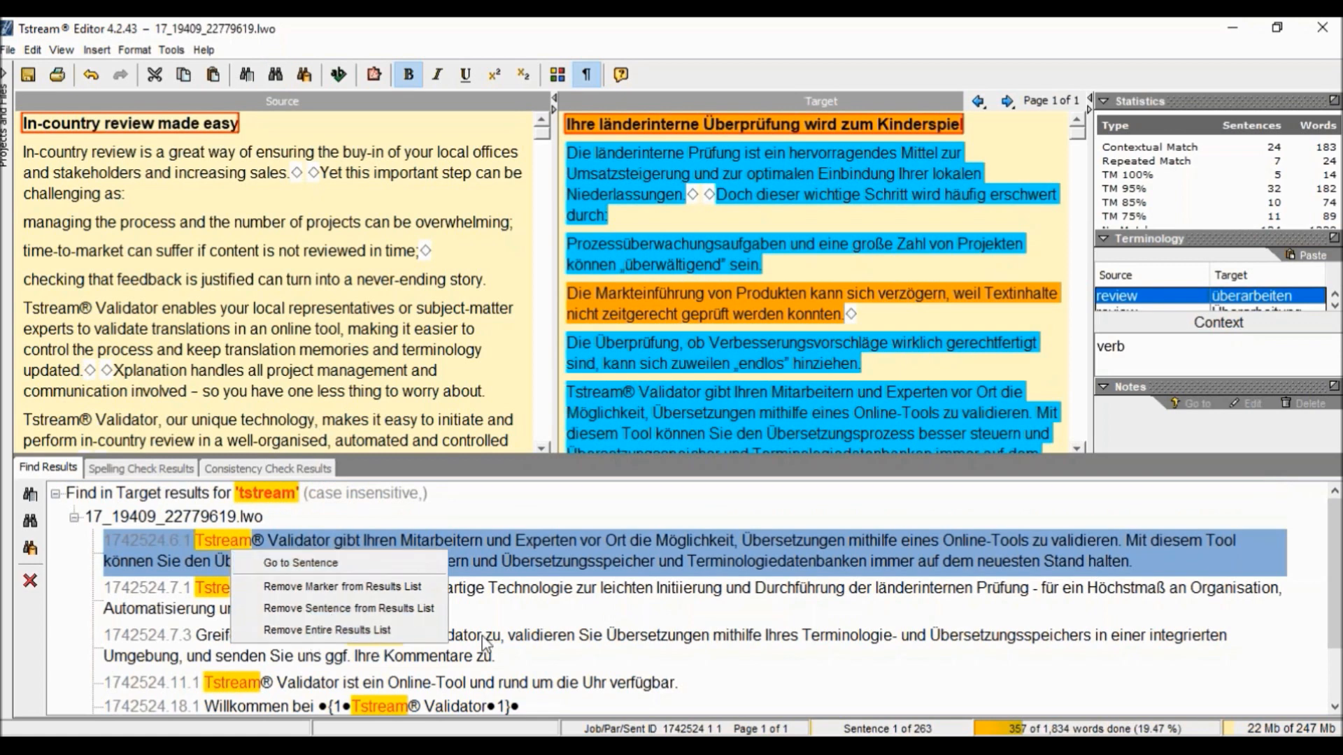
pyautogui.click(588, 616)
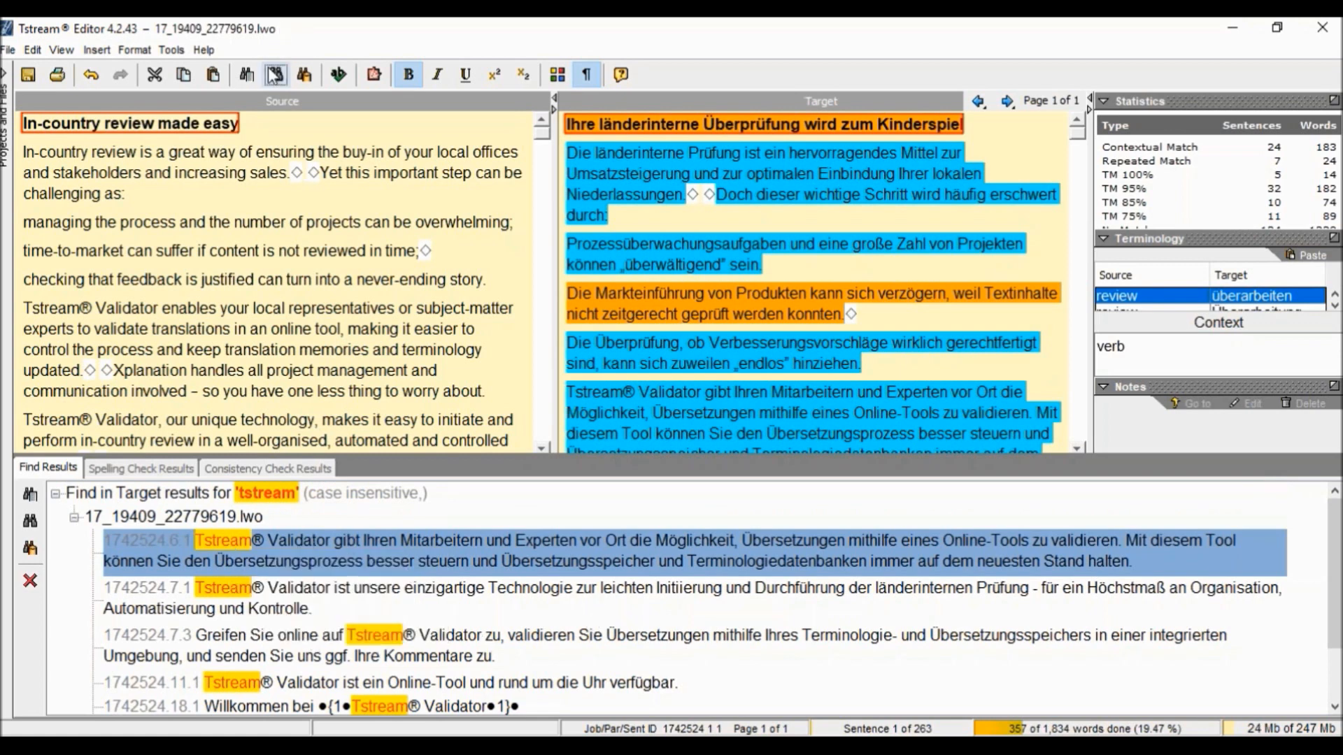
# - Find "Tstream" in the target with "TStream" as the replacement, and review the replace actions for the first result without applying any
pyautogui.click(296, 78)
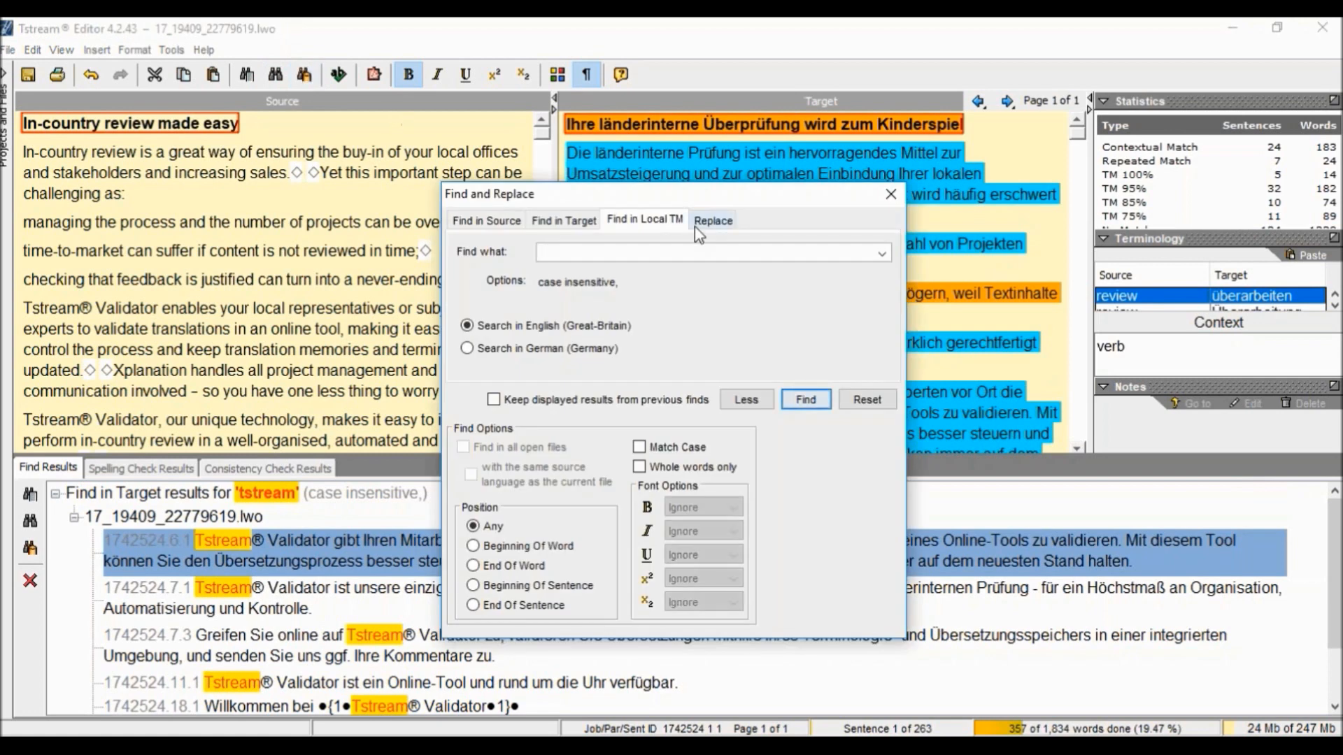
pyautogui.click(712, 220)
pyautogui.click(602, 323)
pyautogui.write('T')
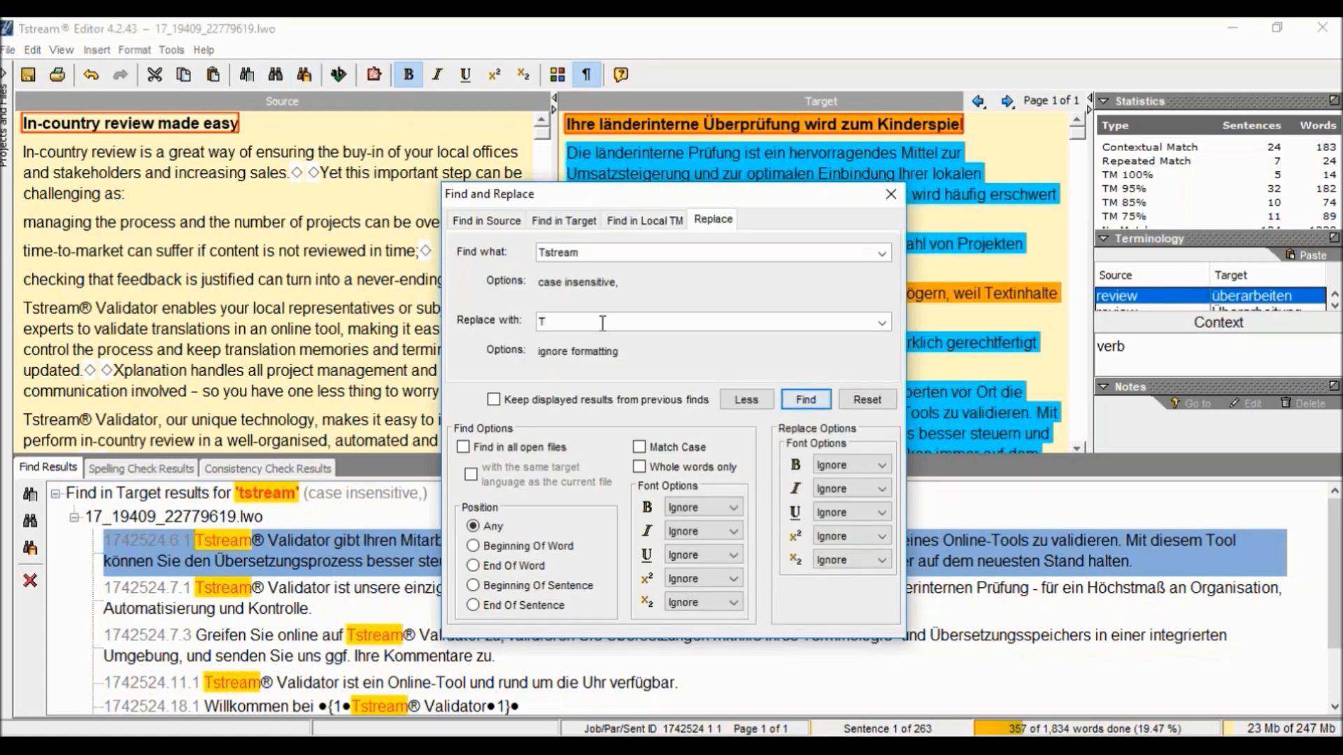
pyautogui.write('Stream')
pyautogui.click(806, 399)
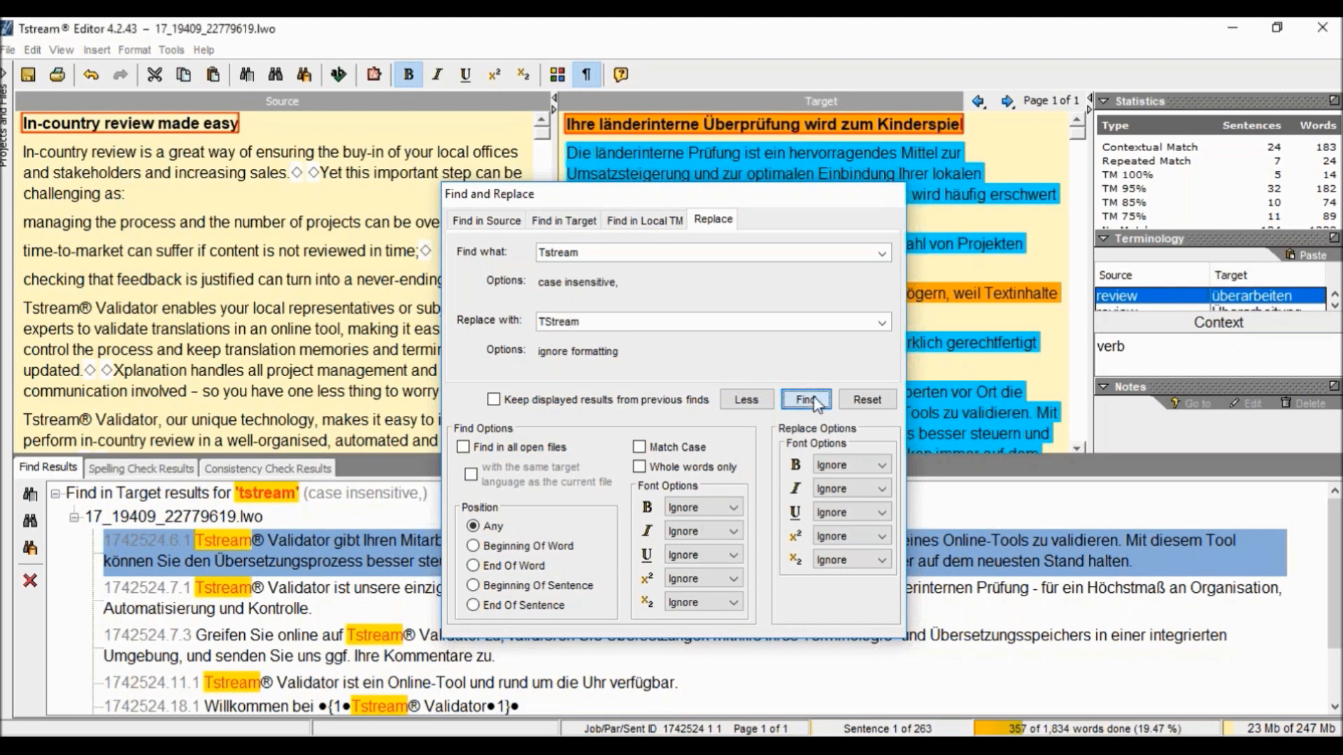
pyautogui.rightClick(222, 584)
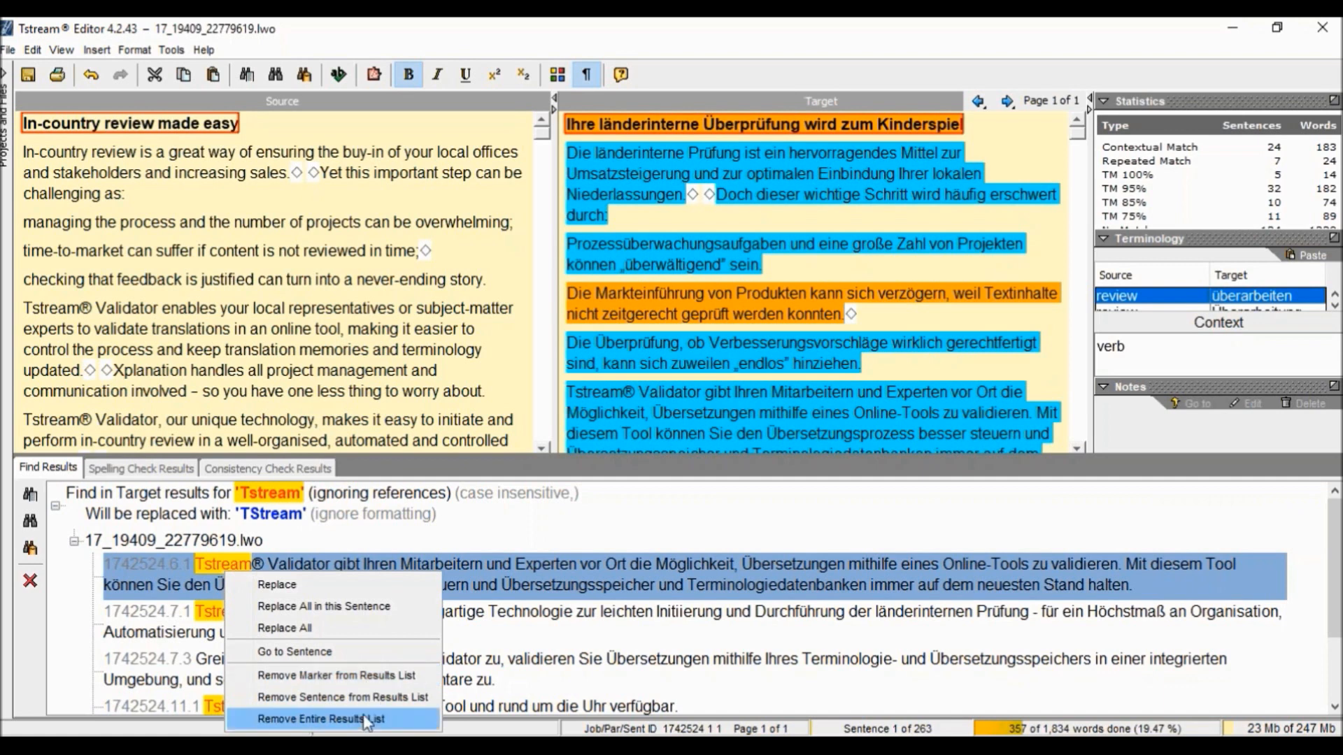
pyautogui.click(569, 633)
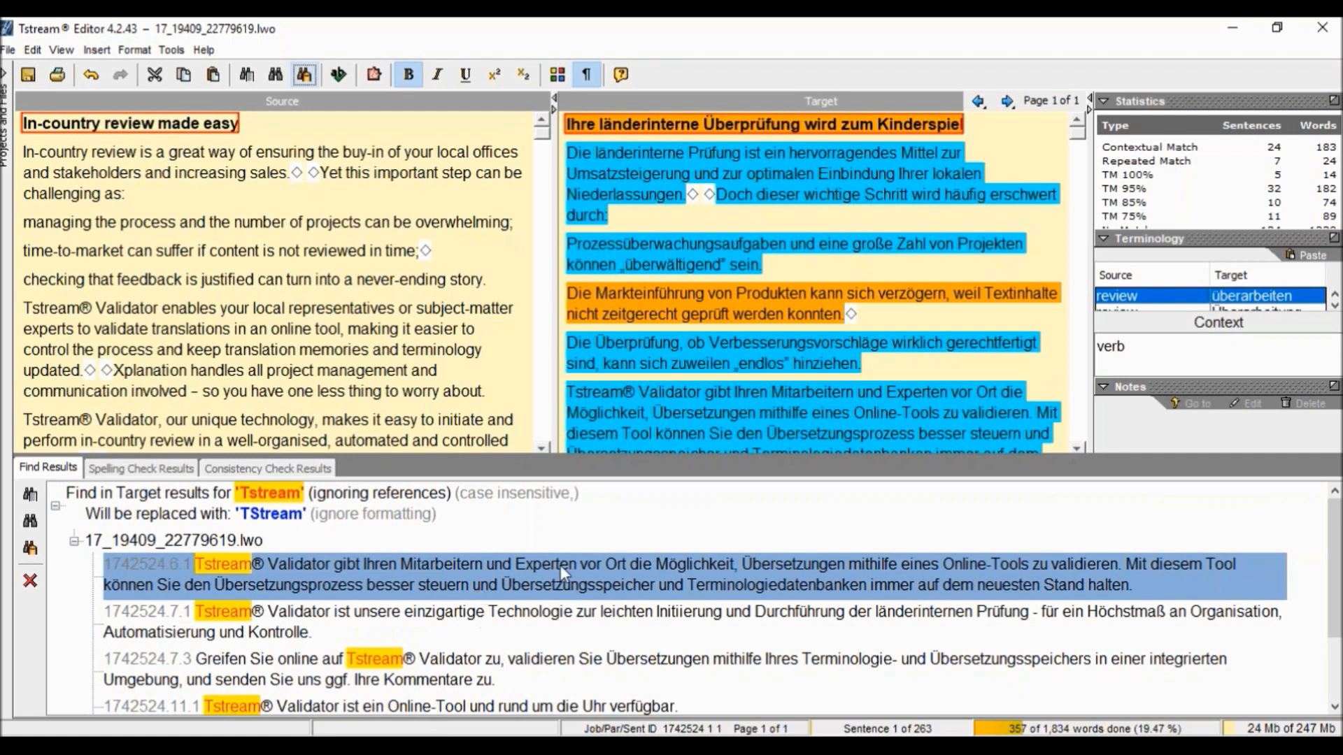
# - Leave the replace results and go back to the first sentence of the target text for editing
pyautogui.moveTo(1332, 546)
pyautogui.mouseDown()
pyautogui.moveTo(1335, 621)
pyautogui.moveTo(1336, 549)
pyautogui.mouseUp()
pyautogui.rightClick(660, 125)
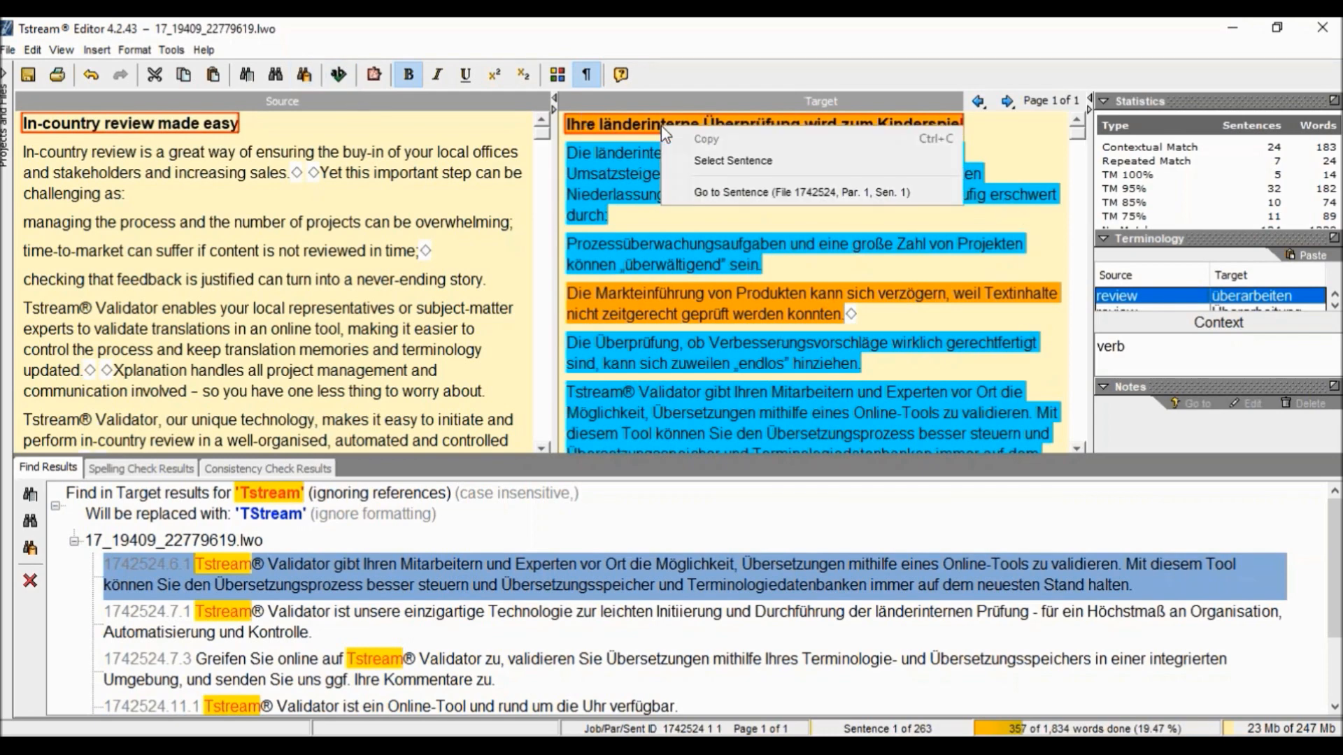
pyautogui.click(731, 195)
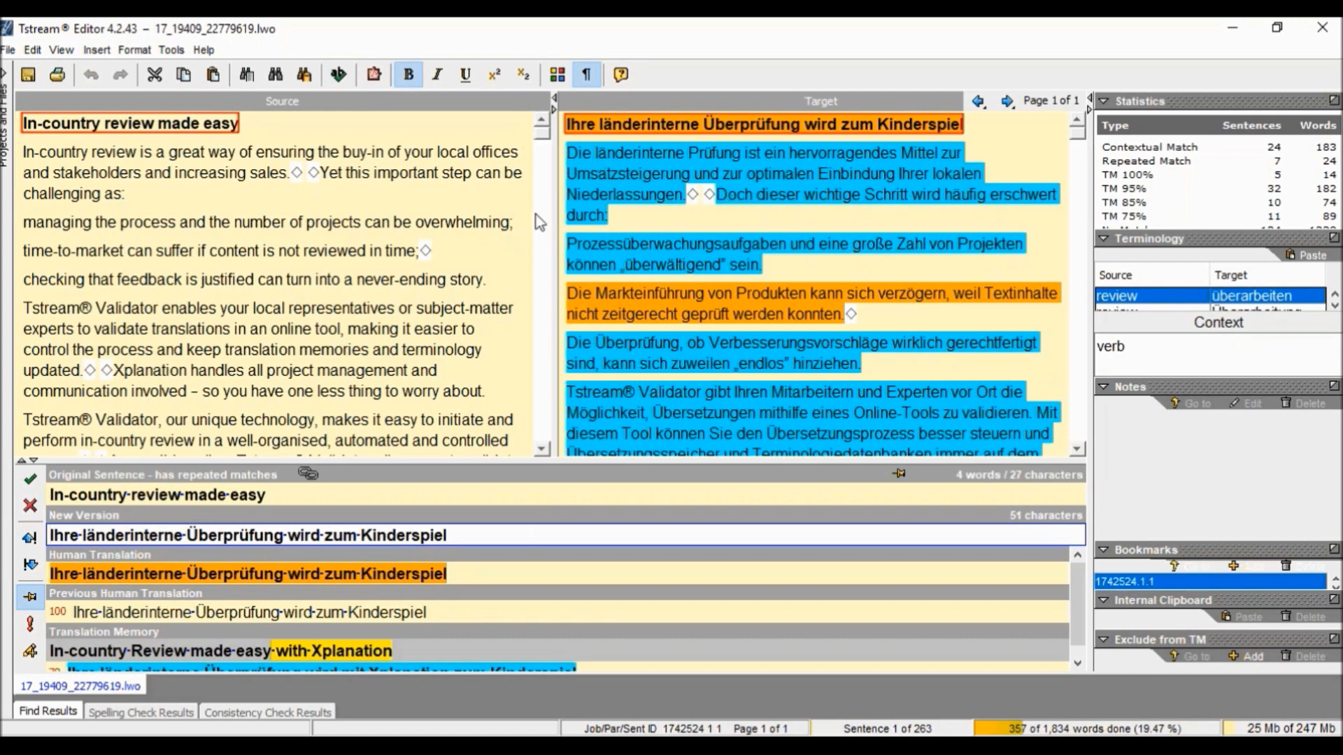
# - Run a spelling check on the translation and look through its results
pyautogui.click(183, 713)
pyautogui.click(30, 494)
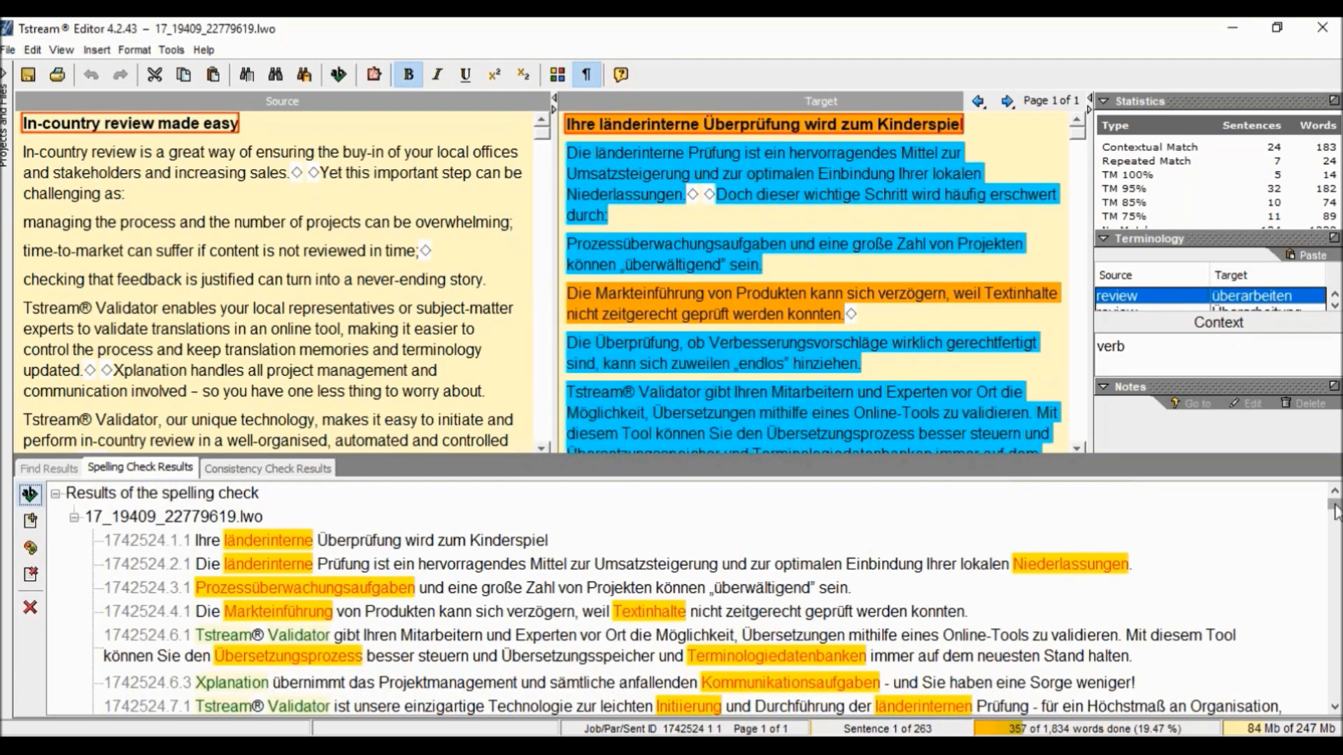
pyautogui.moveTo(1335, 512)
pyautogui.mouseDown()
pyautogui.moveTo(1337, 549)
pyautogui.moveTo(1337, 509)
pyautogui.mouseUp()
# - Open the flagged second sentence from the spelling results, and return to the results to open the first sentence containing "länderinterne"
pyautogui.doubleClick(976, 566)
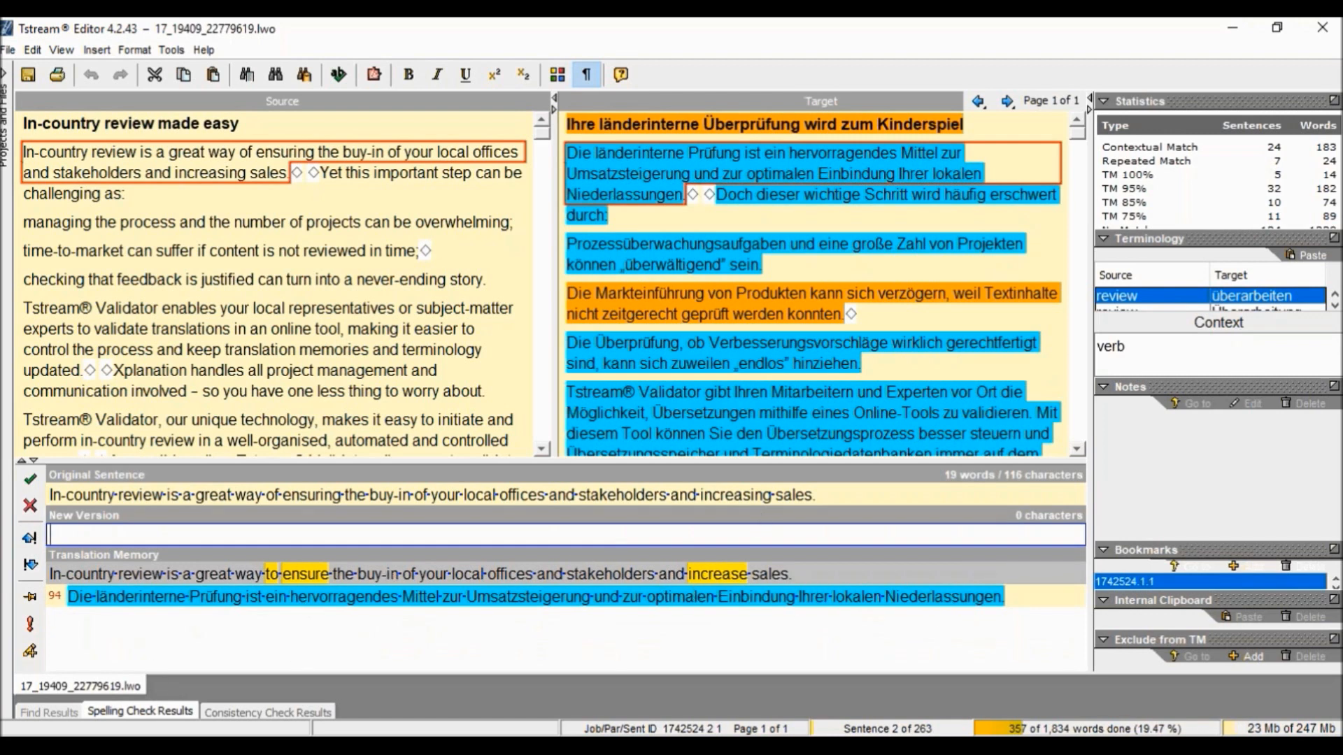
pyautogui.click(165, 714)
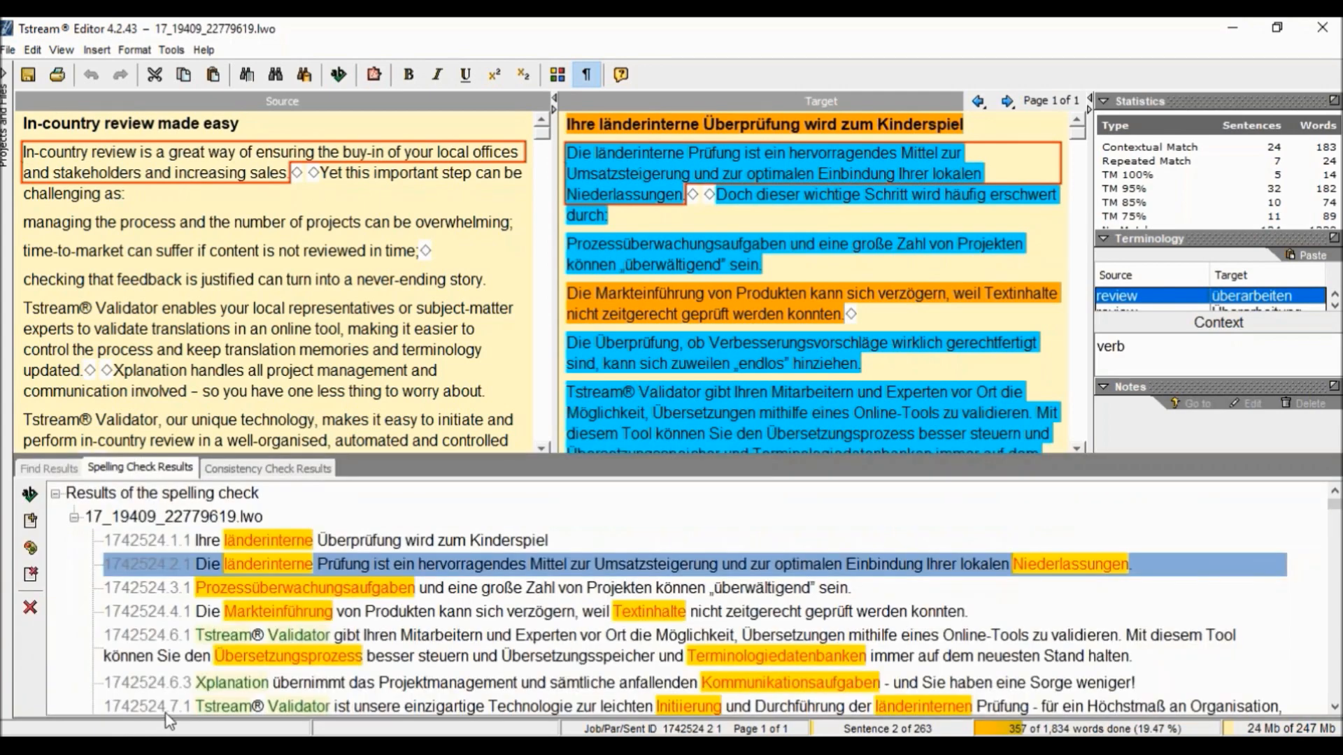
pyautogui.doubleClick(309, 540)
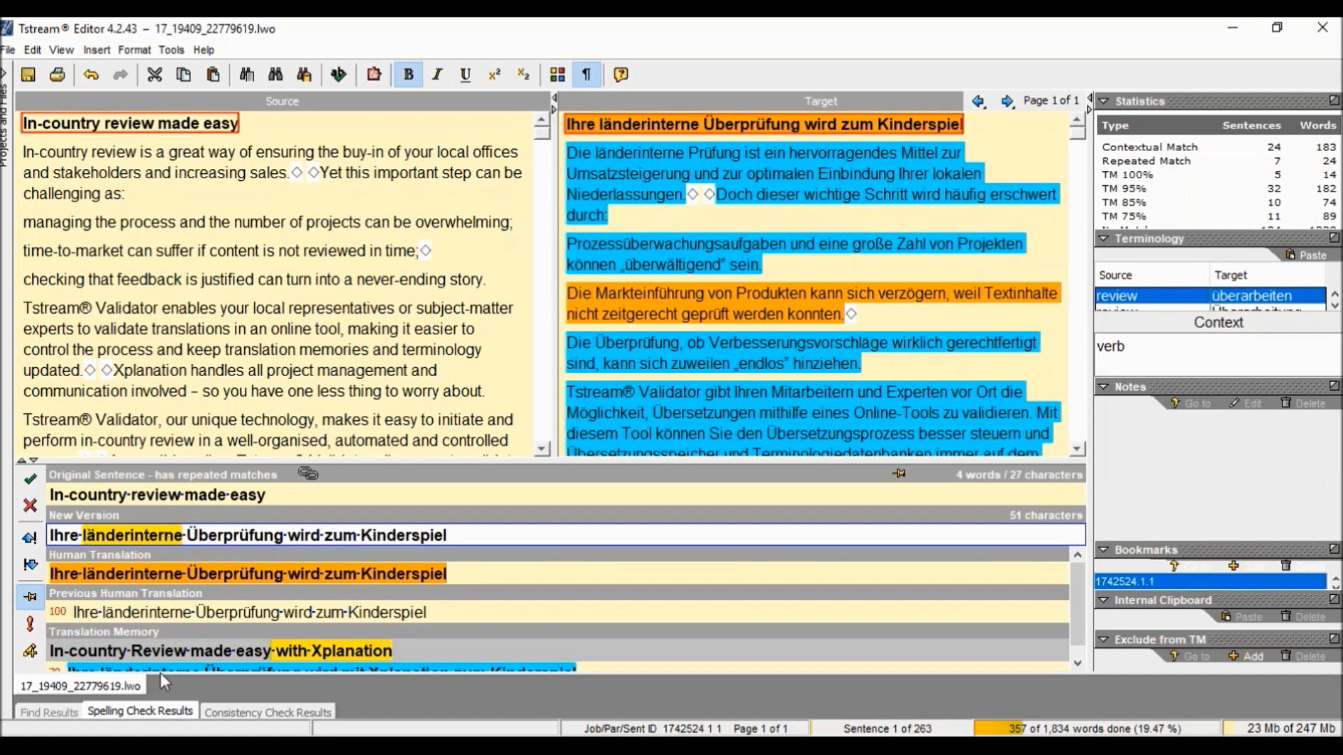
# - Ignore the flagged word "länderinterne" in all sentences of the spelling check results
pyautogui.click(143, 711)
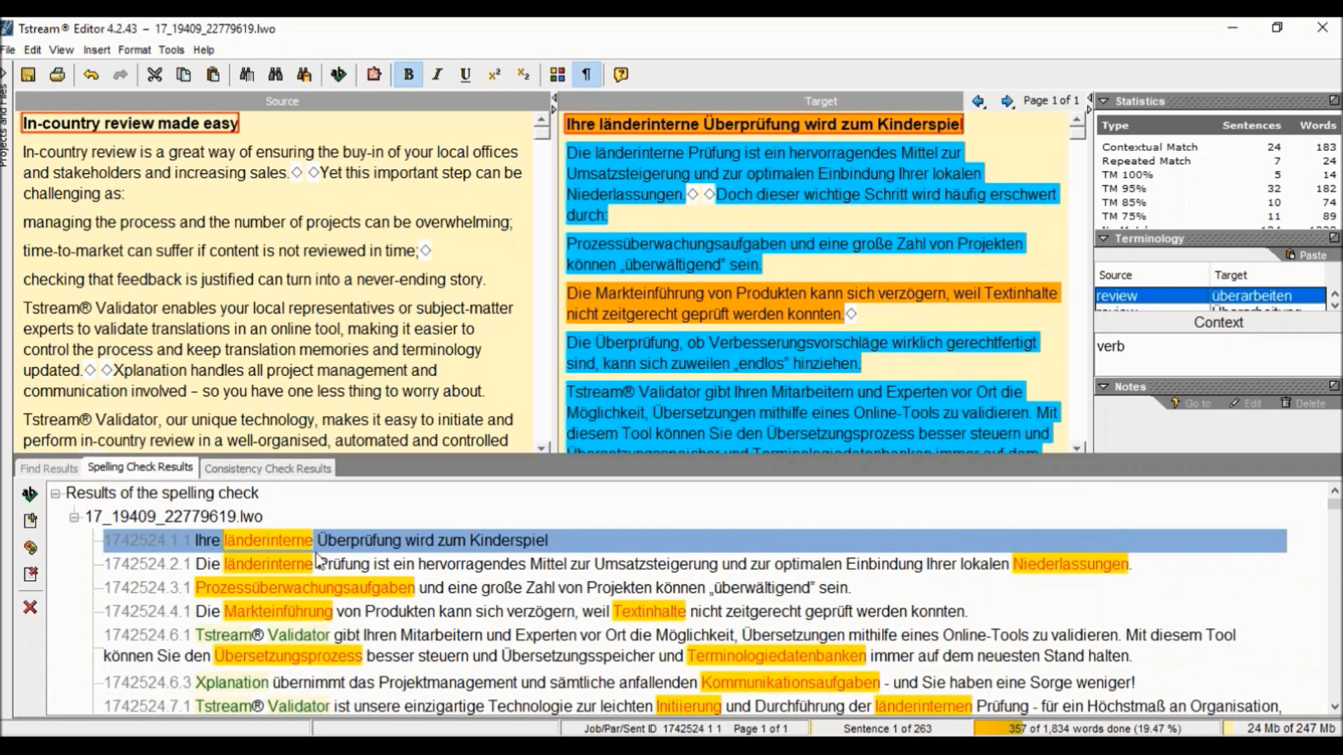
pyautogui.rightClick(286, 540)
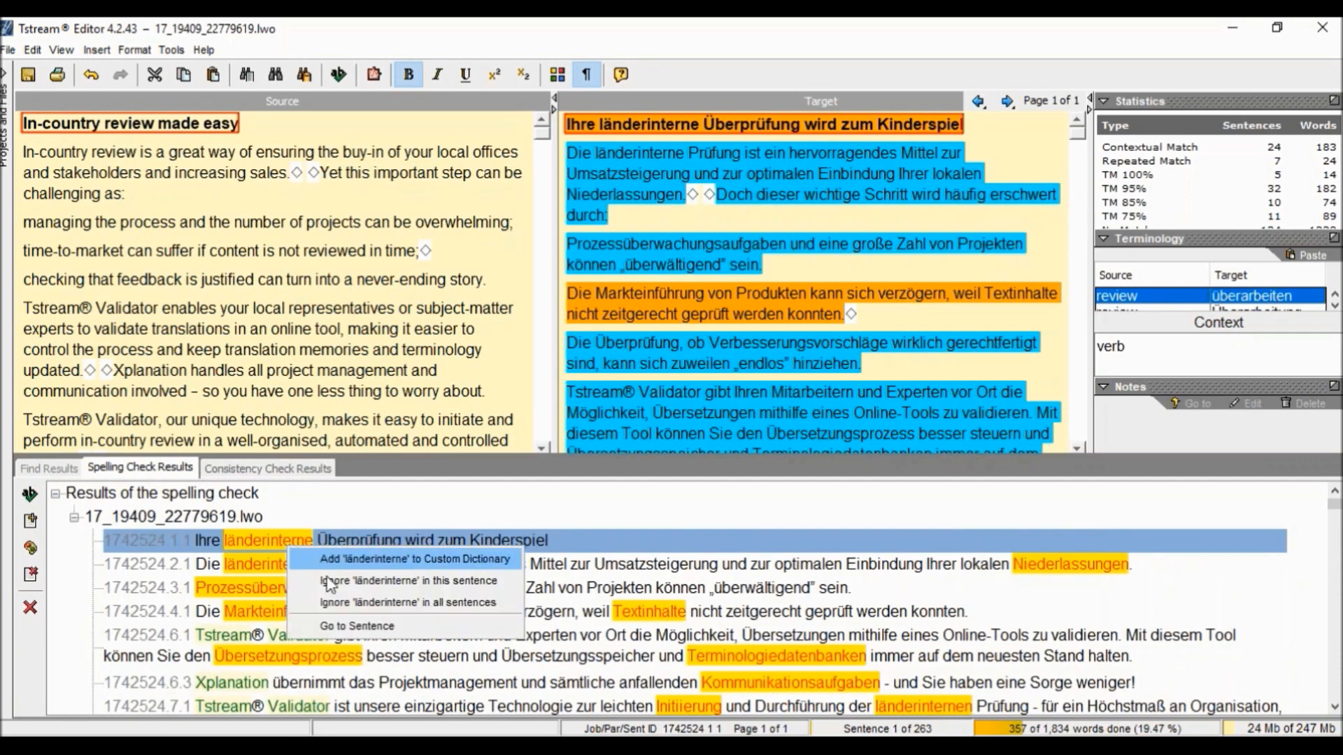
pyautogui.click(344, 603)
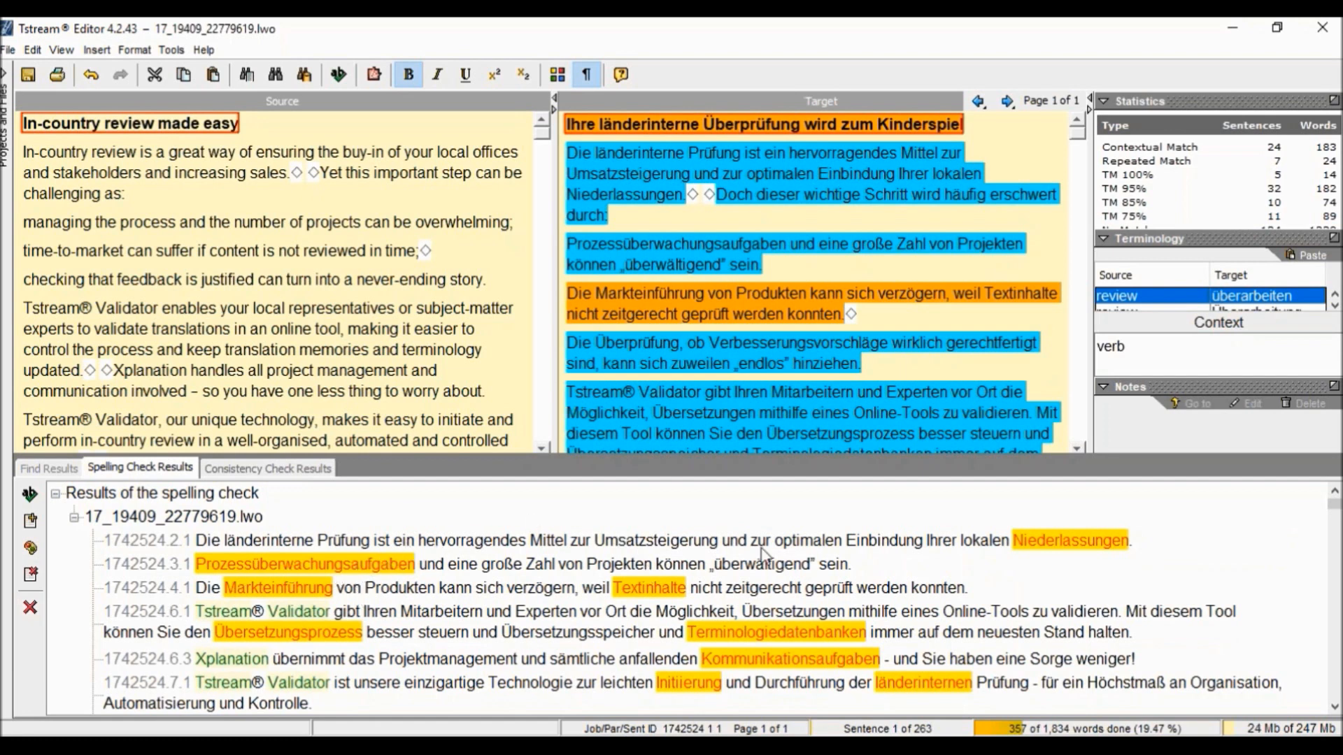
# - Add "Niederlassungen" to the German custom dictionary and review the dictionary's word list
pyautogui.rightClick(1057, 551)
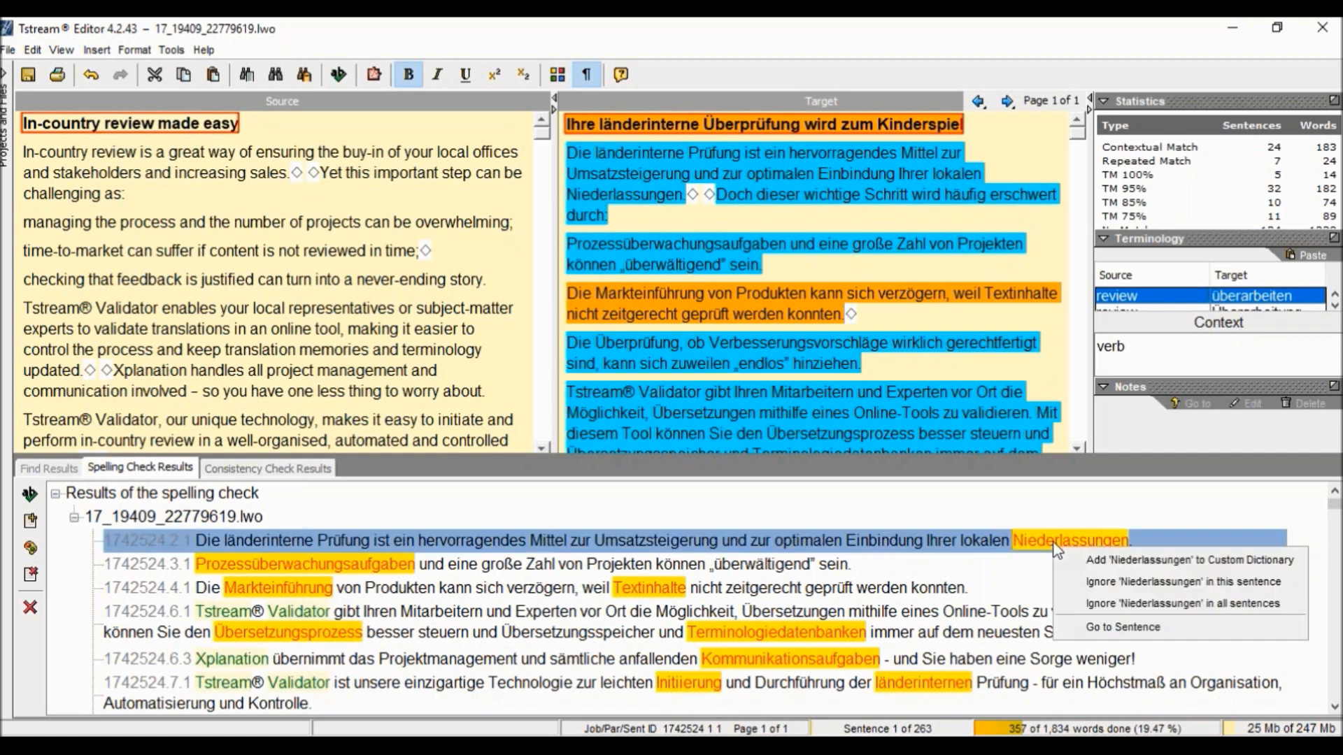
pyautogui.click(1095, 565)
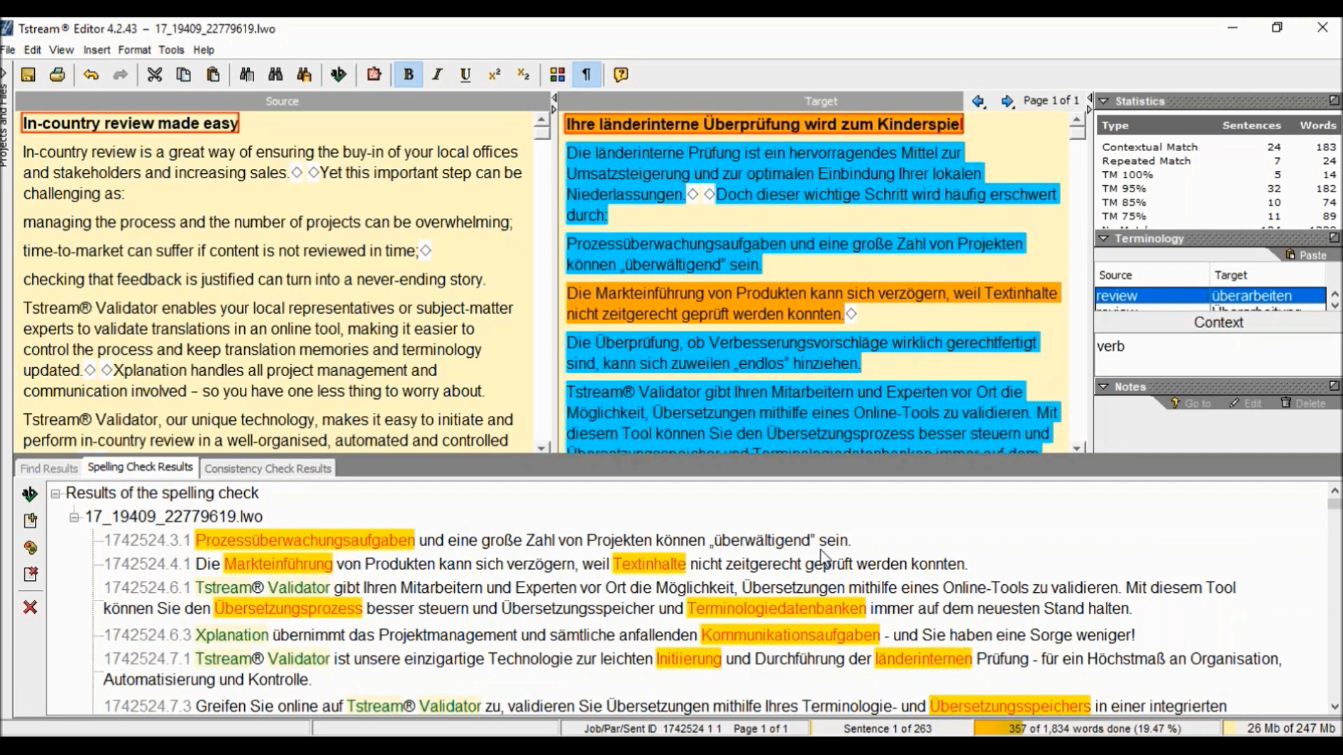
pyautogui.click(30, 578)
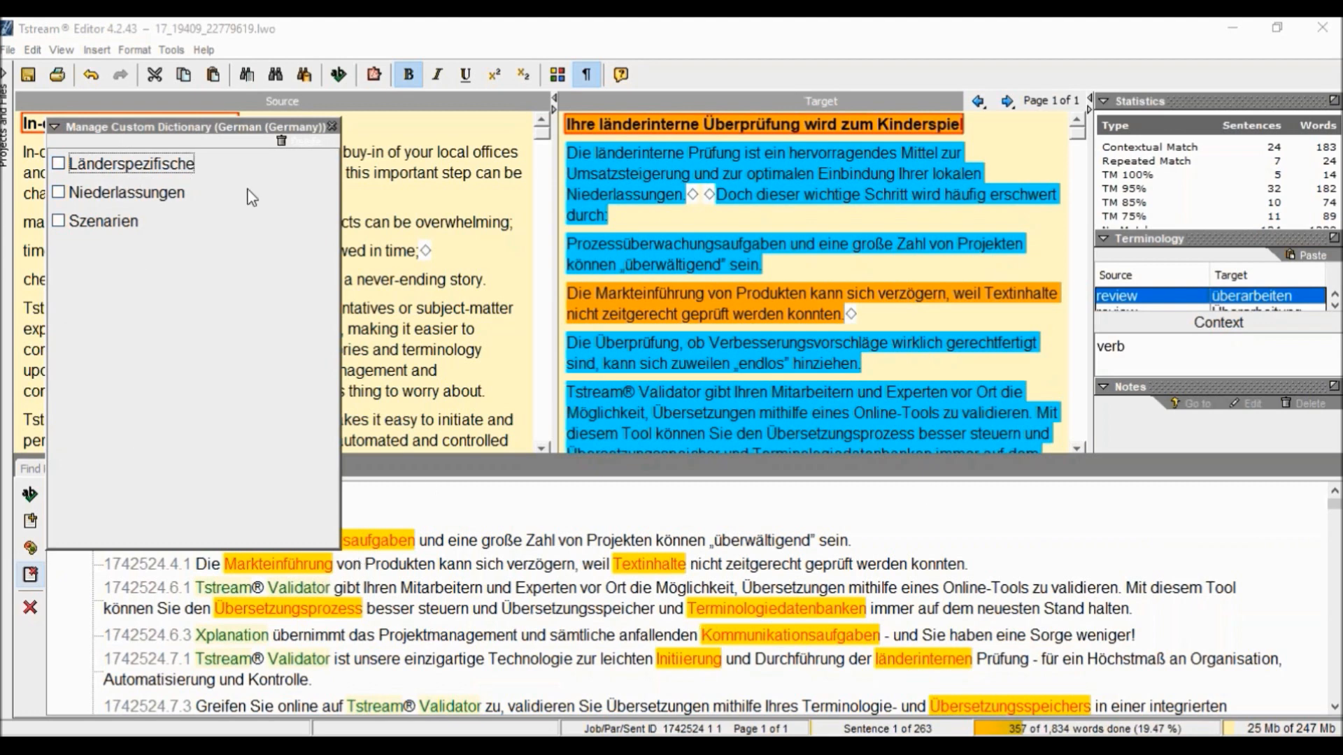
pyautogui.click(333, 126)
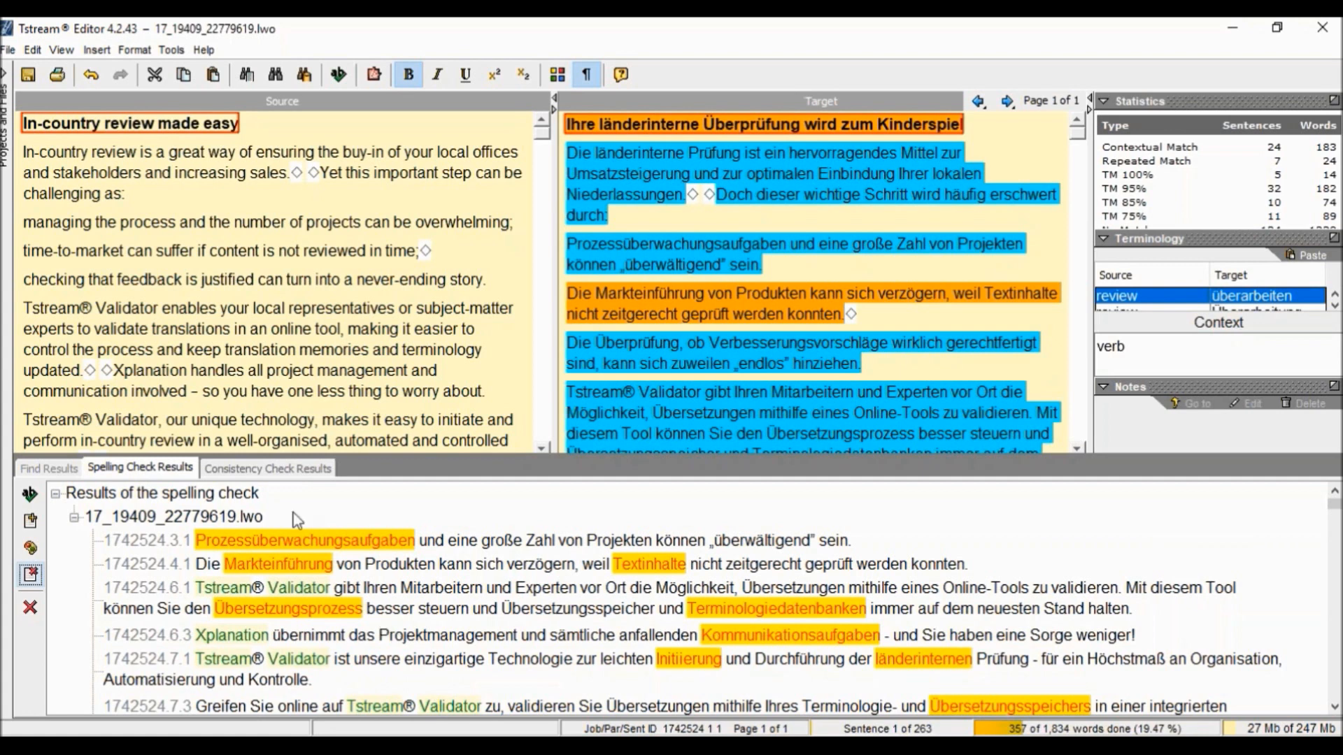
# - Run a consistency check with the predefined German (Germany) set, including results for locked segments
pyautogui.click(260, 474)
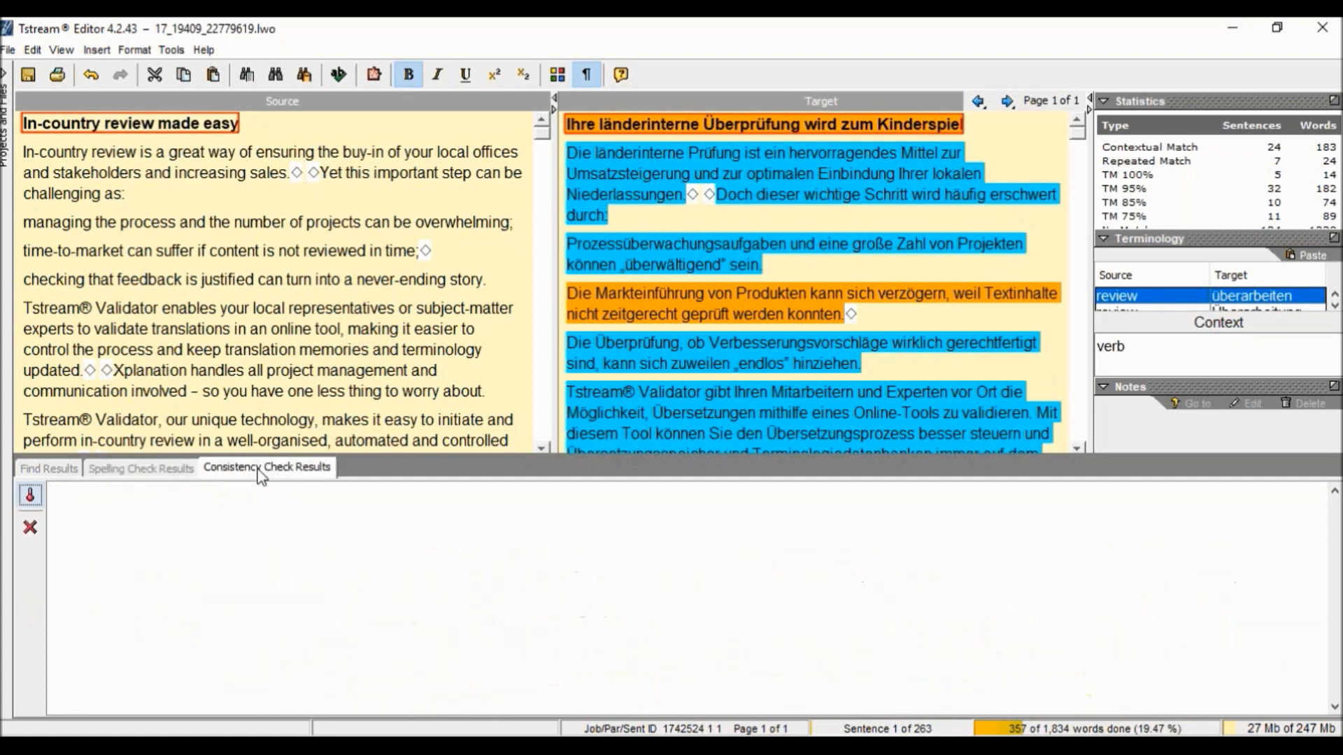
pyautogui.click(29, 497)
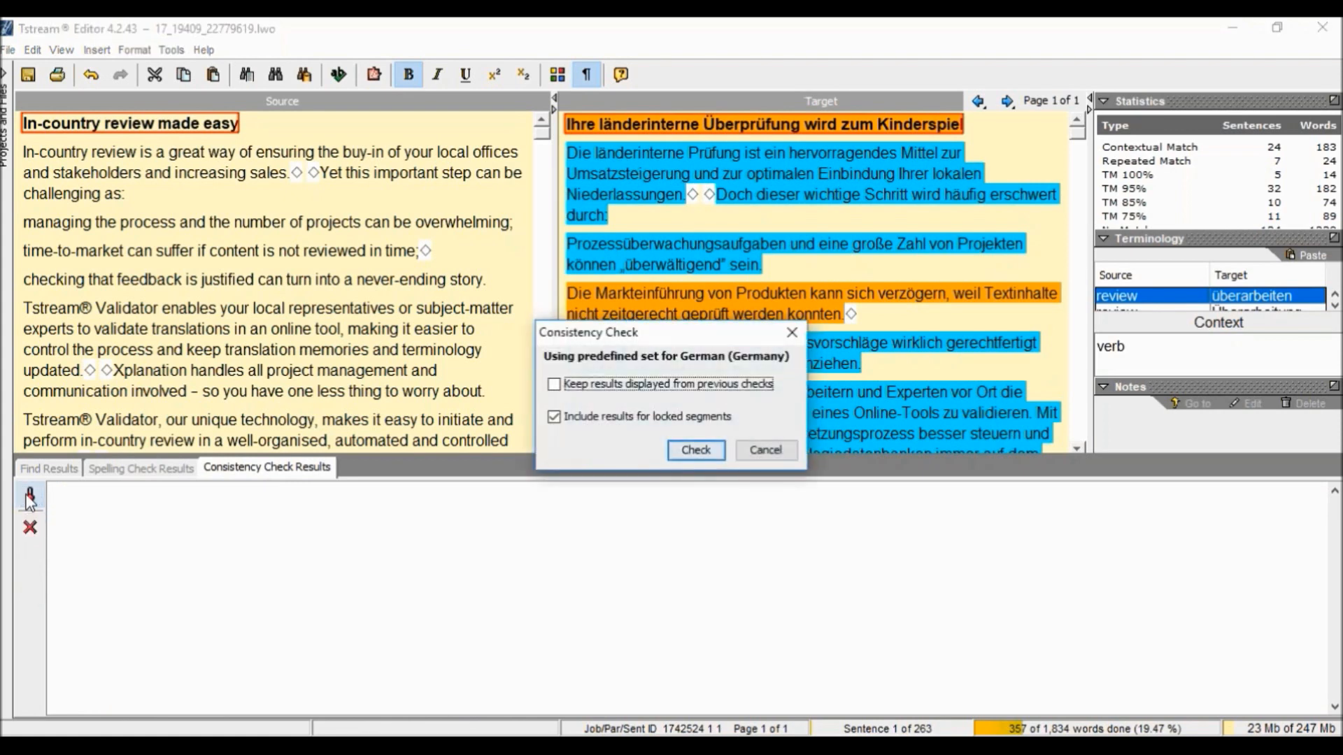
pyautogui.click(694, 449)
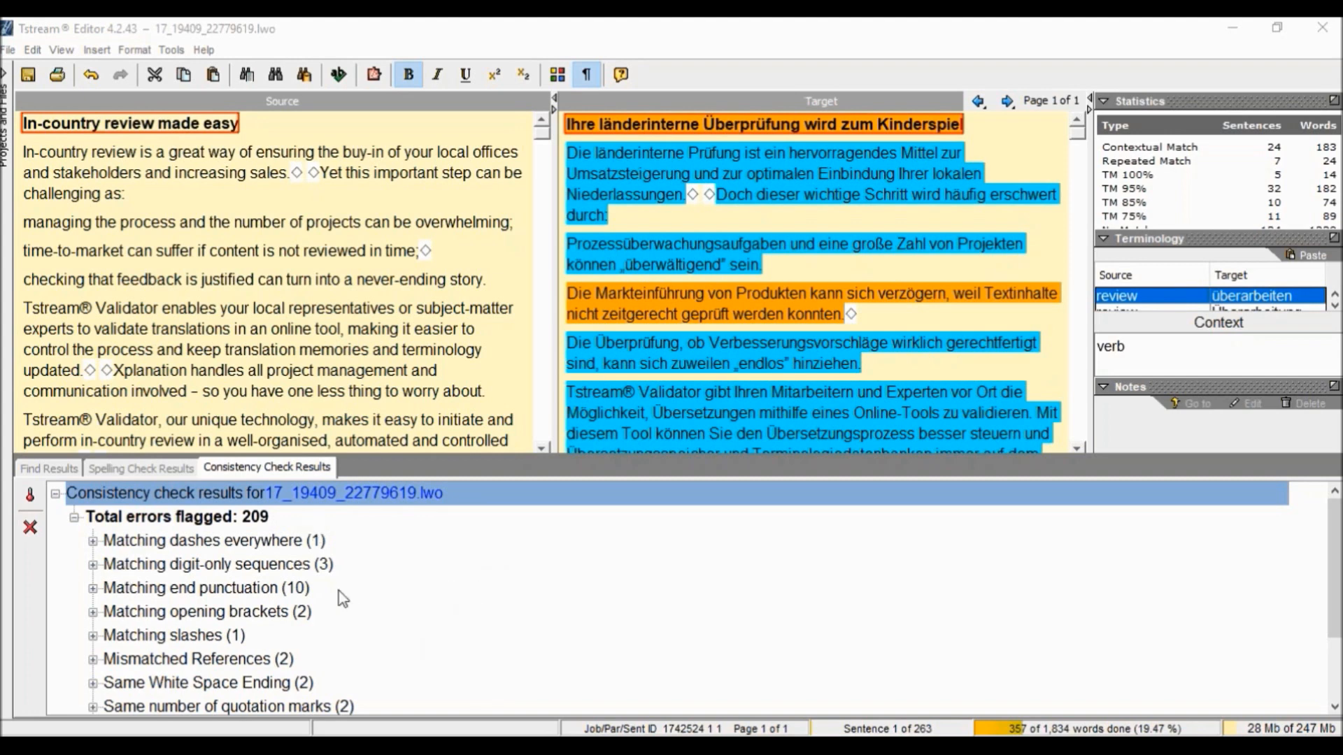
# - Examine the consistency errors flagged for matching dashes and for matching digit-only sequences, going through each digit-sequence entry
pyautogui.click(93, 542)
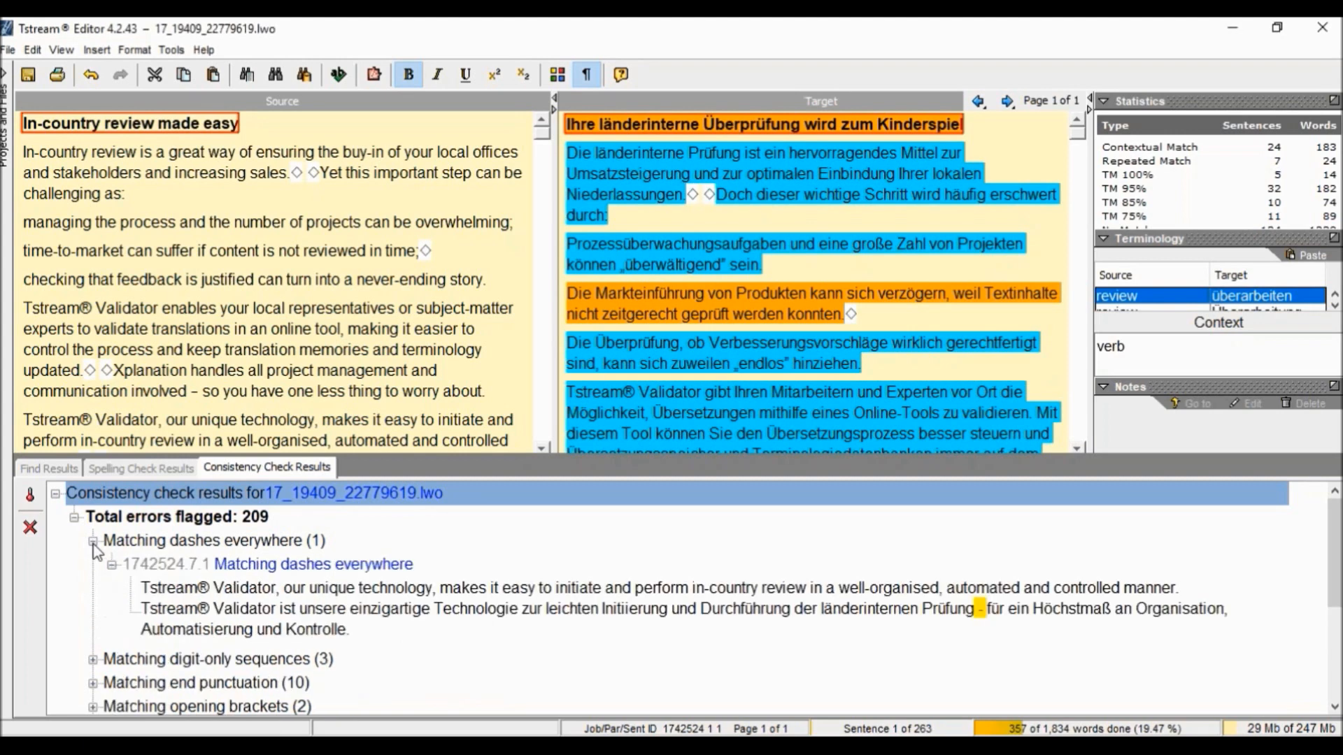
pyautogui.click(93, 542)
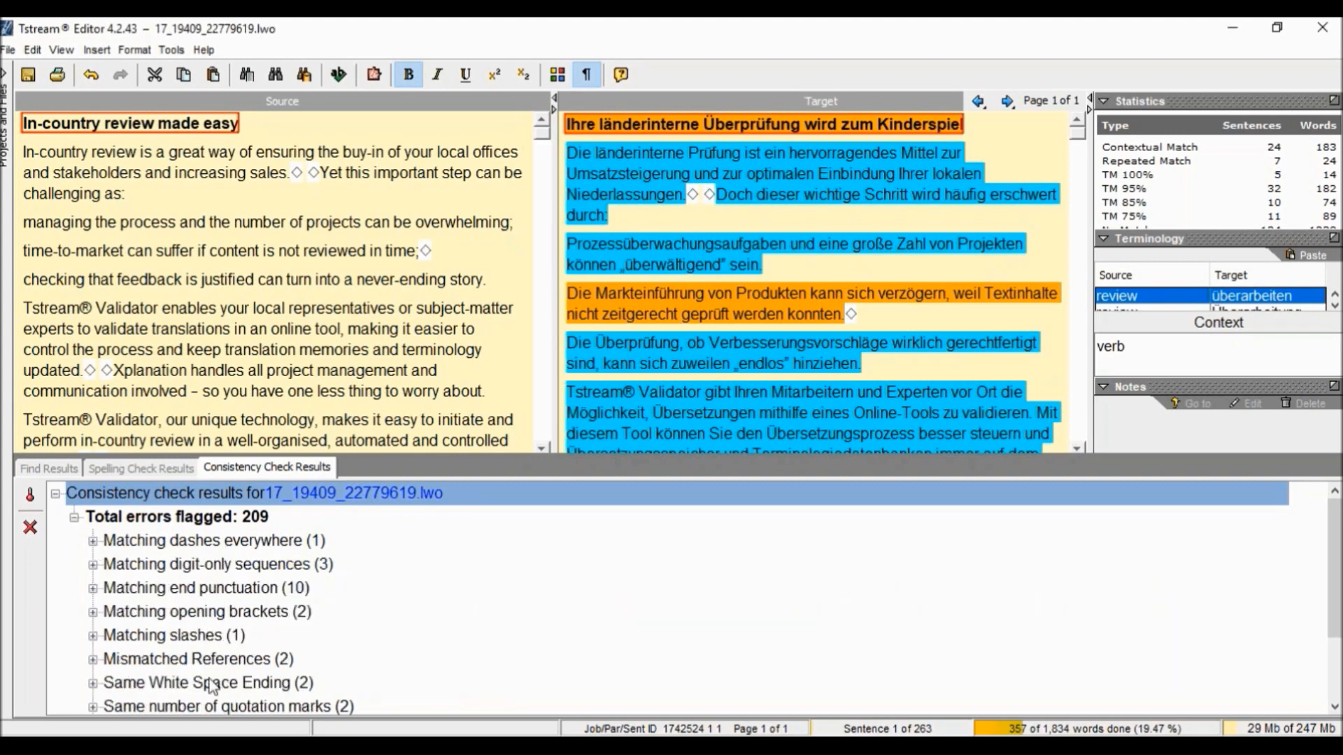
pyautogui.click(93, 542)
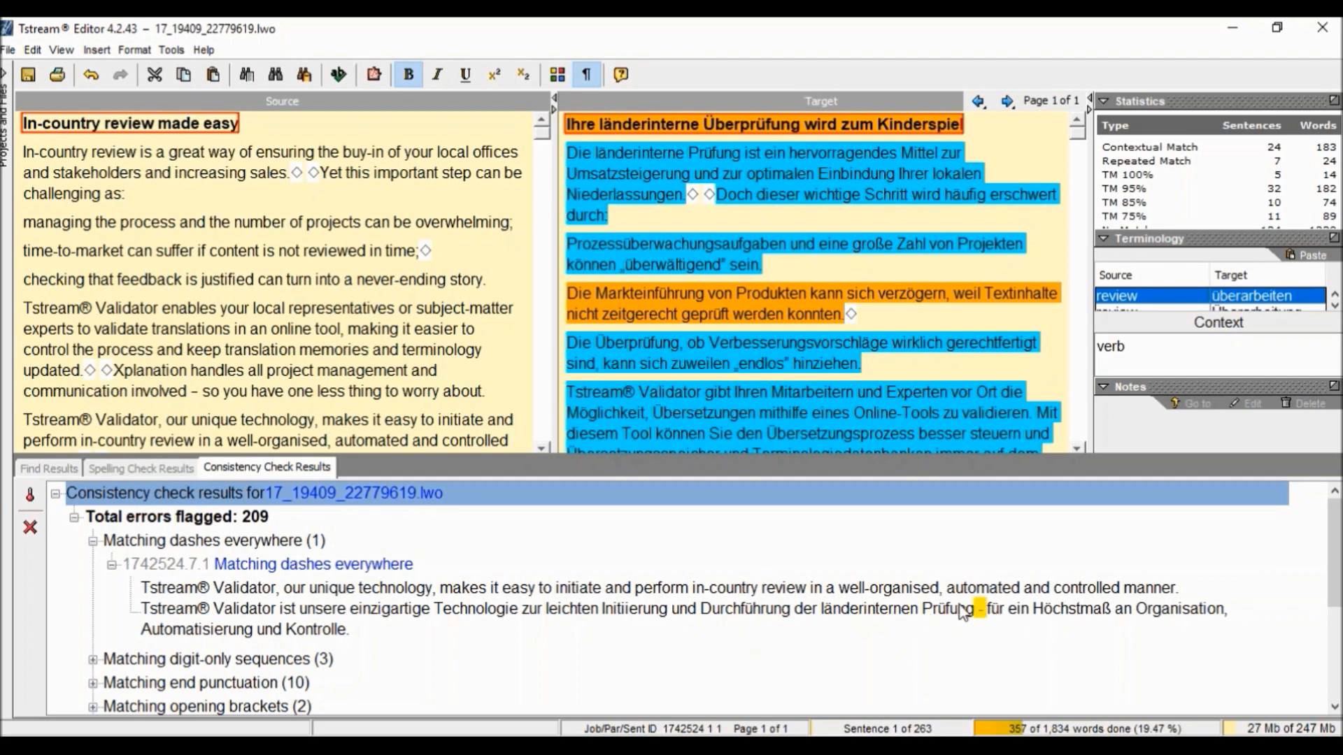
pyautogui.click(93, 542)
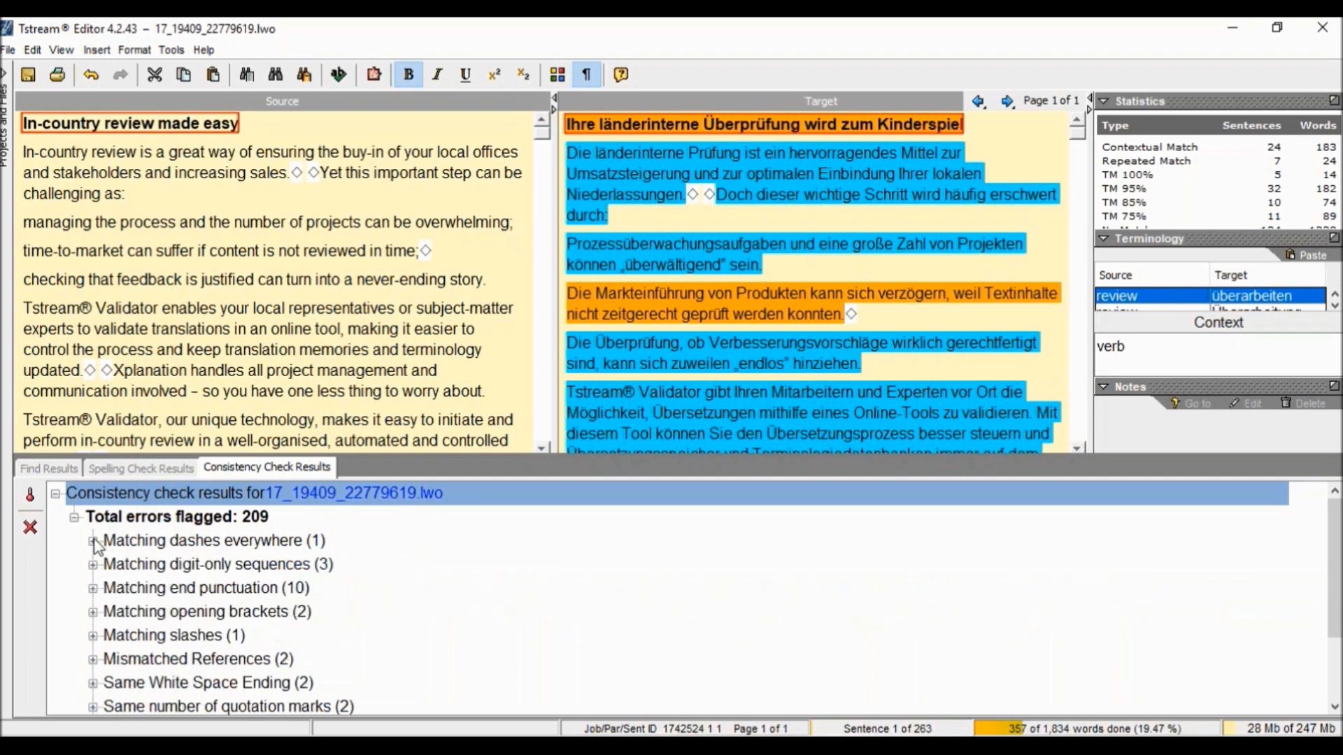
pyautogui.click(93, 565)
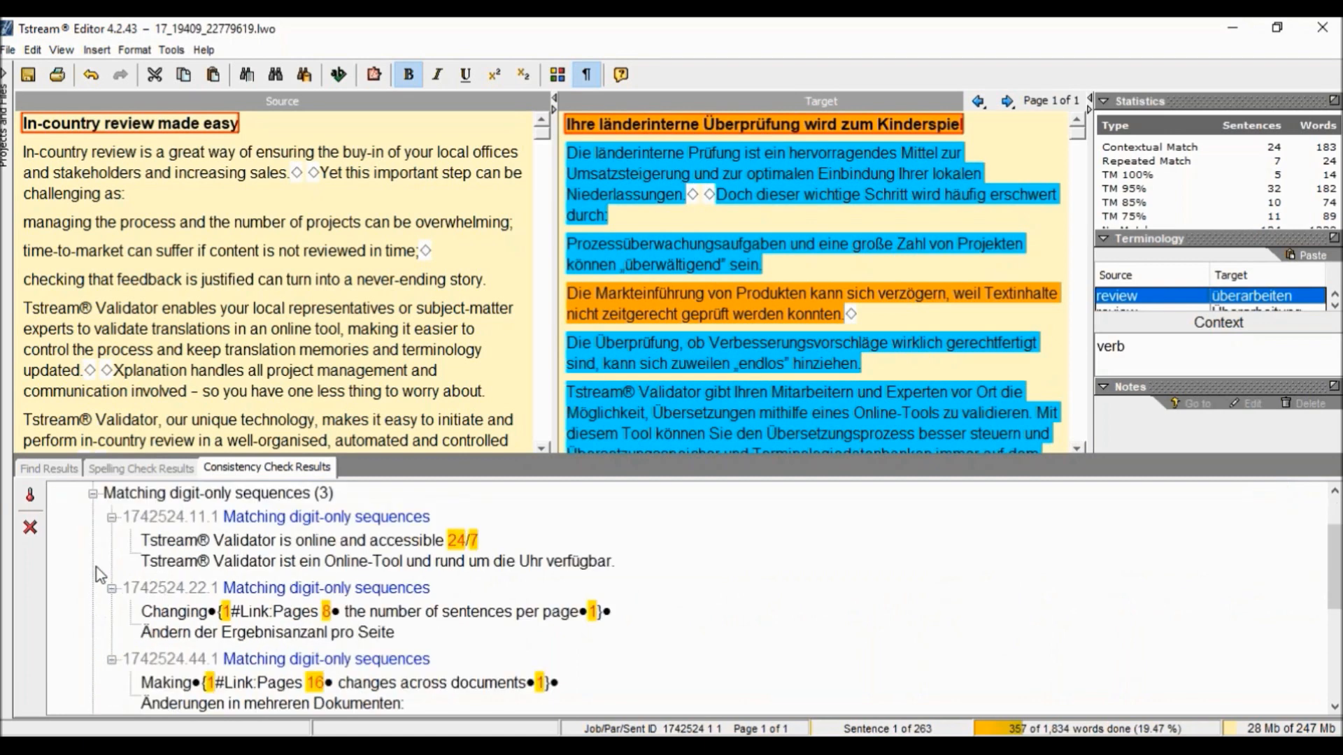
pyautogui.click(477, 571)
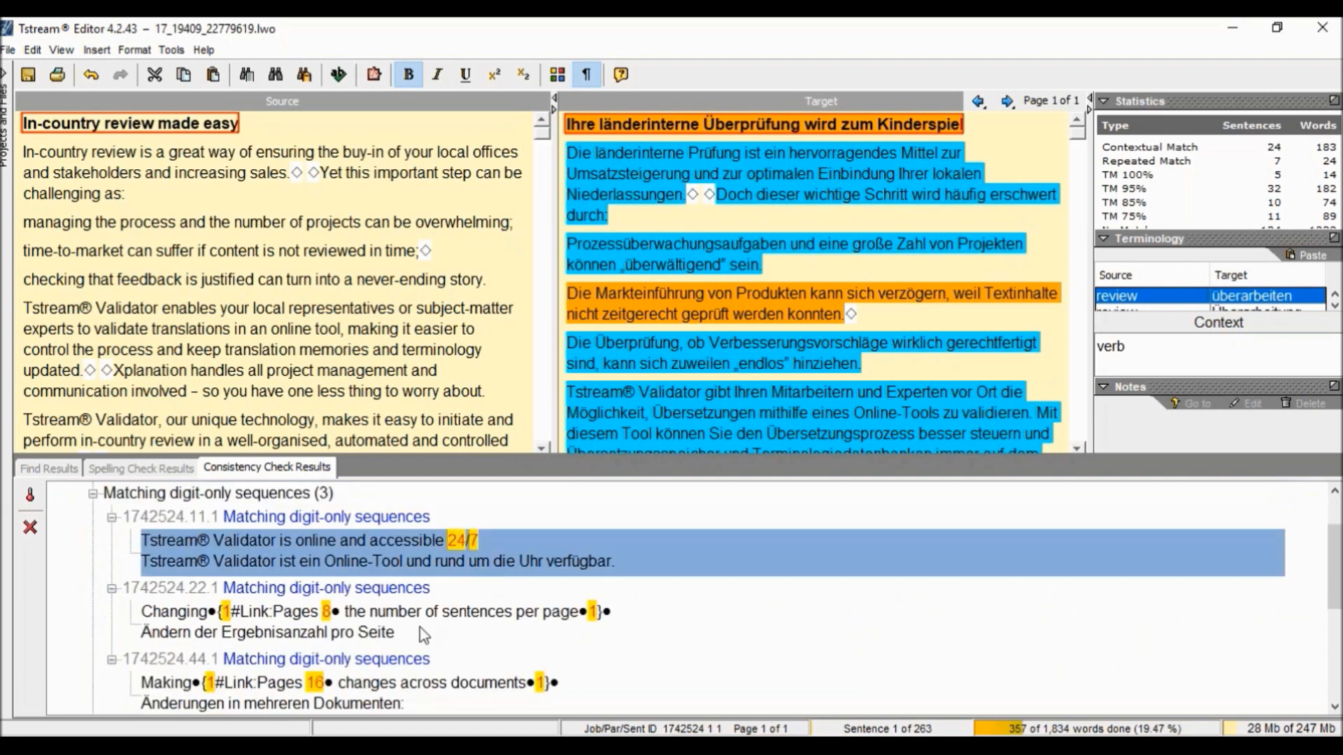
pyautogui.click(352, 640)
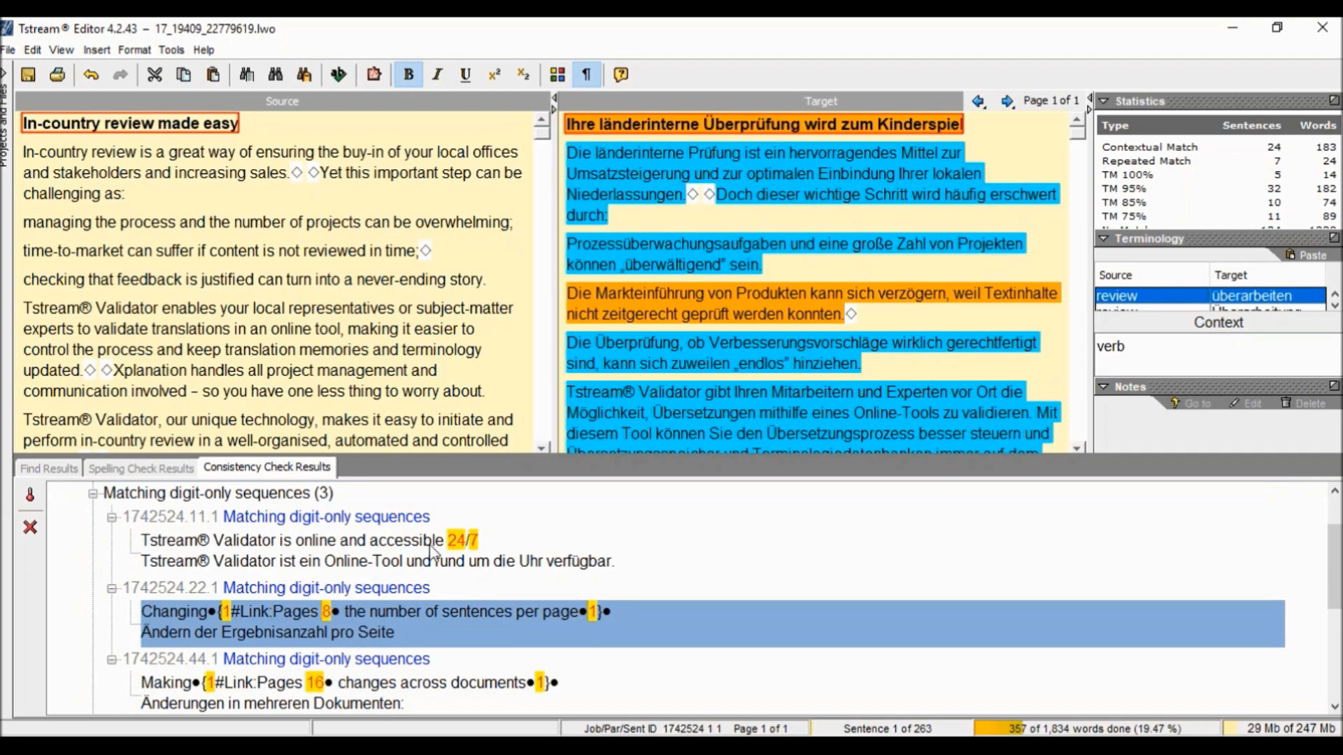
pyautogui.click(369, 691)
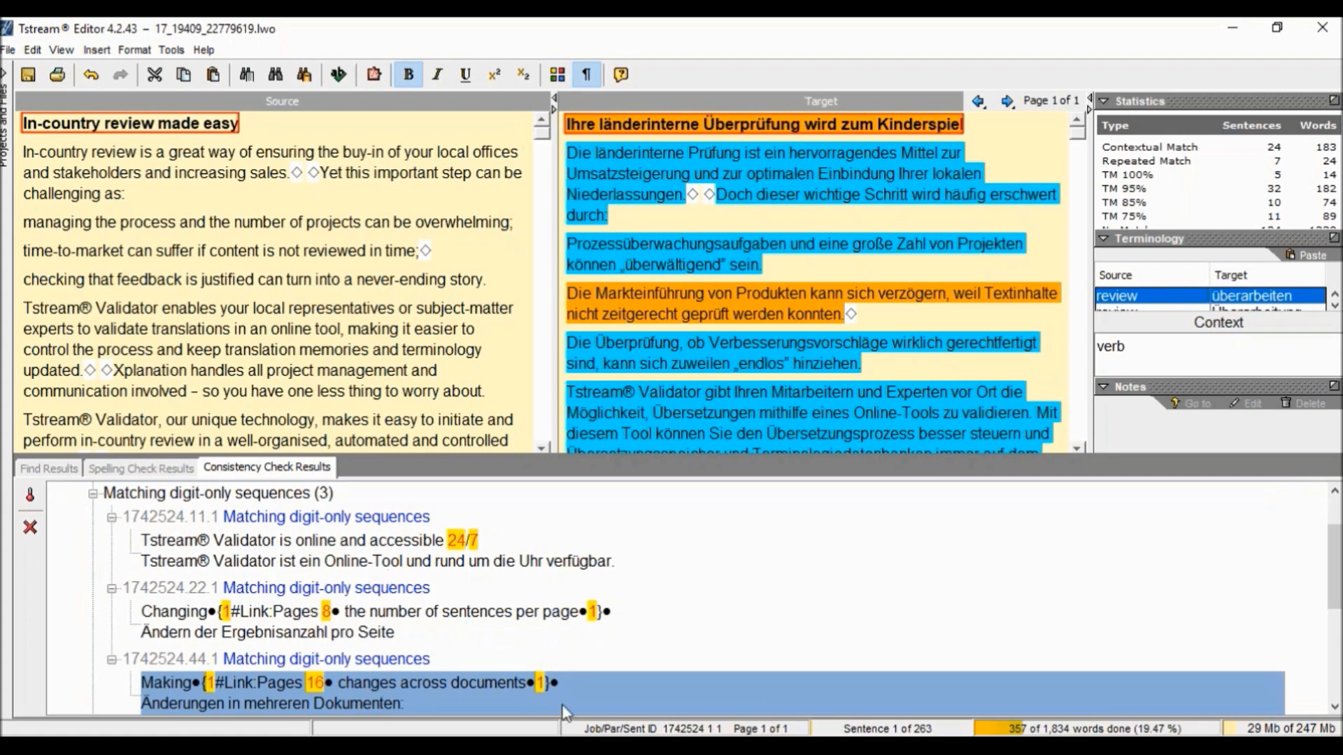
pyautogui.click(93, 494)
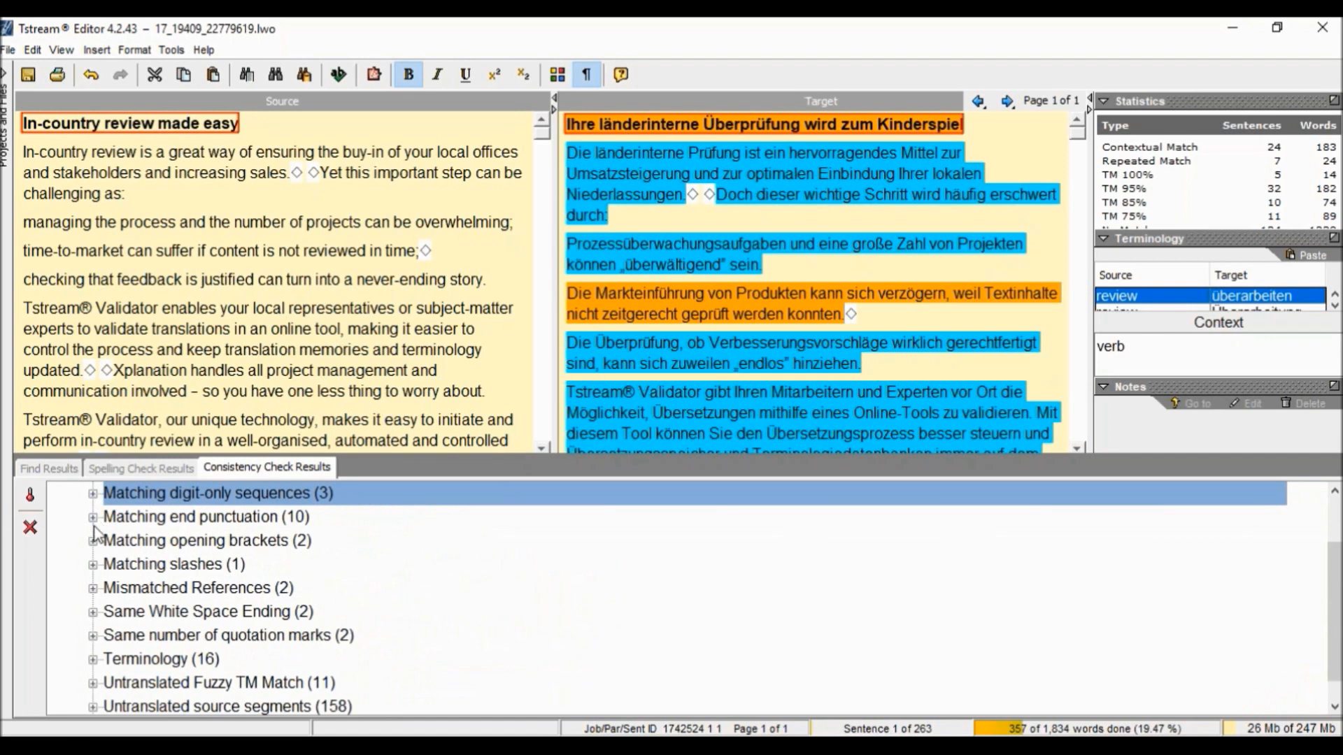
# - Examine the consistency errors for end punctuation, mismatched references and terminology, including the entry for the term "confirmation"
pyautogui.click(93, 518)
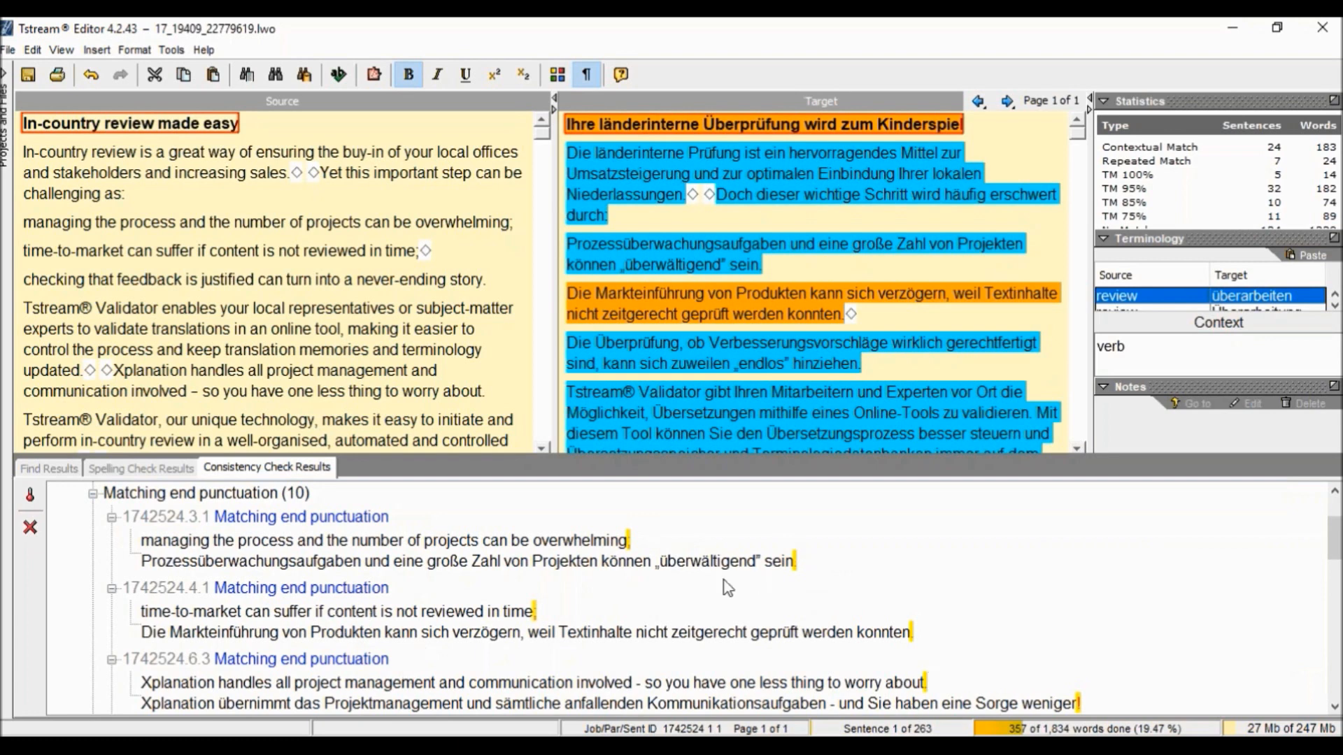
pyautogui.click(93, 496)
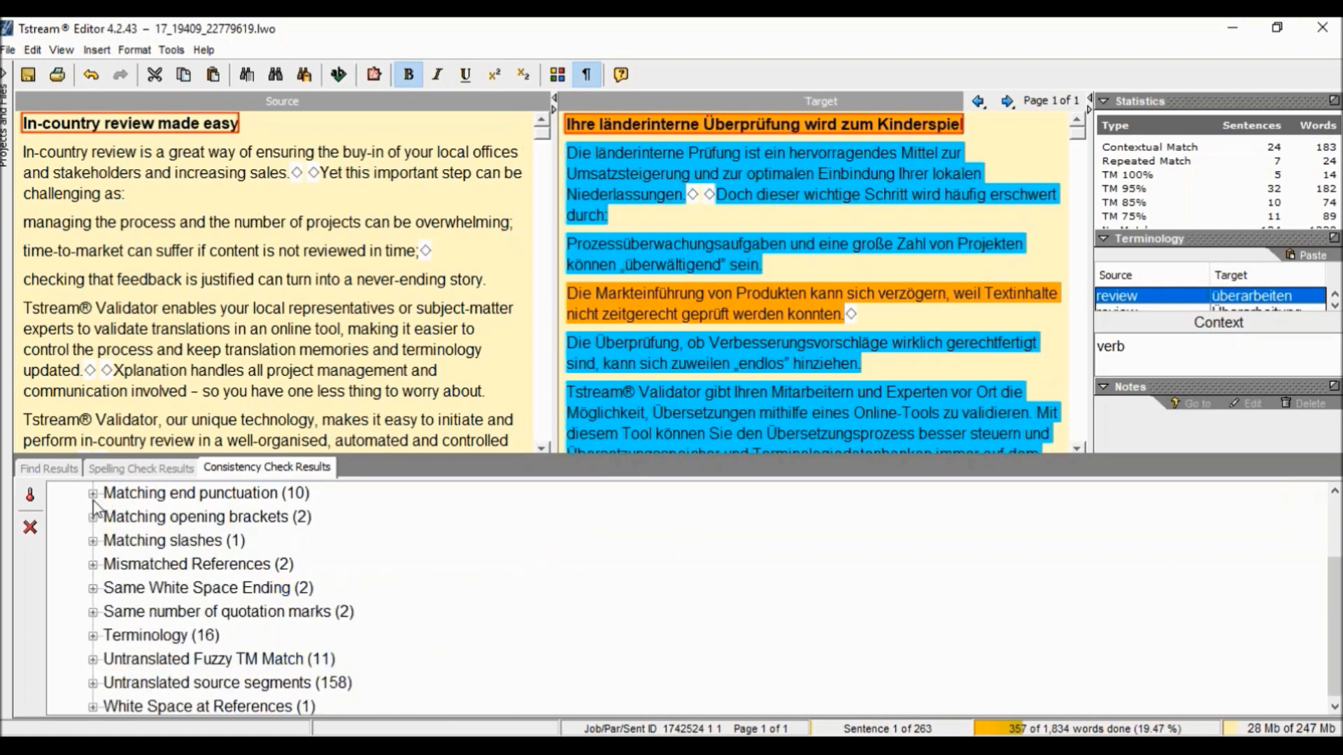
pyautogui.click(93, 565)
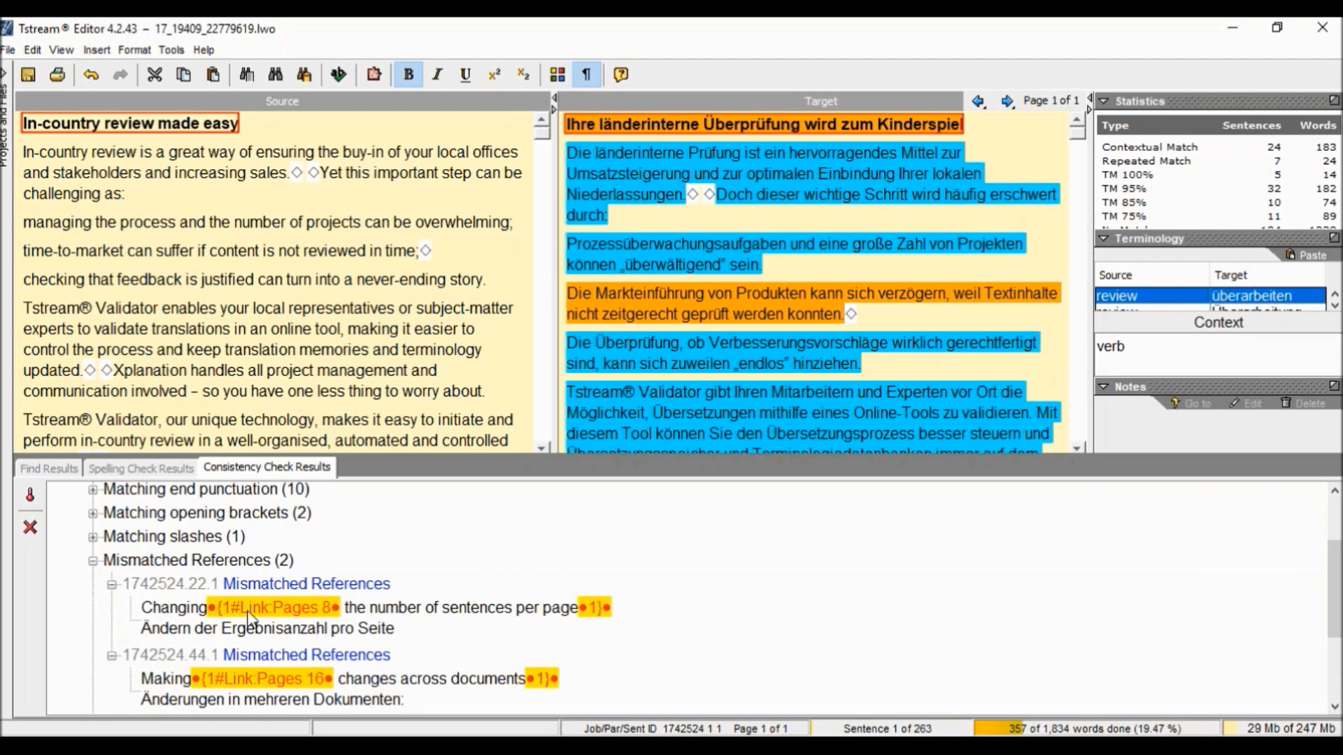
pyautogui.click(94, 562)
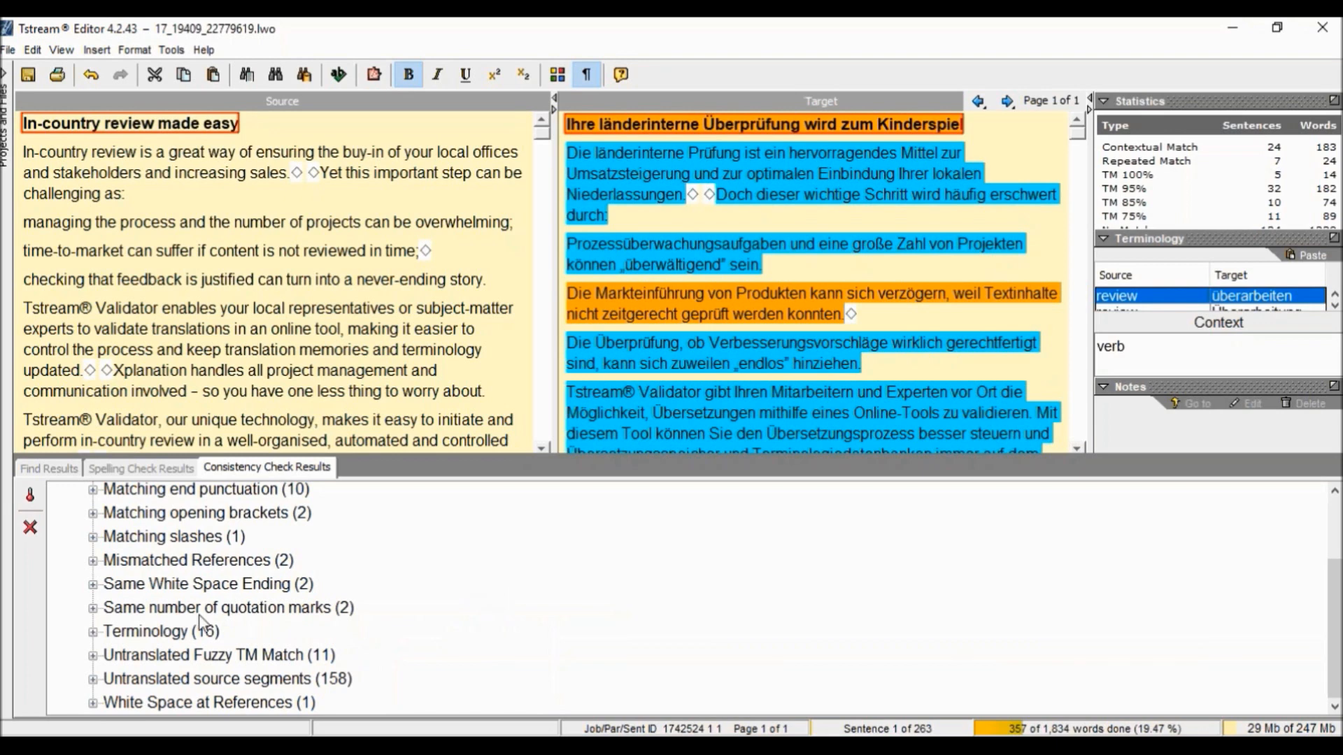
pyautogui.click(94, 632)
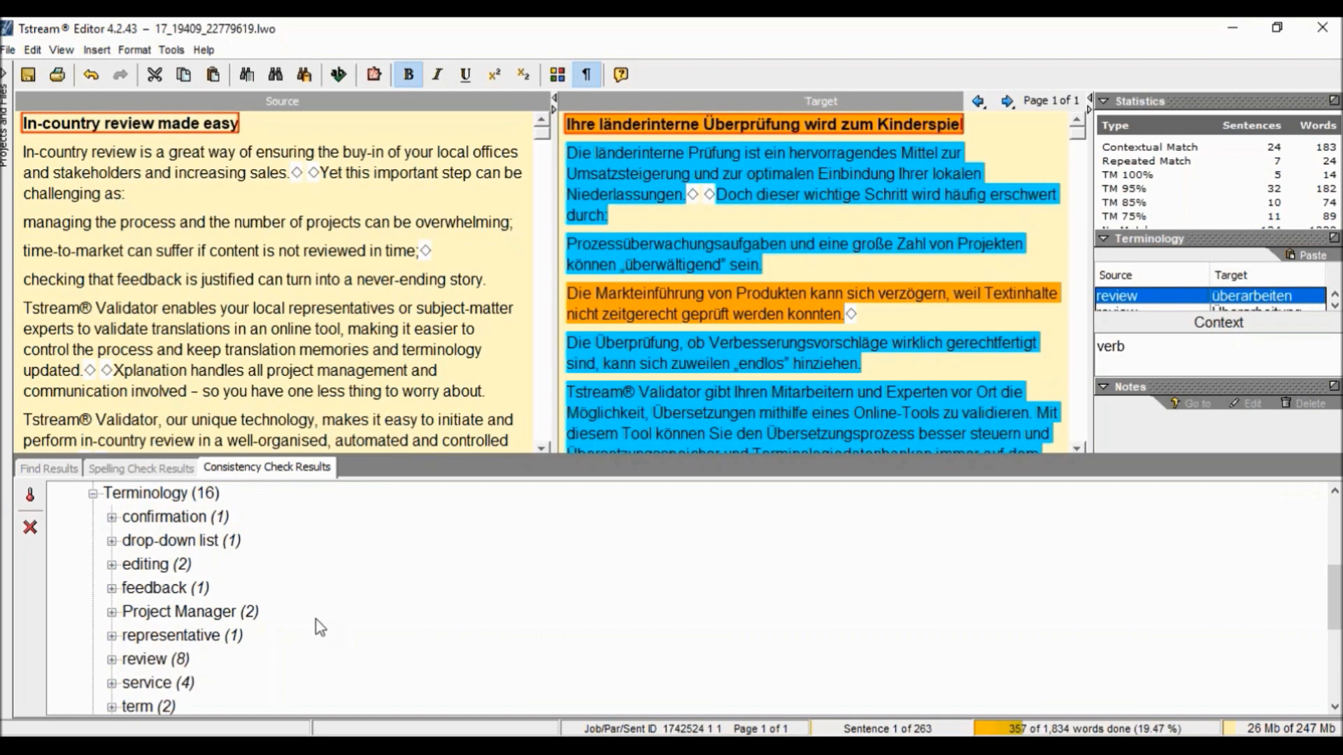
pyautogui.click(113, 518)
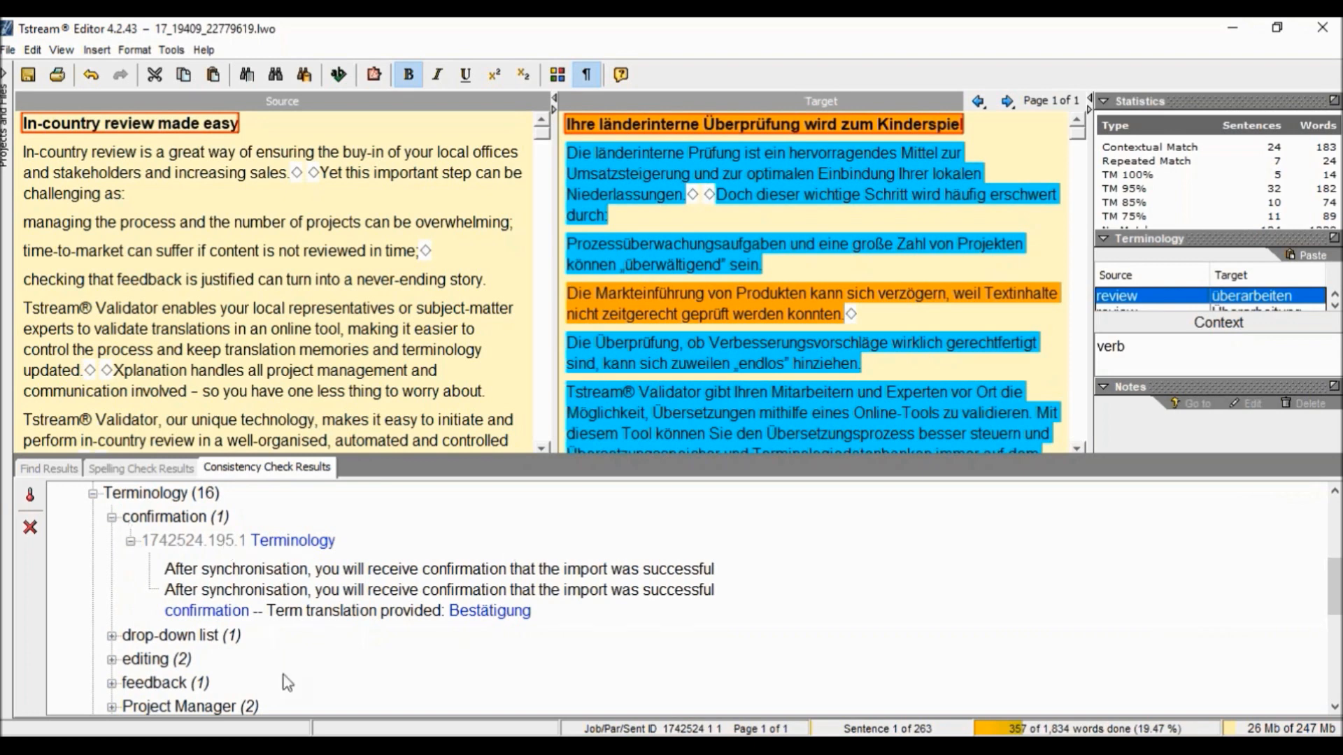
pyautogui.click(111, 519)
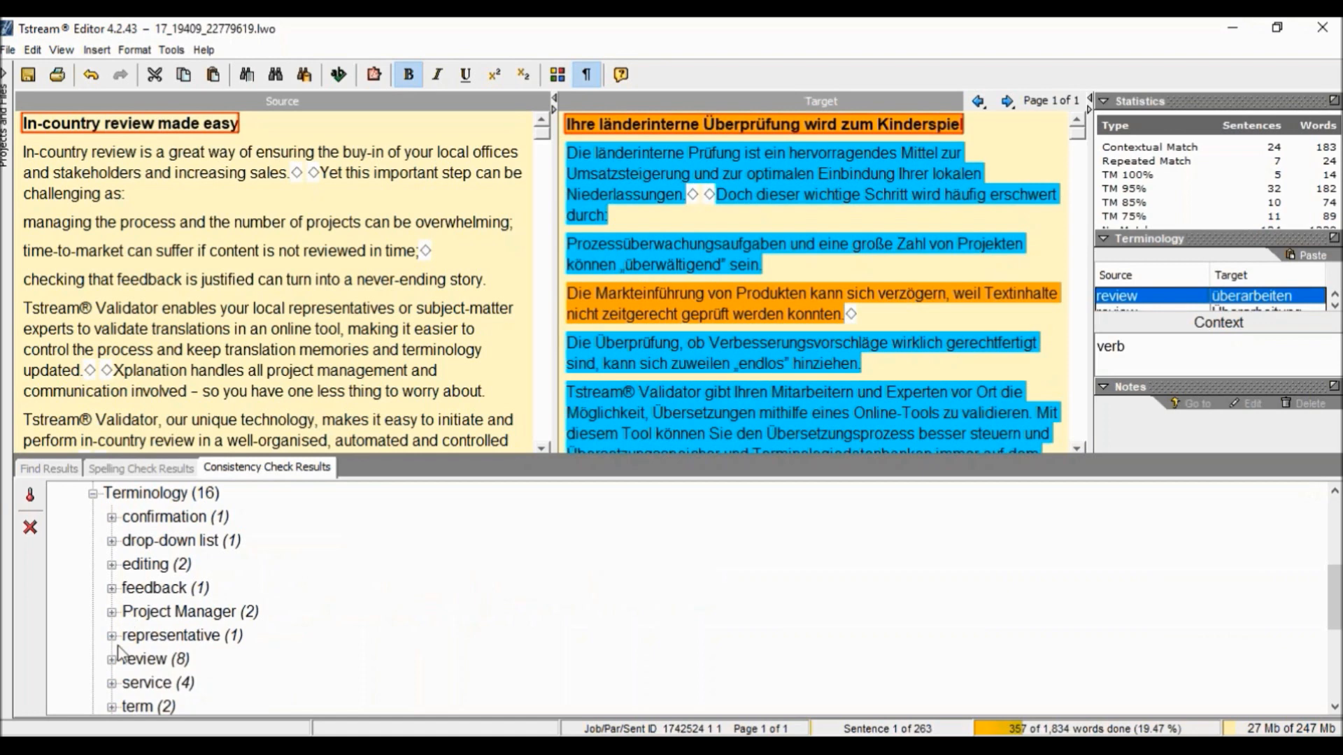
pyautogui.click(92, 494)
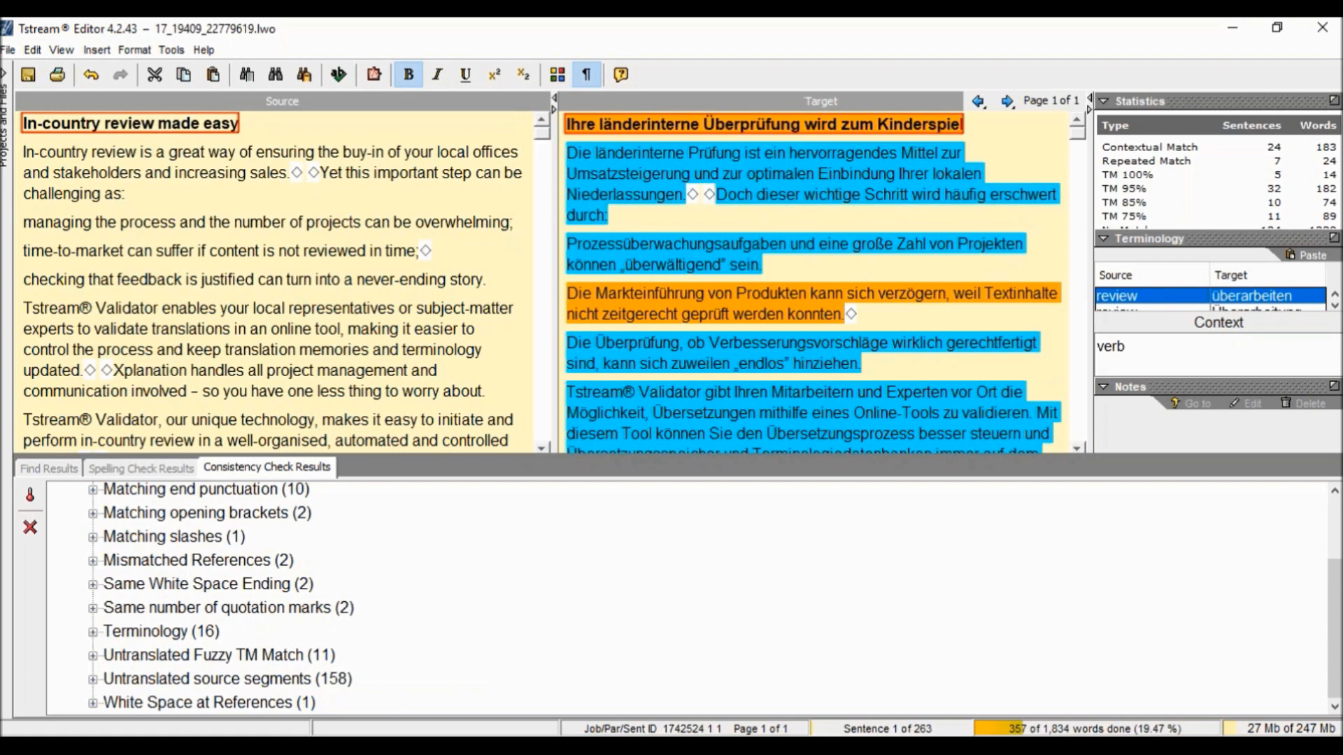
pyautogui.moveTo(1334, 628); pyautogui.dragTo(1335, 563)
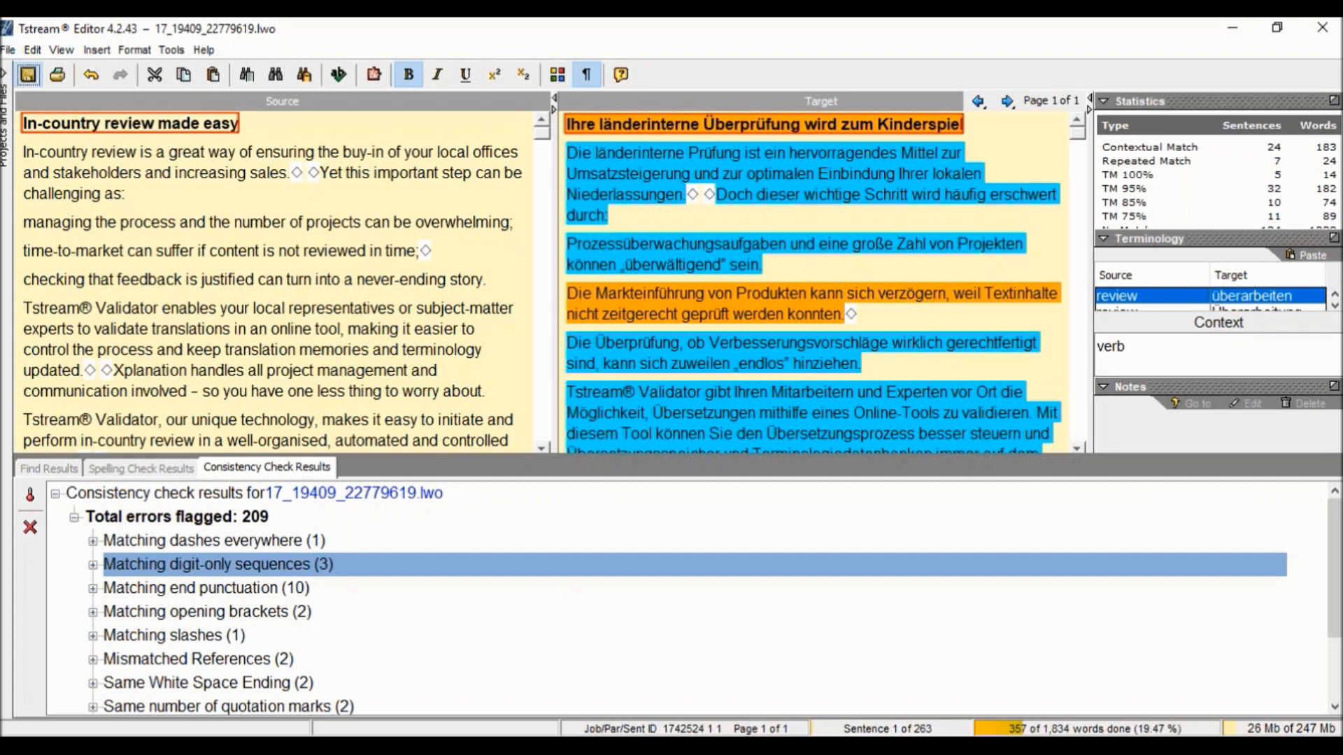
# - Close the translation file and minimise the editor to switch to the Partner Web login page in the browser
pyautogui.click(8, 49)
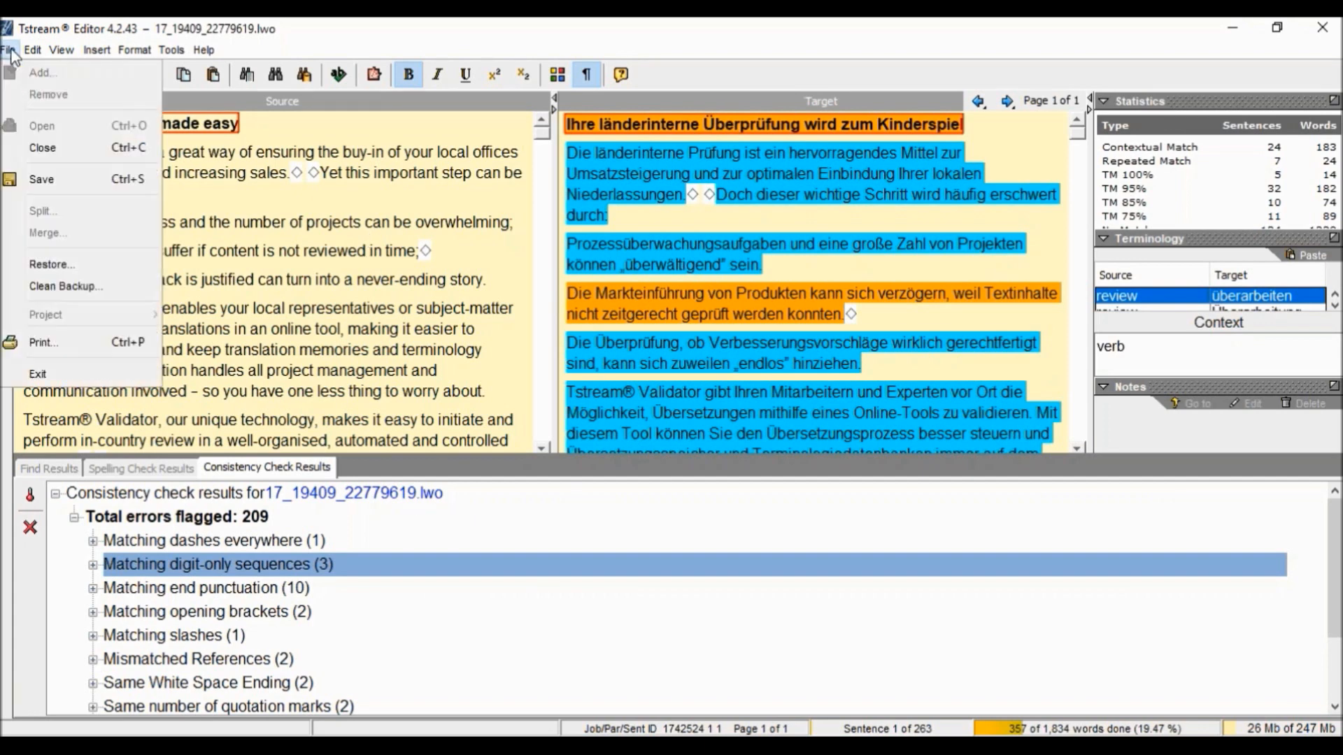
pyautogui.click(59, 158)
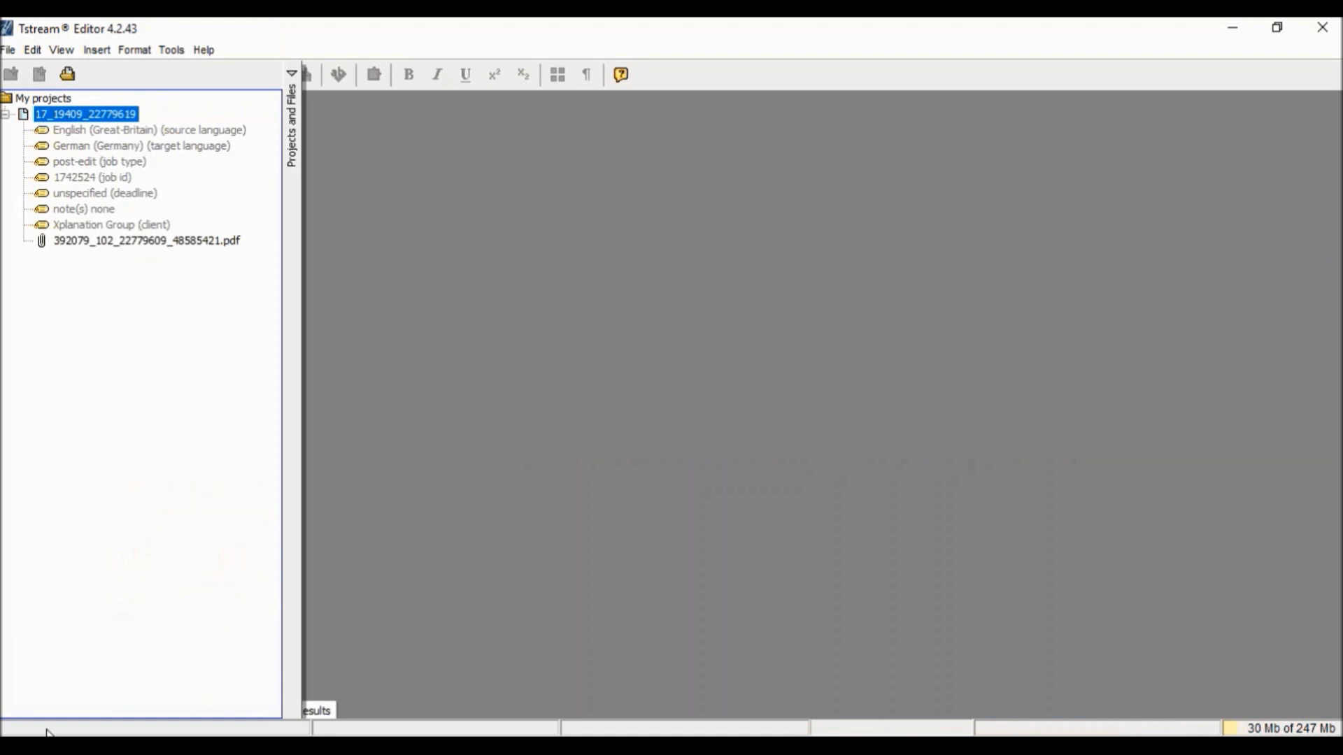
pyautogui.click(1233, 29)
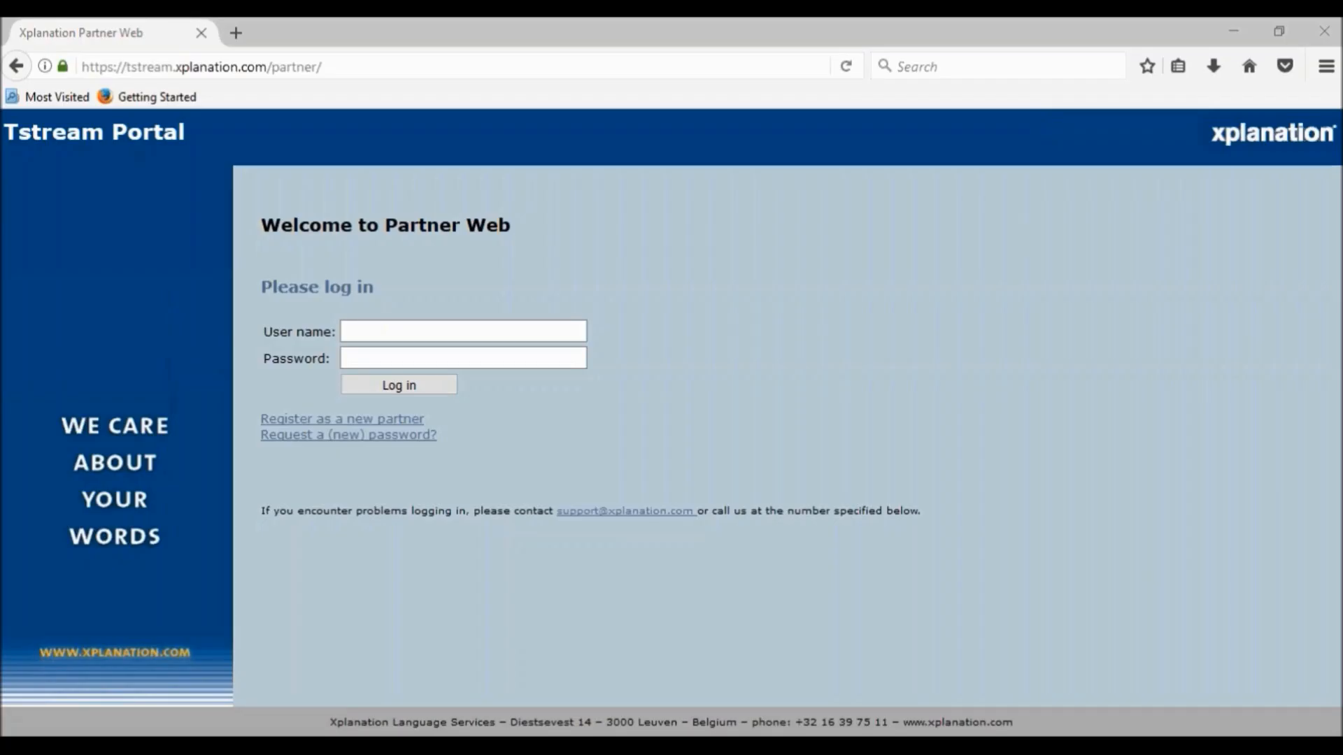
# - Log in to the Tstream Portal with the account's user name and password without saving the login, and open the My tasks overview
pyautogui.click(393, 333)
pyautogui.write('ste')
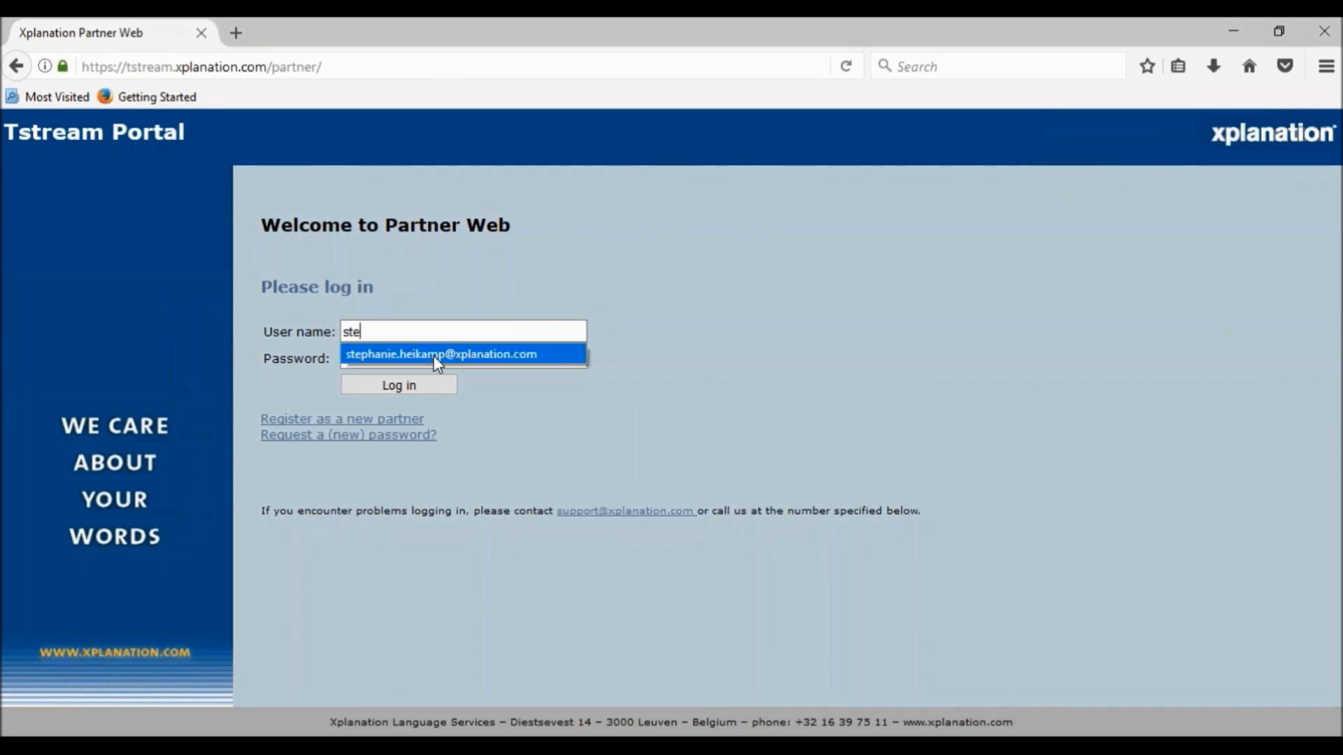
pyautogui.click(439, 355)
pyautogui.click(440, 360)
pyautogui.write('••••••••••••')
pyautogui.press('Return')
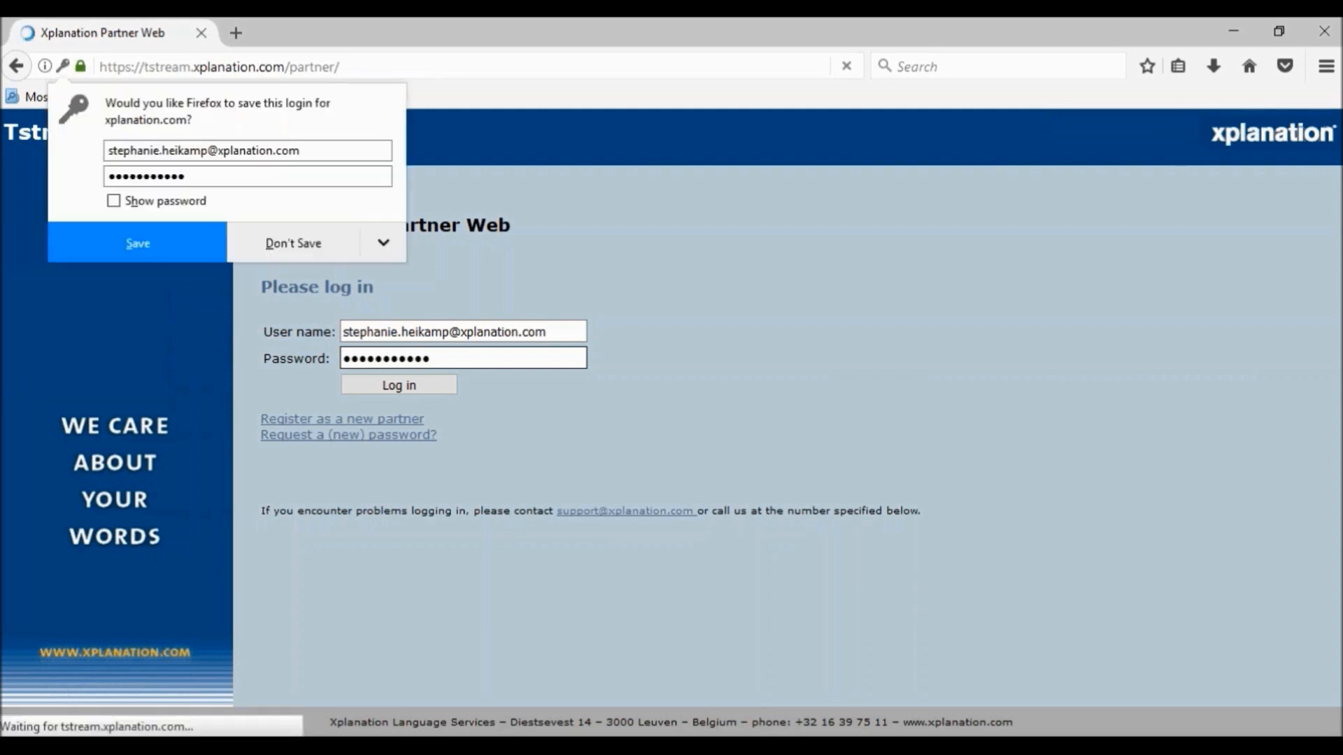
pyautogui.click(269, 242)
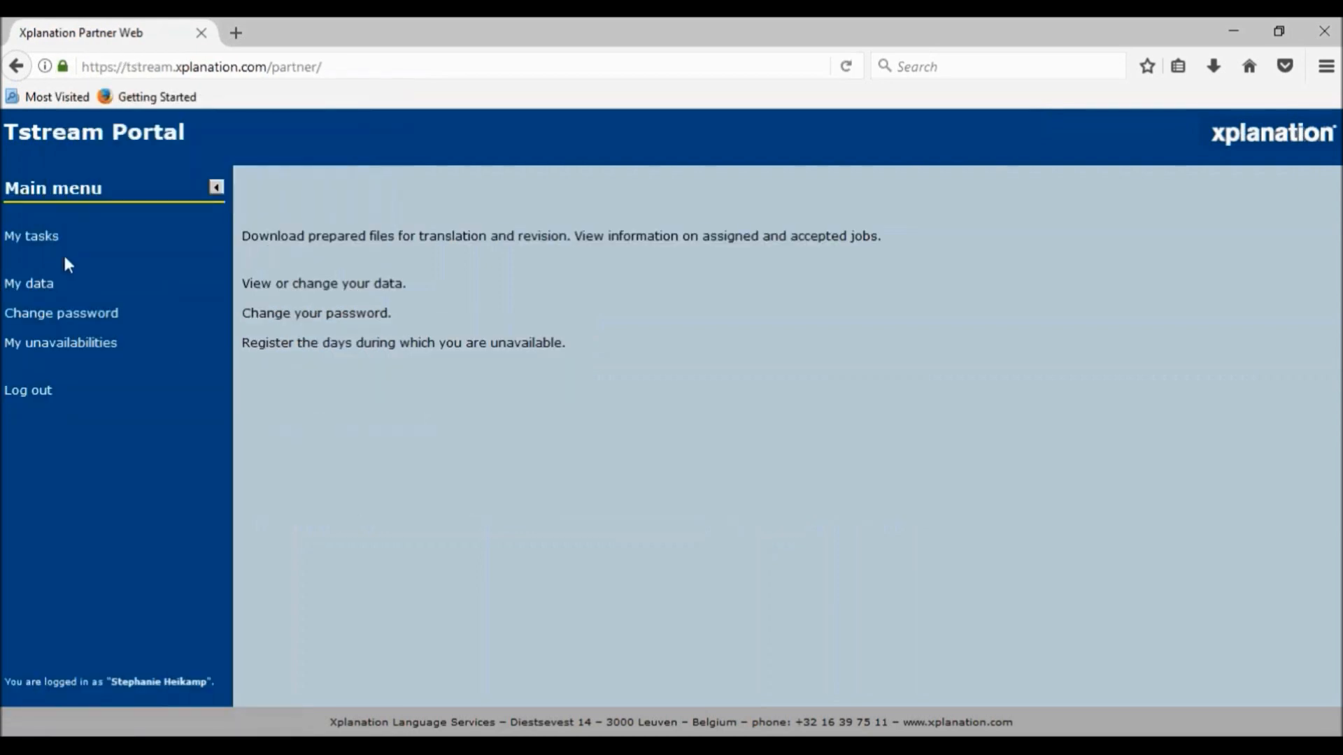
pyautogui.click(44, 241)
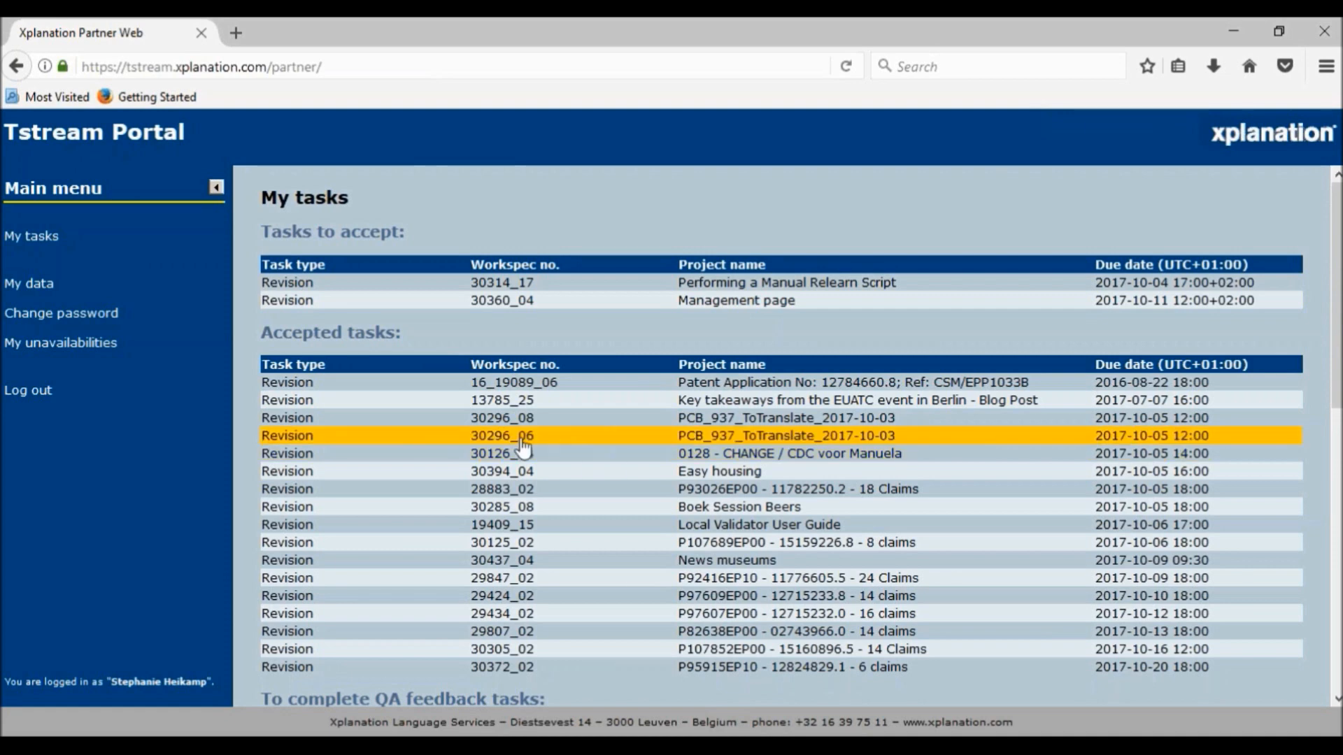
# - Examine the task details, pricing and files of the second accepted PCB_937_ToTranslate_2017-10-03 revision task, and return to the task list
pyautogui.click(523, 445)
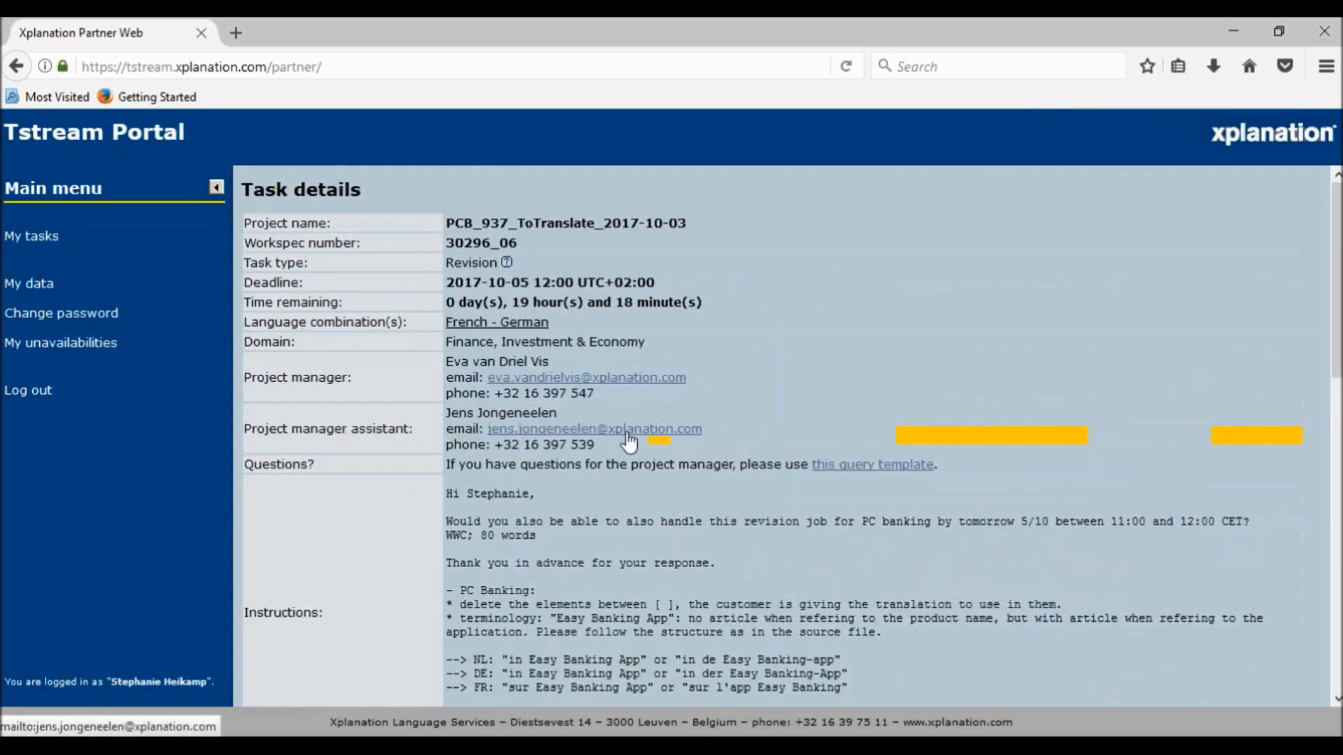
pyautogui.scroll(-8, 629, 440)
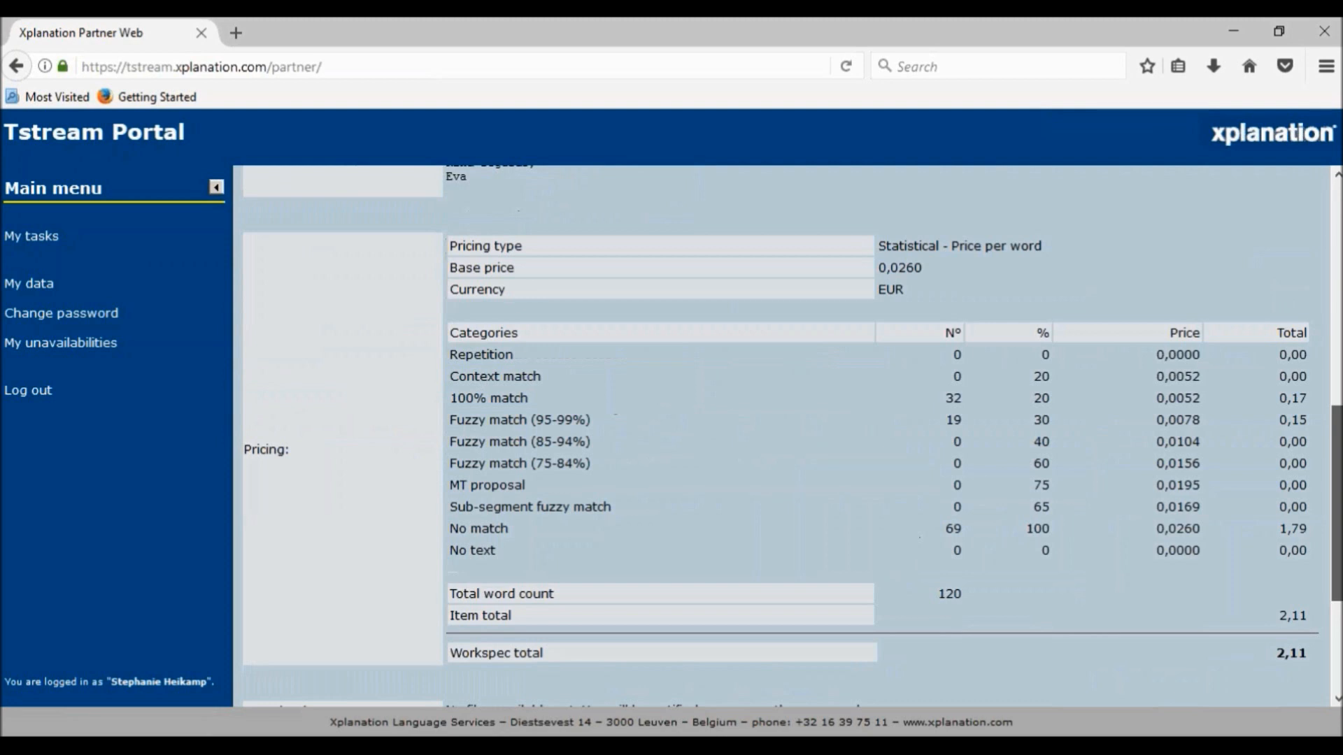
pyautogui.scroll(-3, 635, 619)
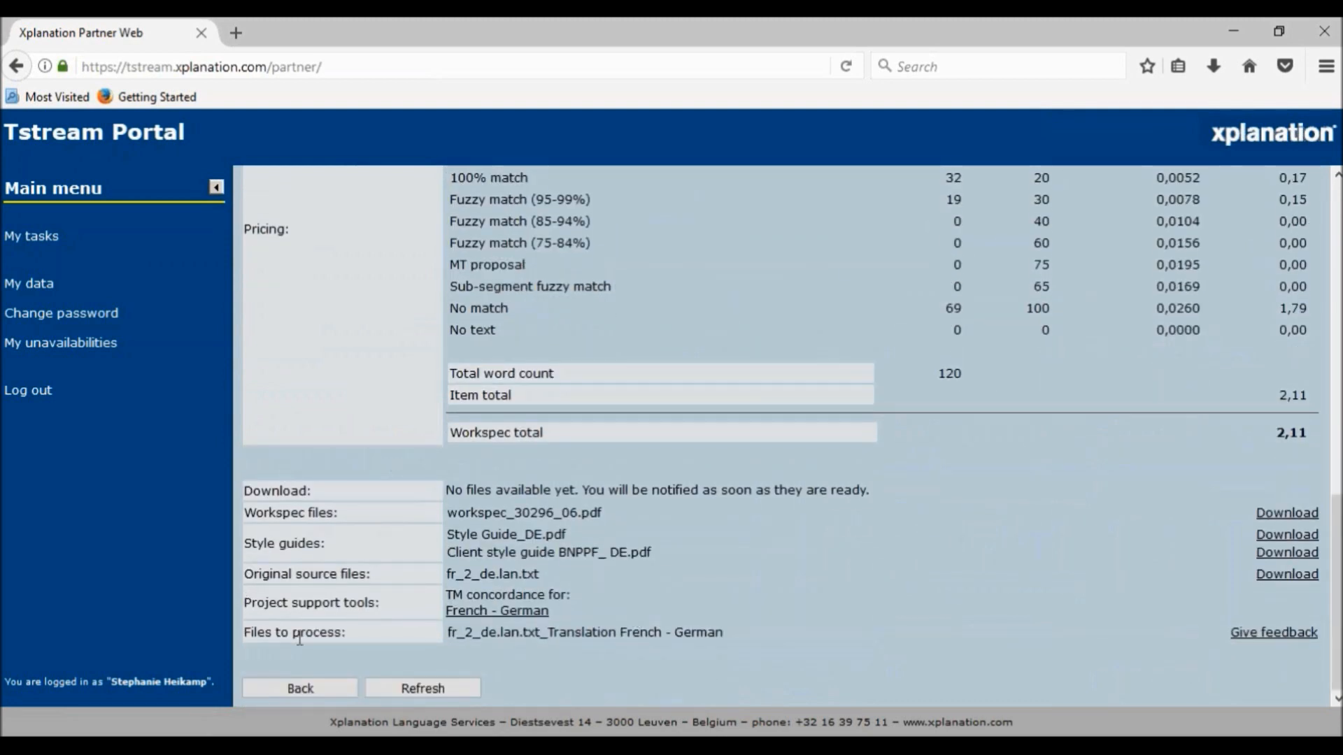
pyautogui.click(308, 685)
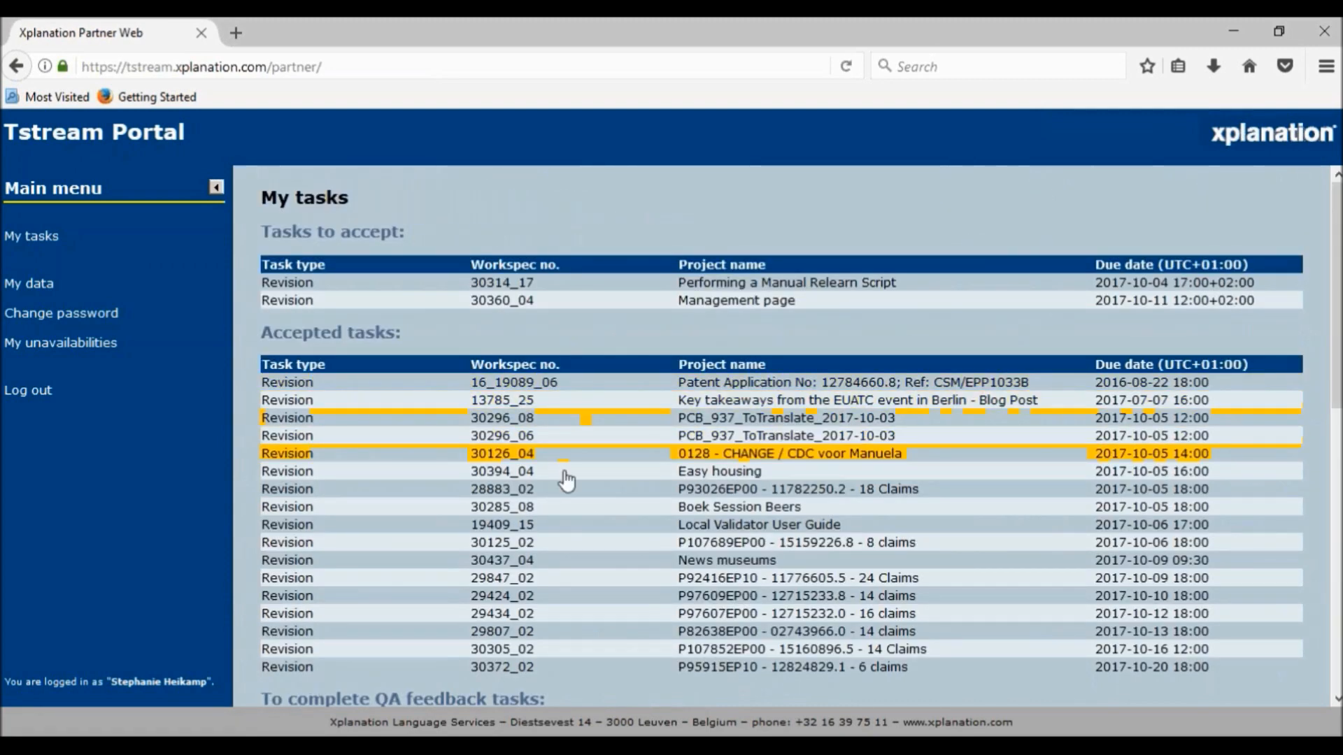
# - Examine the task details of the Boek Session Beers revision and its pre-upload checklist, and go back to the task details
pyautogui.click(543, 507)
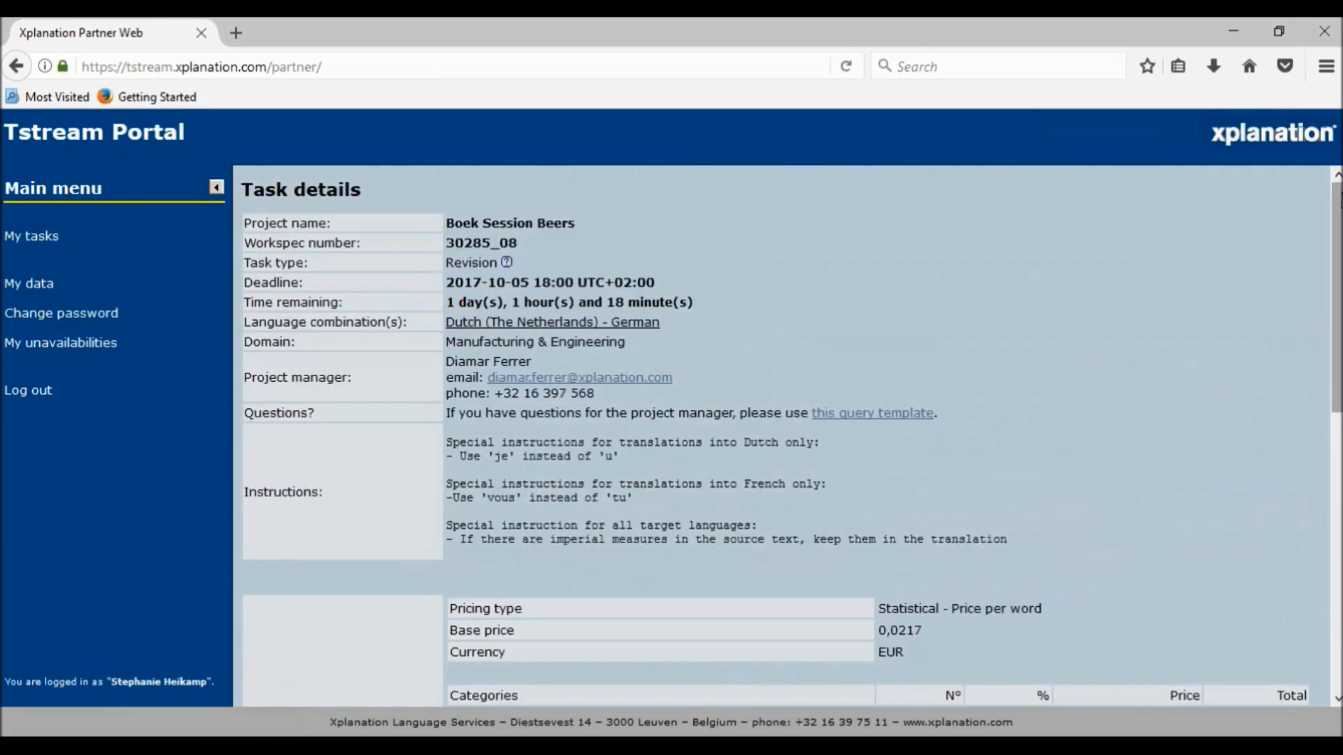
pyautogui.scroll(-8, 783, 434)
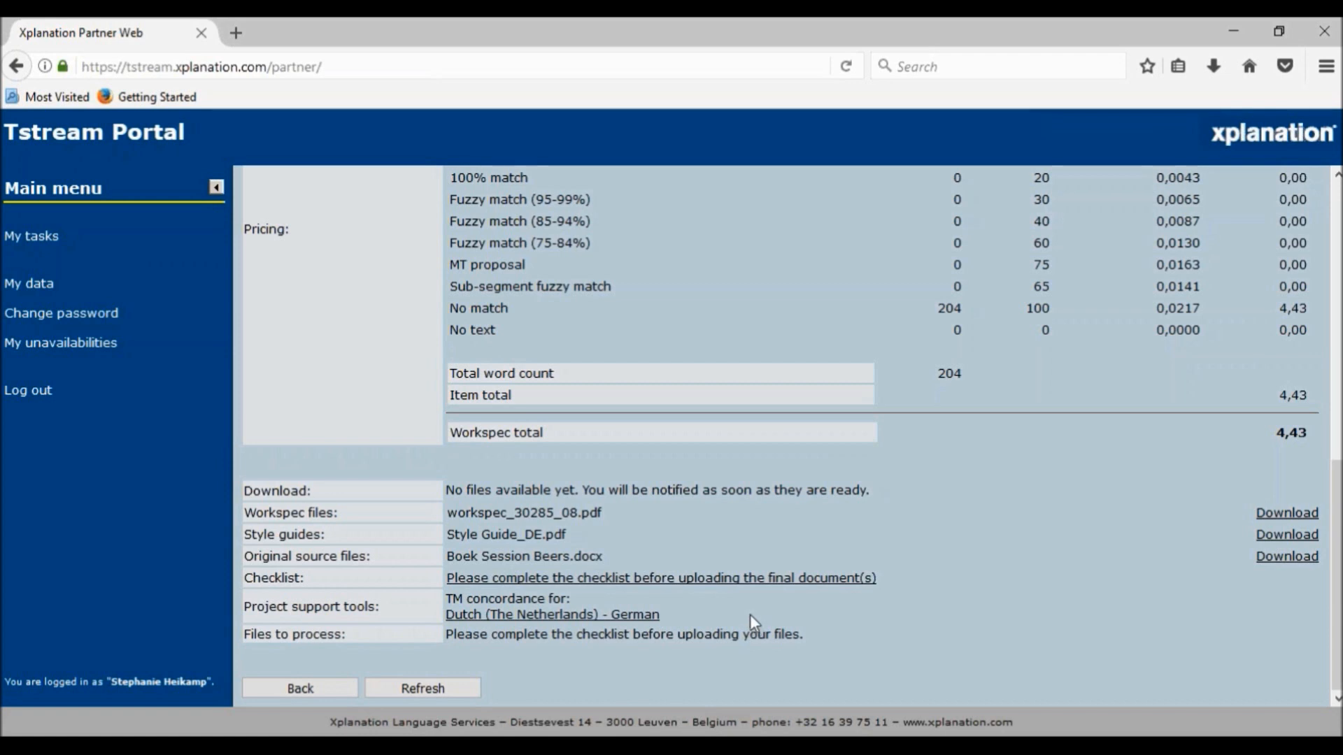
pyautogui.click(733, 578)
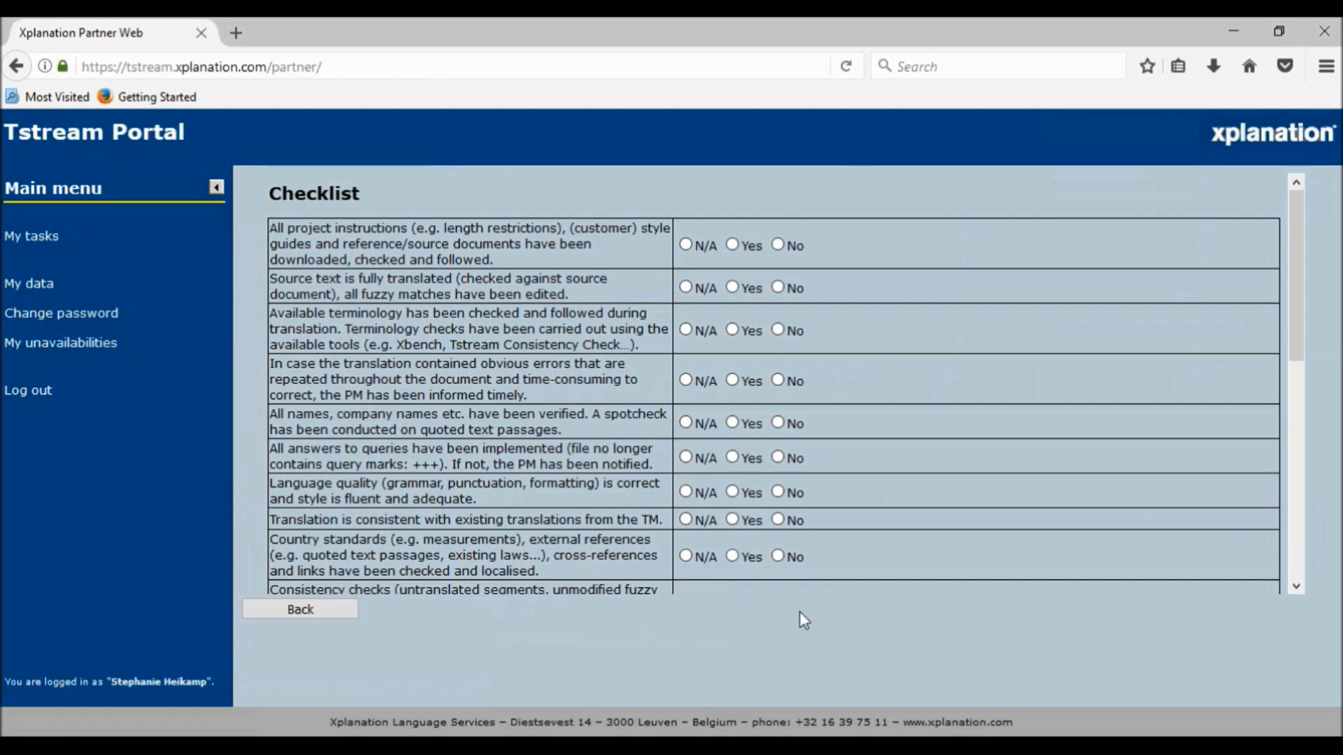
pyautogui.click(323, 611)
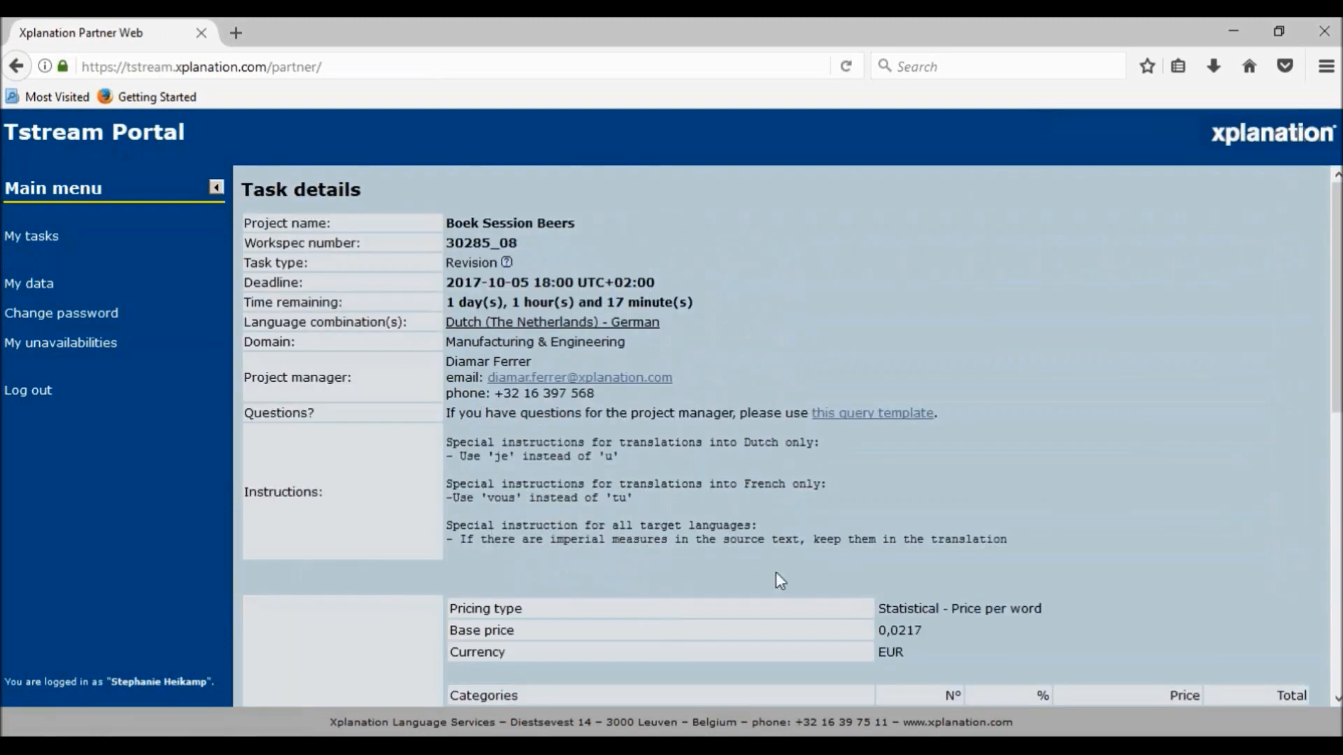
# - Search the Dutch–German TM concordance for "bier", look through the matching translations and close the concordance page
pyautogui.scroll(-8, 779, 579)
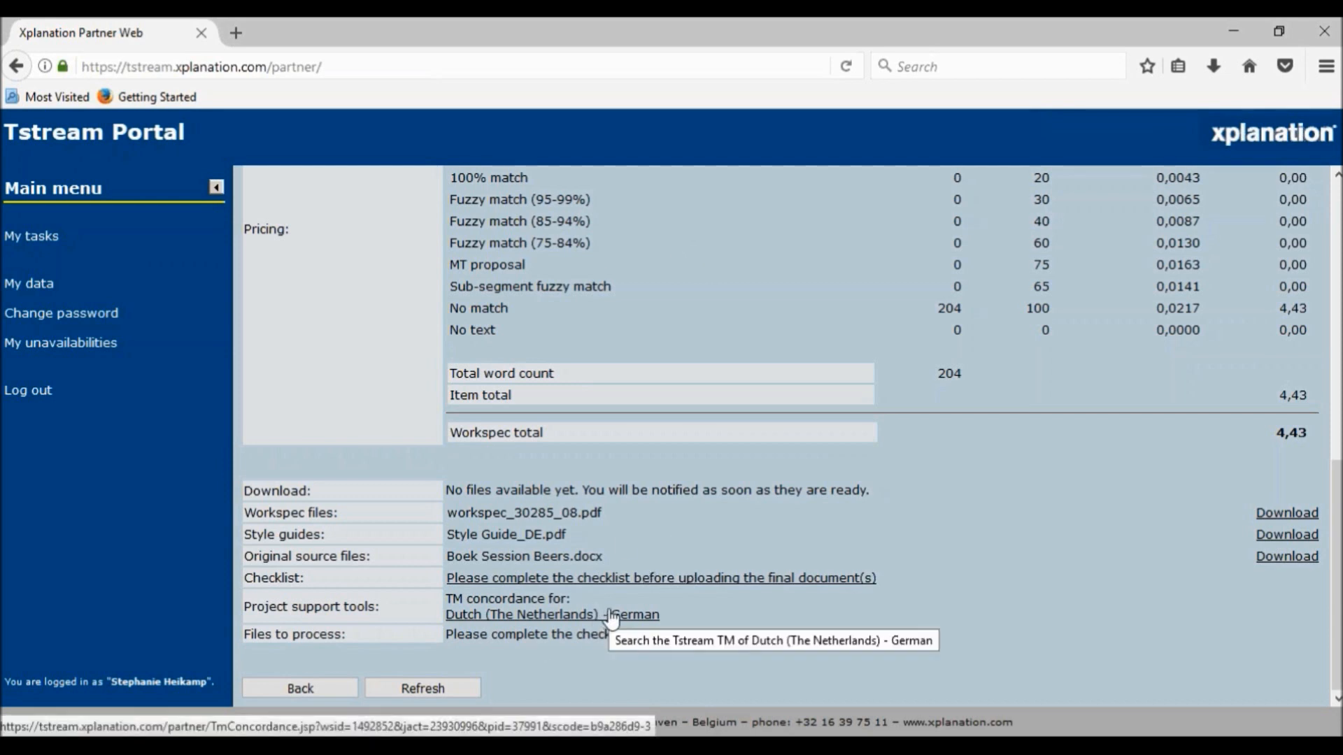
pyautogui.click(504, 616)
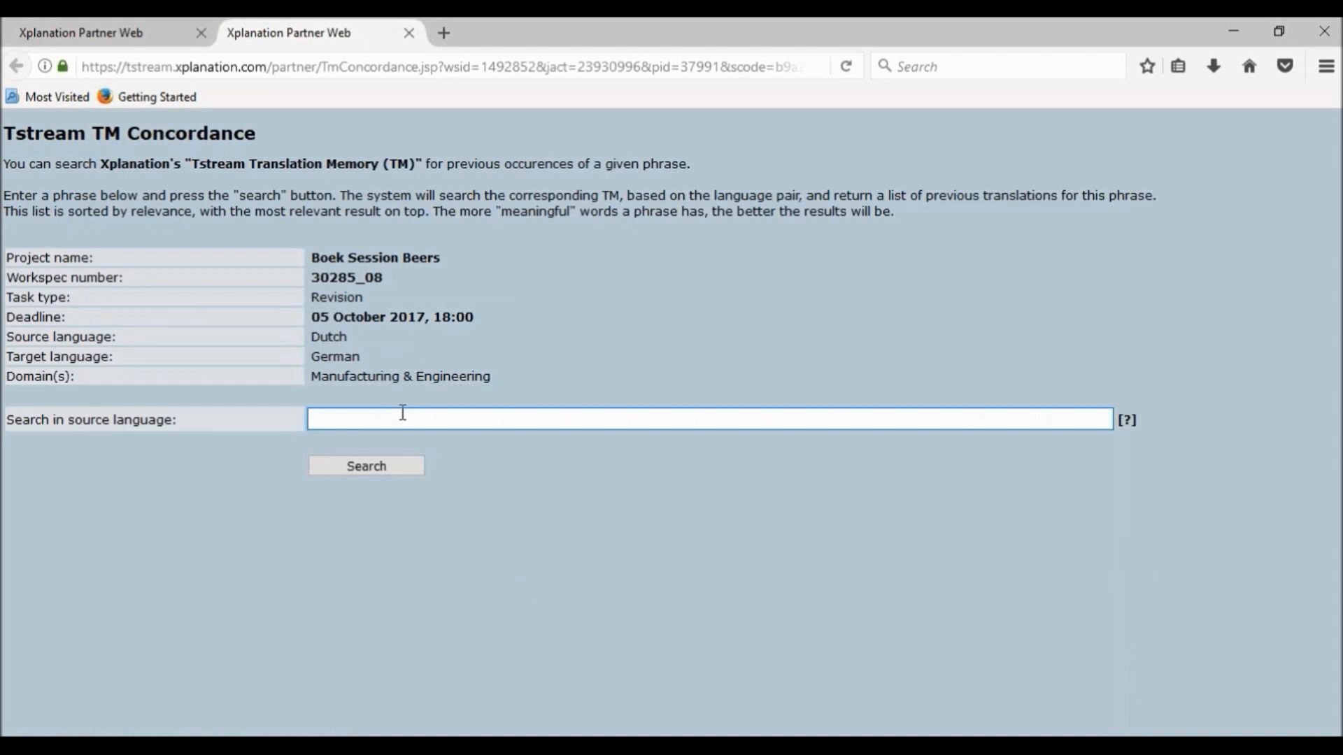
pyautogui.write('bier')
pyautogui.press('Return')
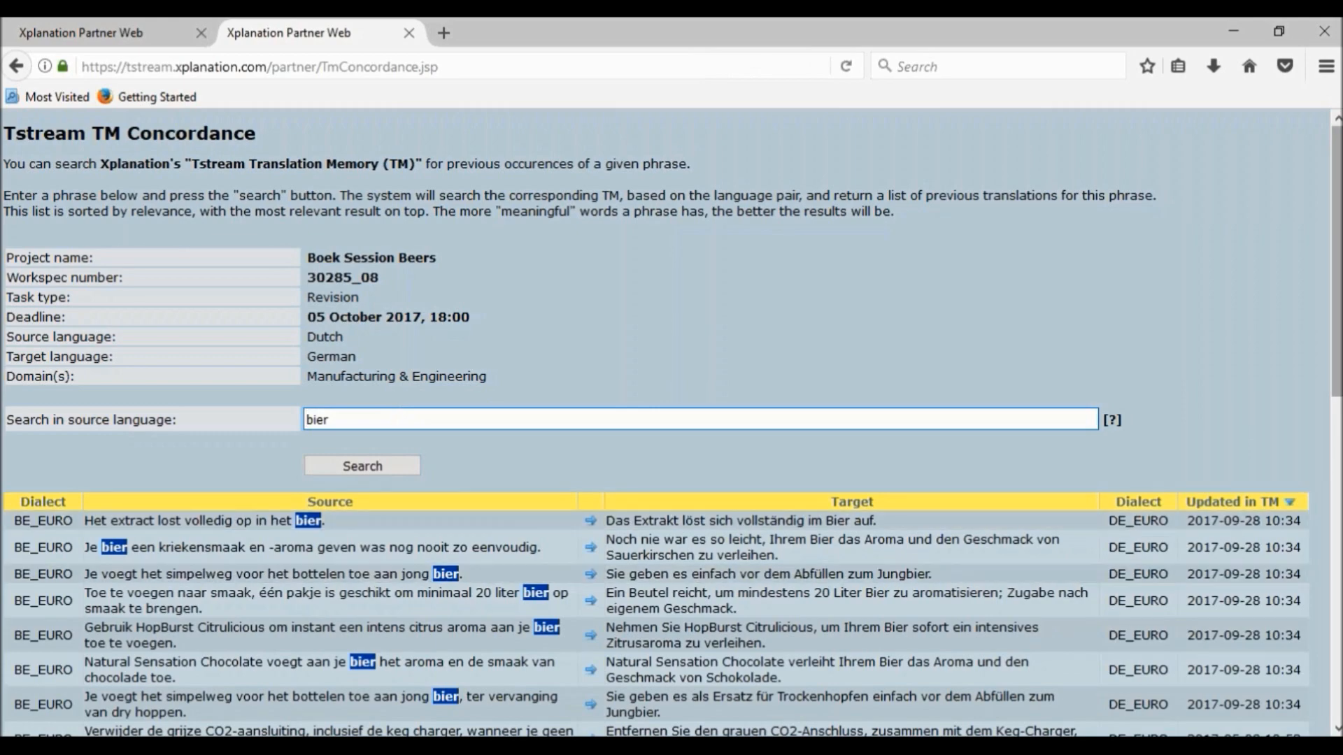
pyautogui.scroll(-1, 672, 431)
pyautogui.scroll(-15, 671, 420)
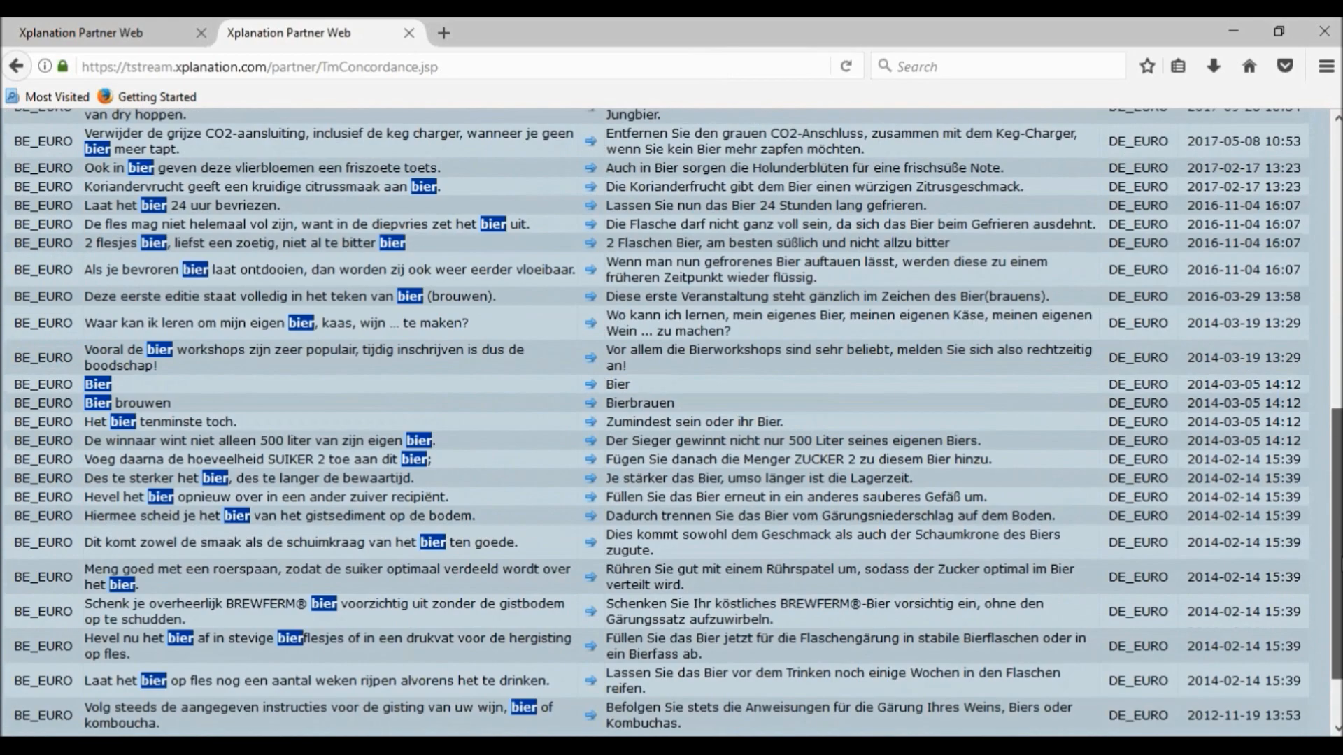
pyautogui.moveTo(1339, 558); pyautogui.dragTo(1338, 257)
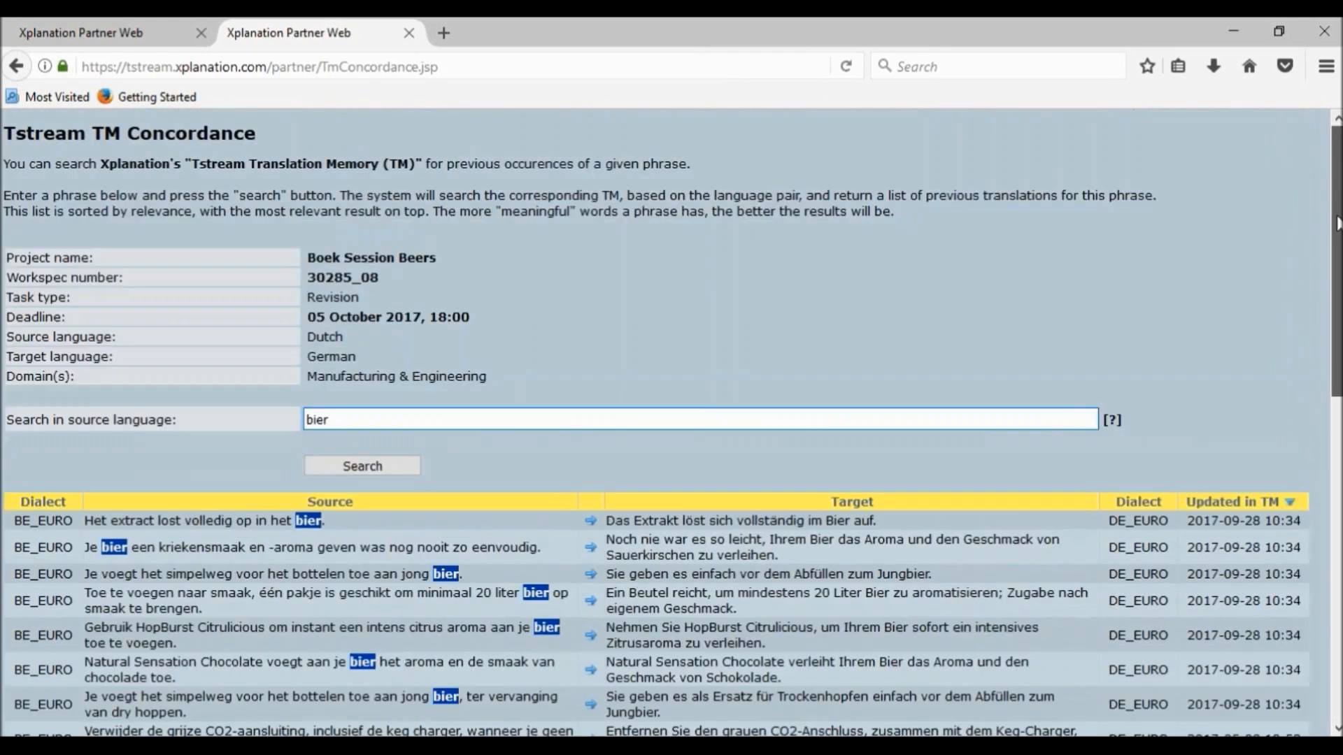
pyautogui.click(409, 33)
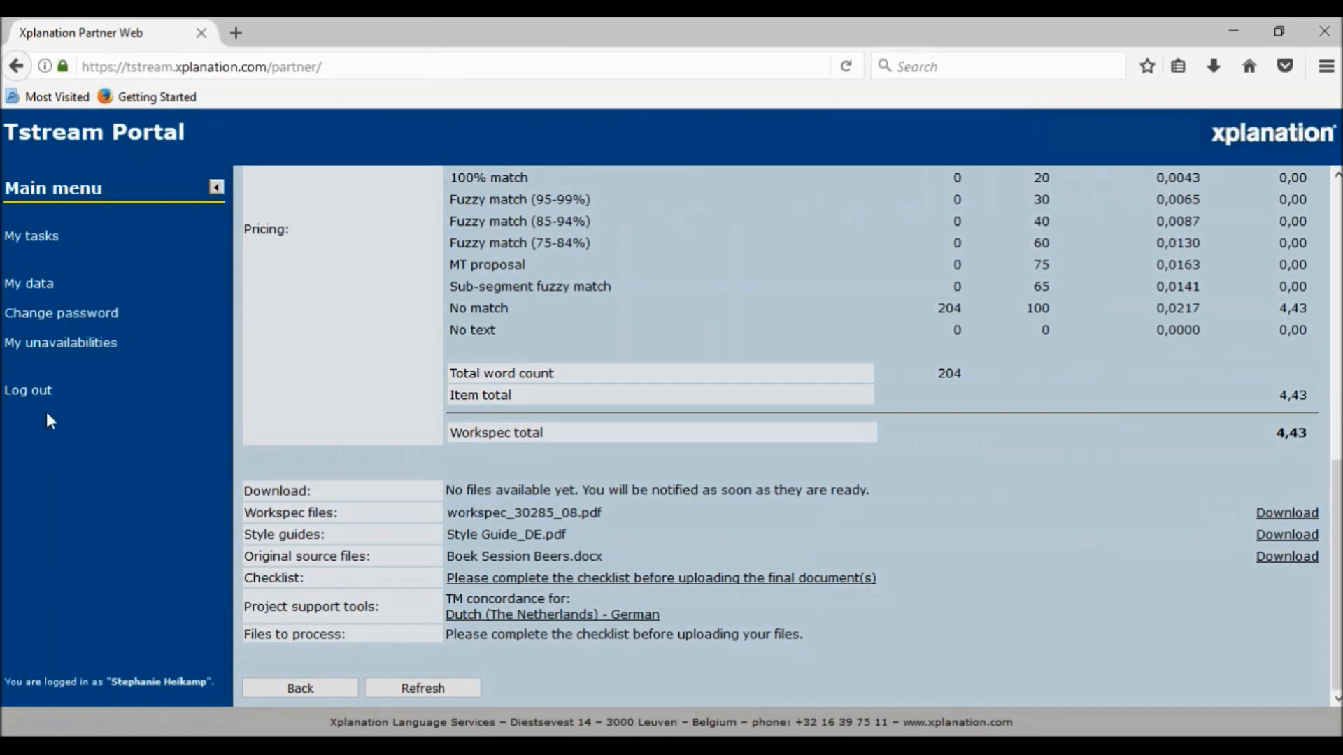
# - Log out of the Tstream Portal, close the browser and open project 17_19409_22779619 in Tstream Editor
pyautogui.click(31, 392)
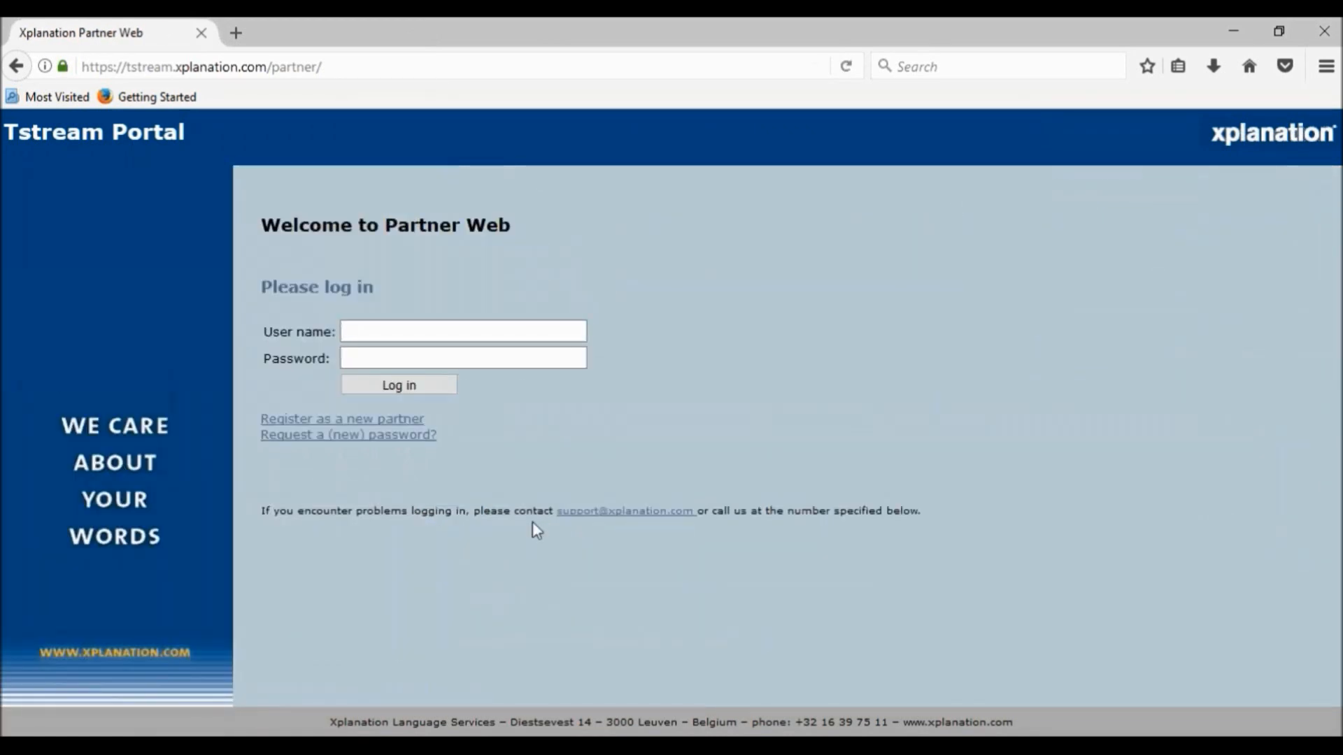
pyautogui.click(1324, 31)
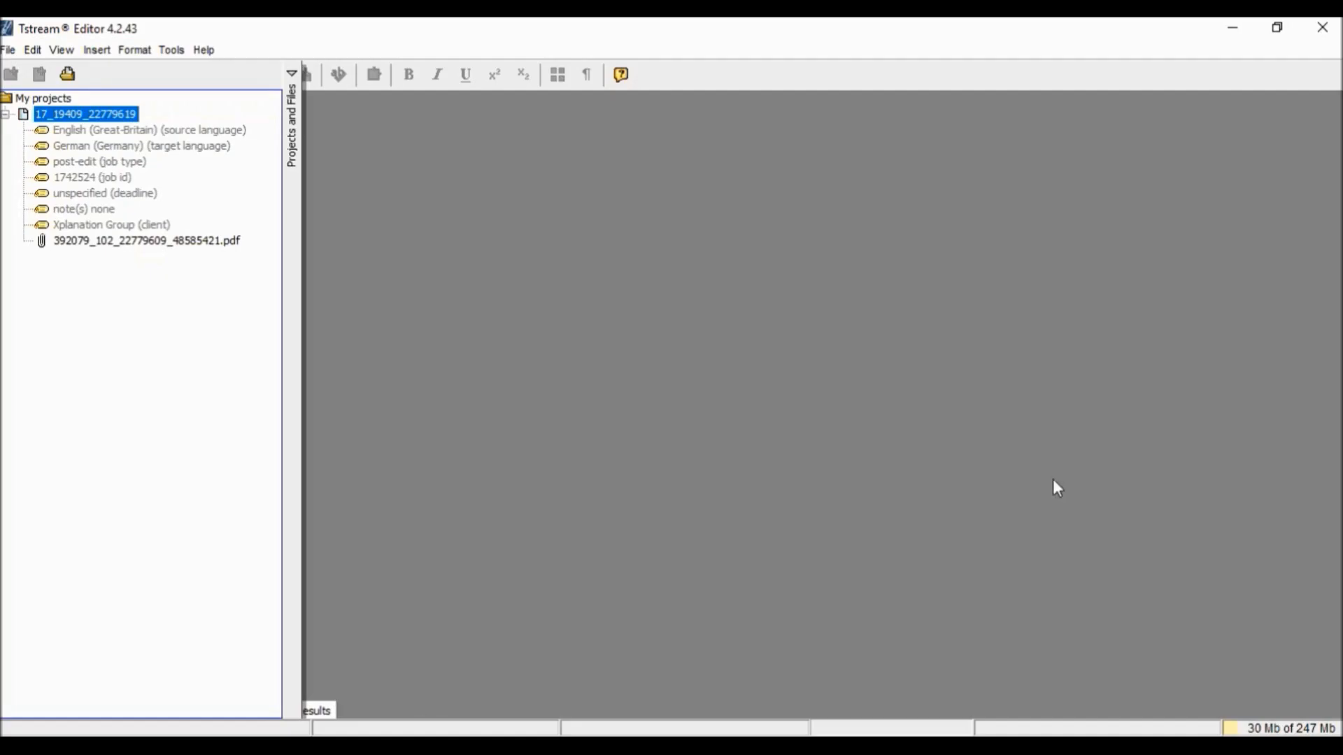
pyautogui.doubleClick(120, 117)
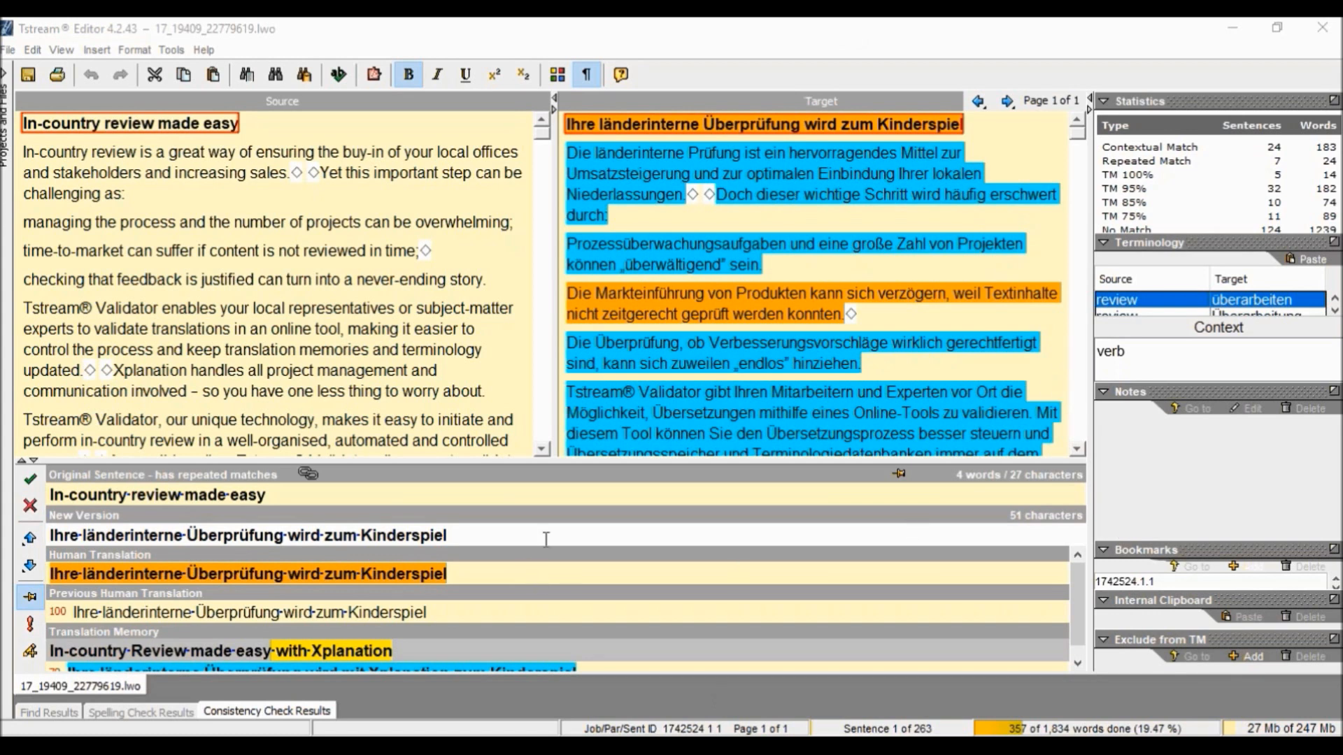
# - Try adding a « quotation mark after "Kinderspiel" in the first sentence's new version, and remove the mark
pyautogui.click(586, 538)
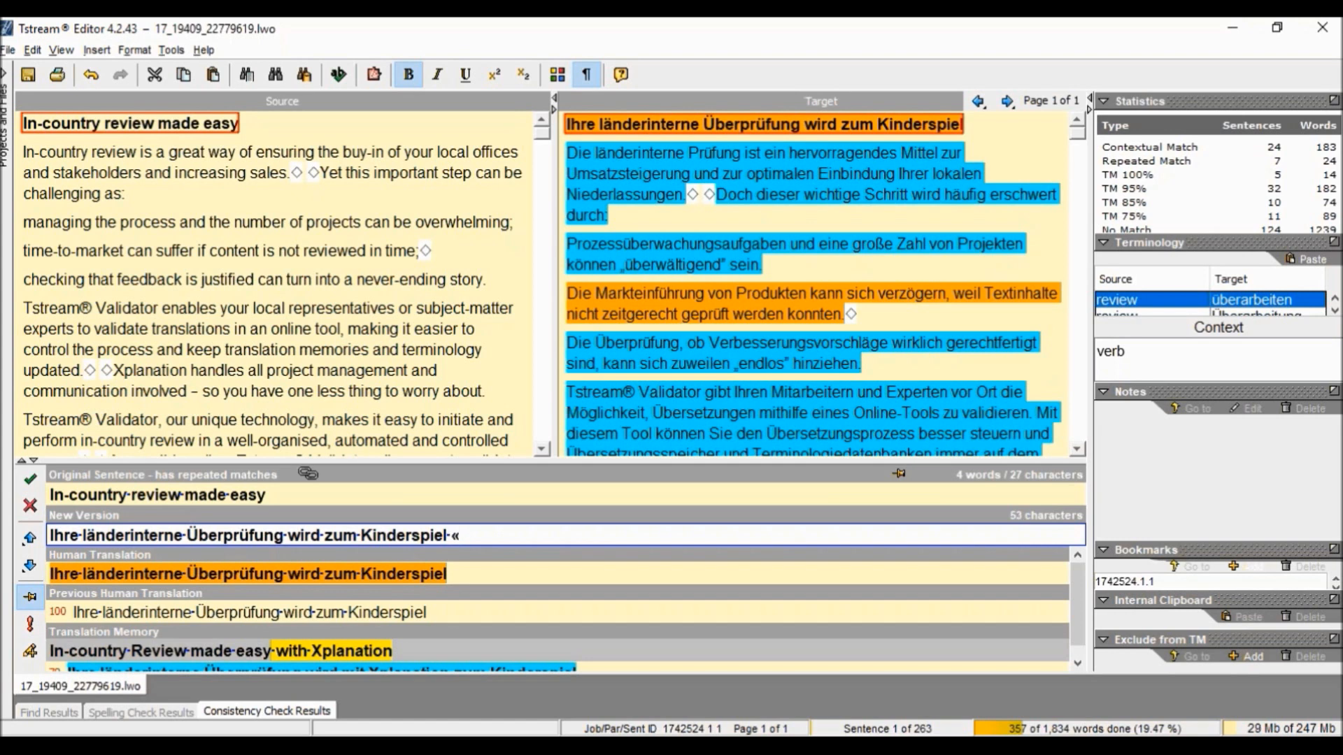
pyautogui.write('»')
pyautogui.press('BackSpace')
pyautogui.press('BackSpace')
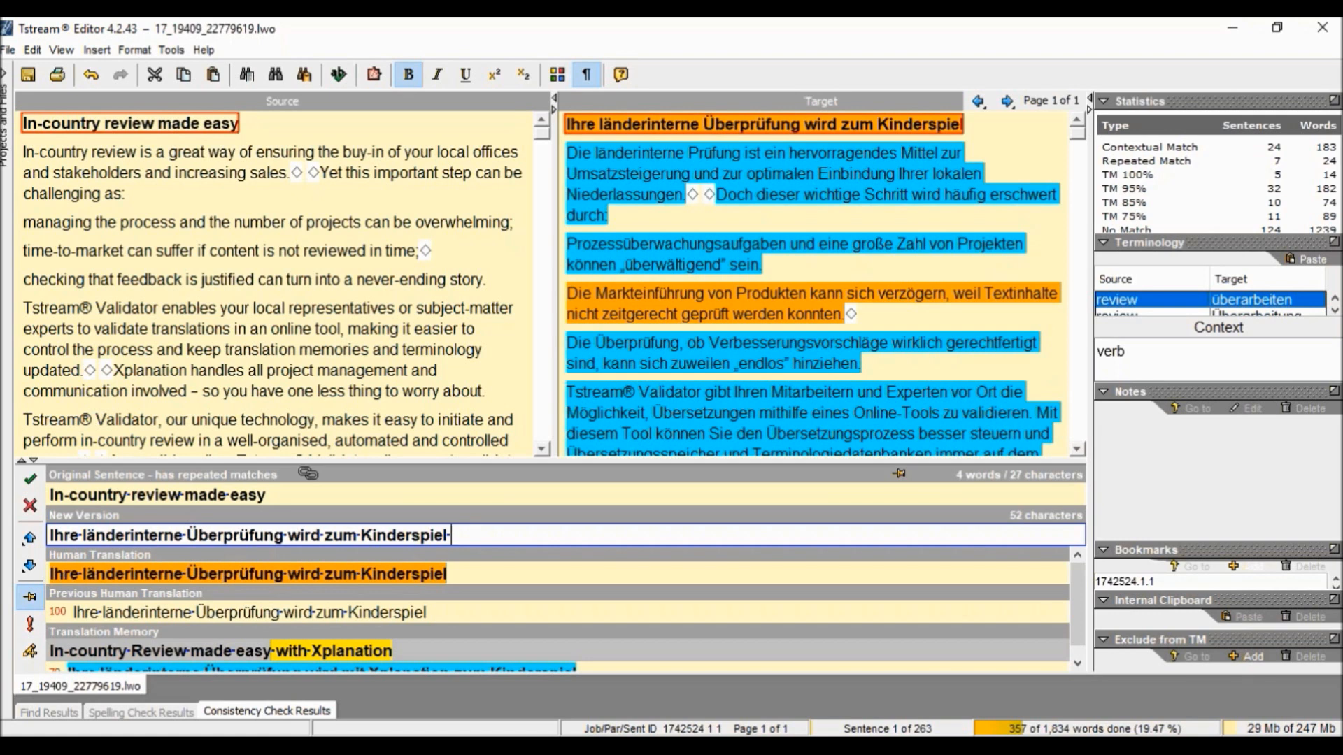
# - View which match types the Previous sentence navigation takes or skips, and close its settings without changes
pyautogui.rightClick(30, 542)
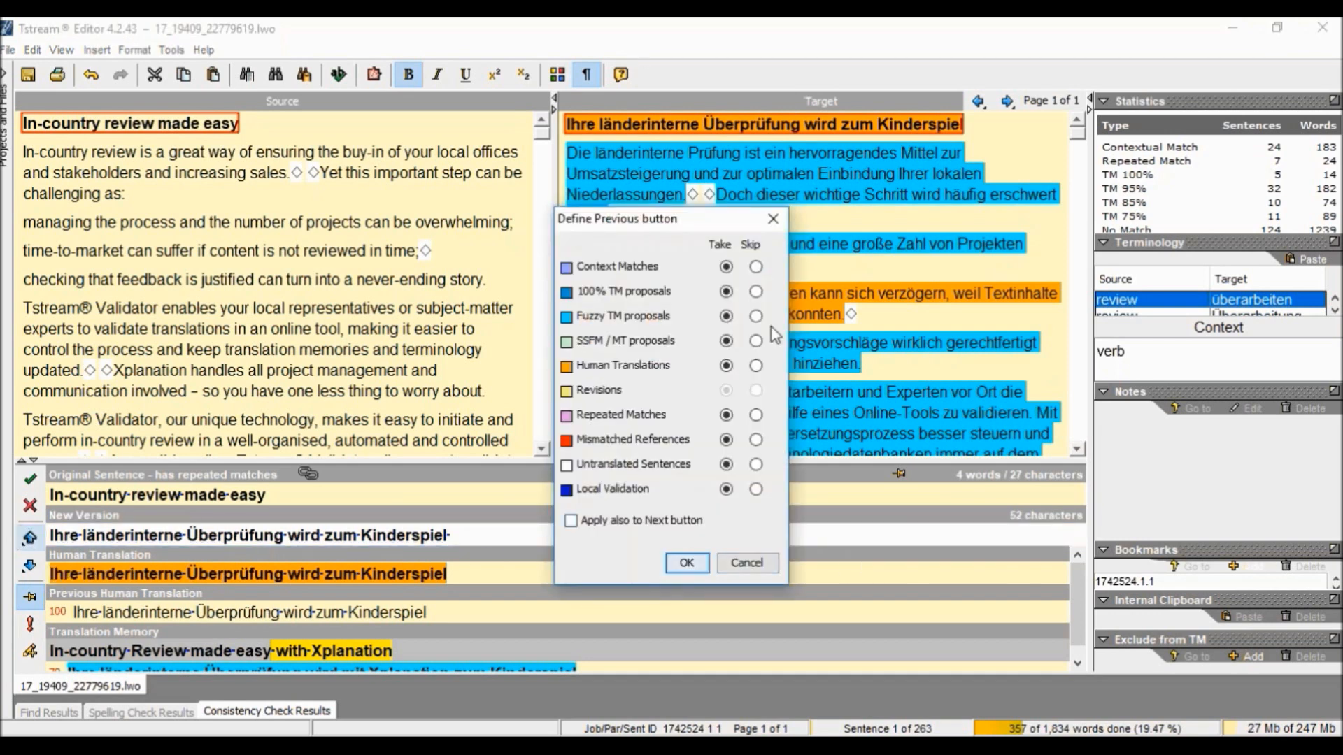
pyautogui.click(777, 219)
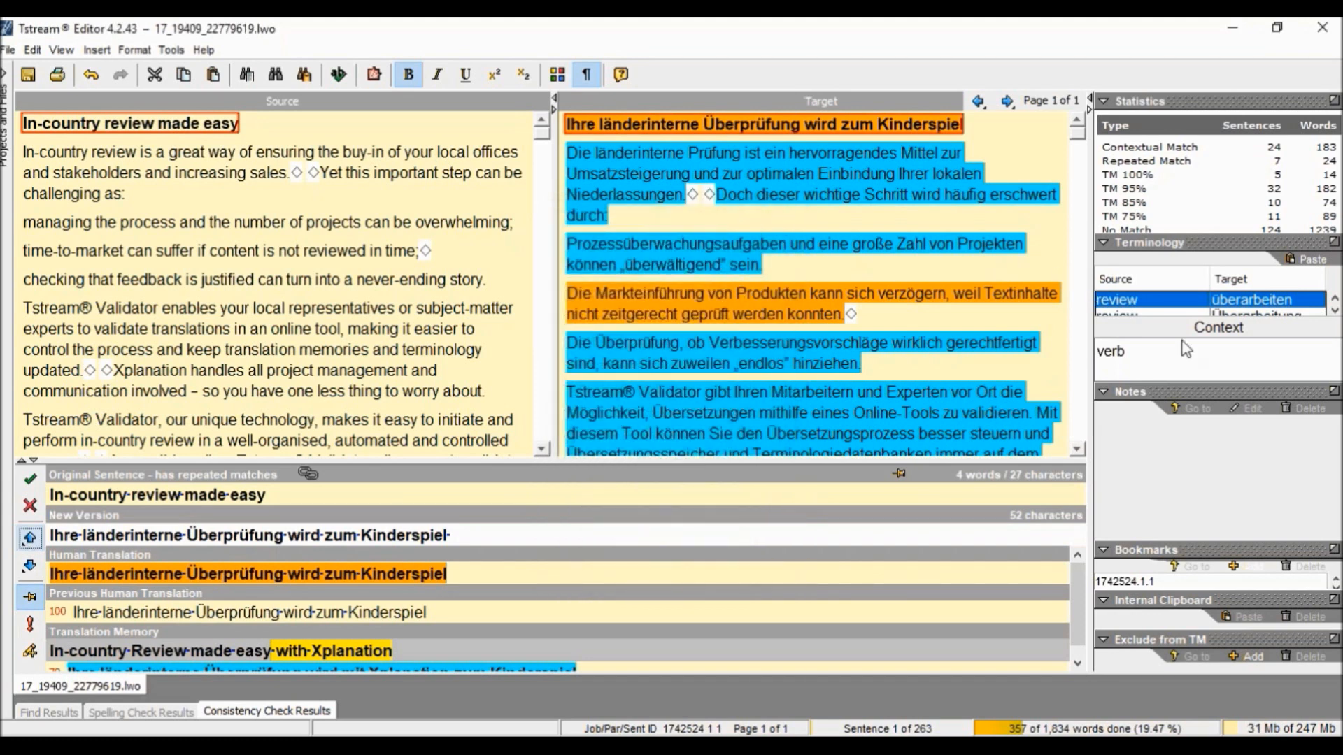